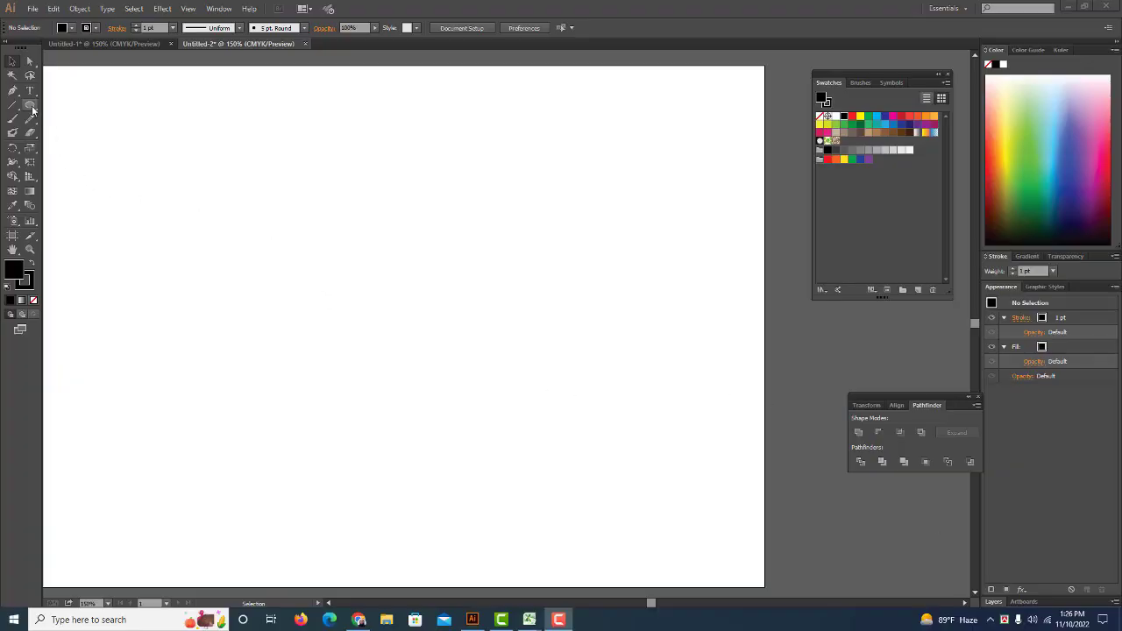
# Start a new rectangle with the Rectangle tool, entering Width 100 pt and Height 100
pyautogui.moveTo(33, 110); pyautogui.dragTo(56, 106)
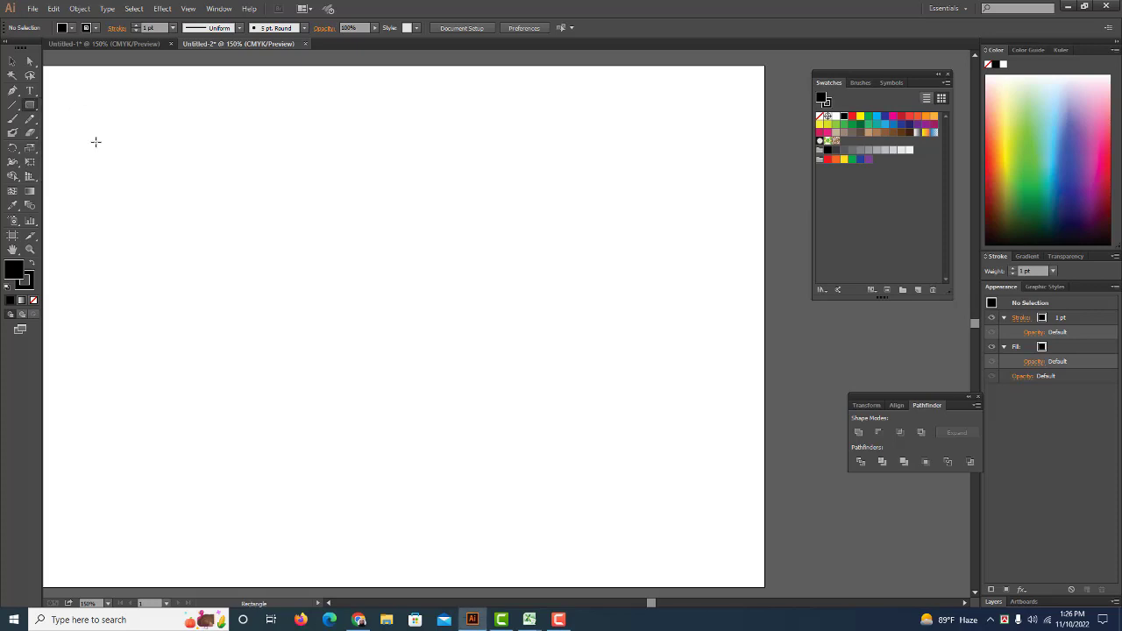
pyautogui.click(193, 311)
pyautogui.write('1')
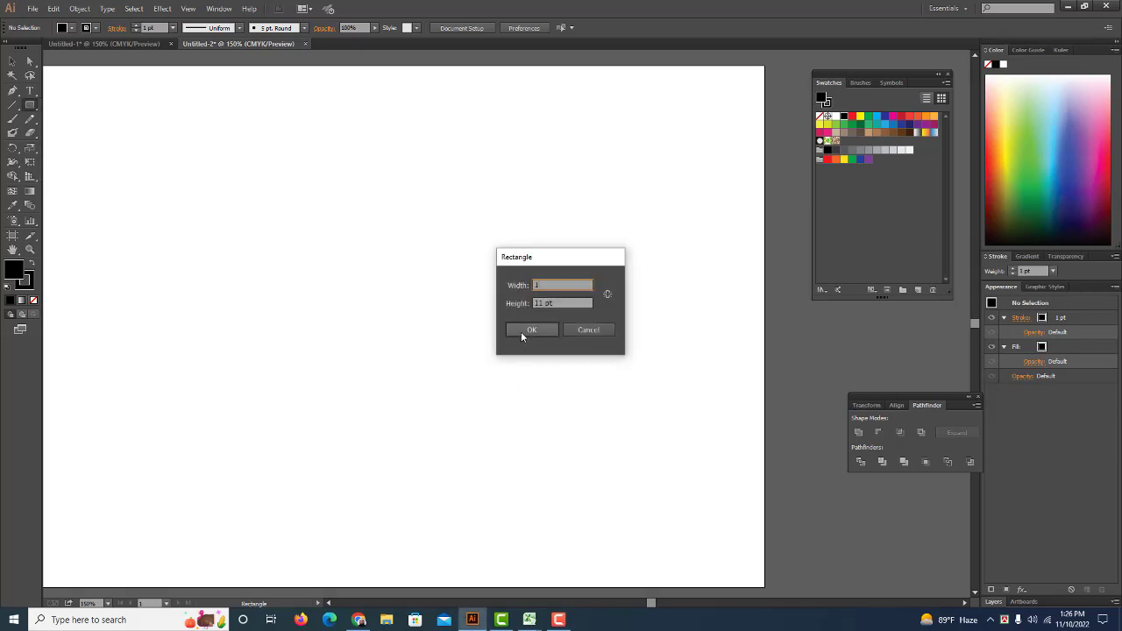
pyautogui.write('00')
pyautogui.click(545, 303)
pyautogui.moveTo(567, 284); pyautogui.dragTo(646, 282)
pyautogui.moveTo(562, 304); pyautogui.dragTo(616, 307)
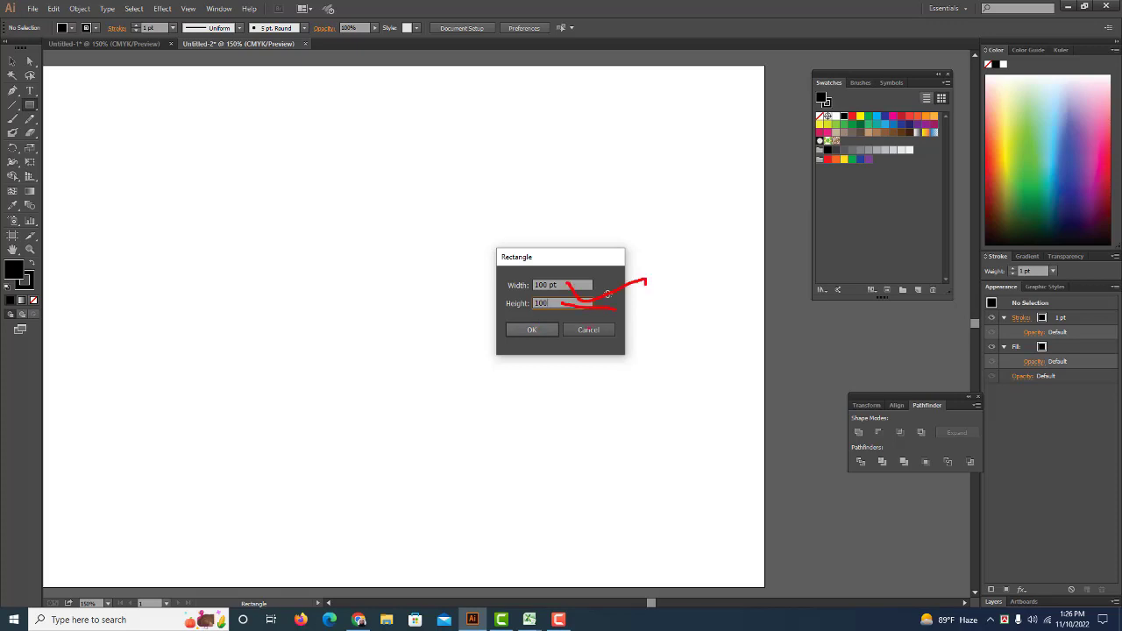
pyautogui.moveTo(555, 325)
pyautogui.mouseDown()
pyautogui.moveTo(524, 369)
pyautogui.moveTo(549, 349)
pyautogui.mouseUp()
# Create the 100 pt black square, move it higher and zoom in on it
pyautogui.click(531, 330)
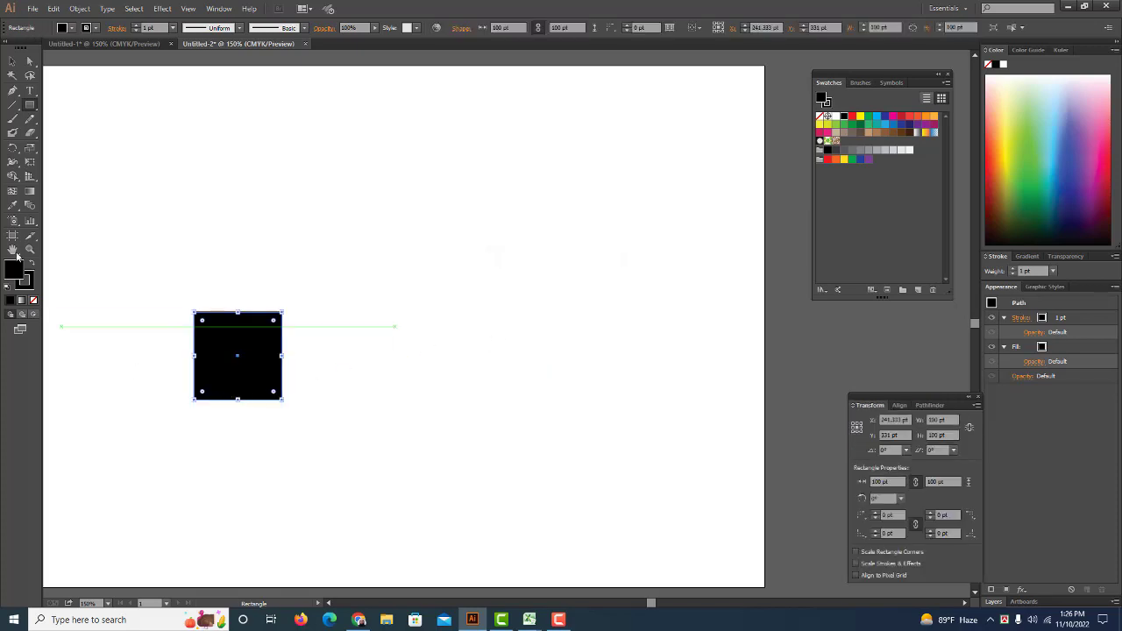
pyautogui.click(12, 61)
pyautogui.moveTo(208, 339); pyautogui.dragTo(272, 279)
pyautogui.hotkey('ctrl', '=')
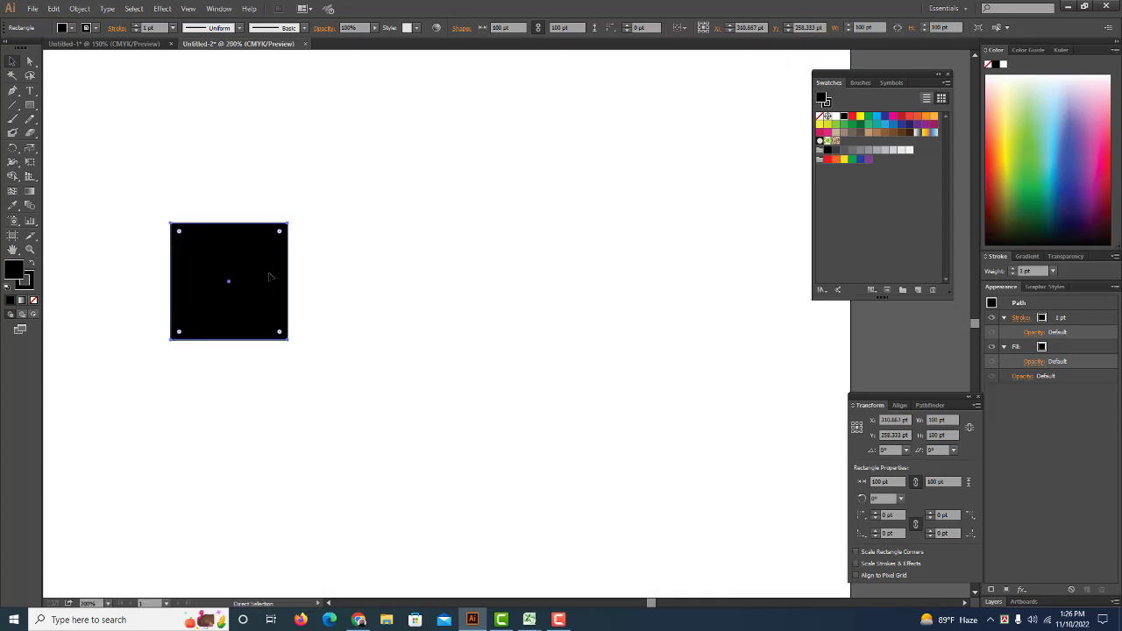
pyautogui.hotkey('ctrl', '=')
pyautogui.hotkey('ctrl', '=')
pyautogui.moveTo(234, 333); pyautogui.dragTo(519, 383)
pyautogui.moveTo(379, 356)
pyautogui.mouseDown()
pyautogui.moveTo(444, 384)
pyautogui.moveTo(429, 371)
pyautogui.mouseUp()
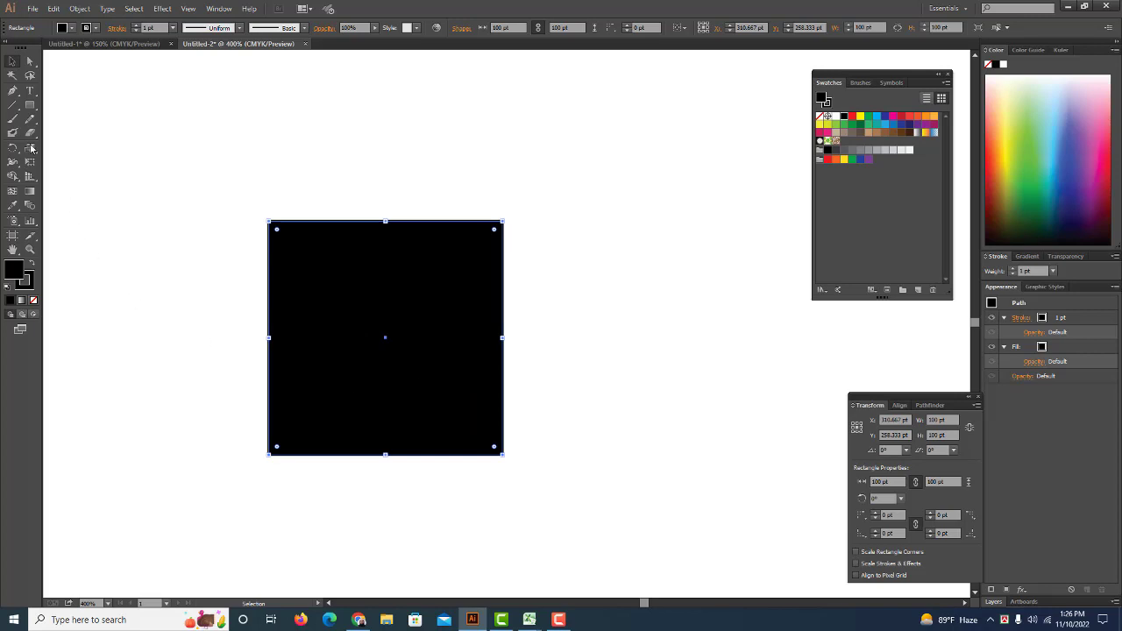
# Draw a red-stroked line from the square's top-left to bottom-right corner
pyautogui.click(15, 105)
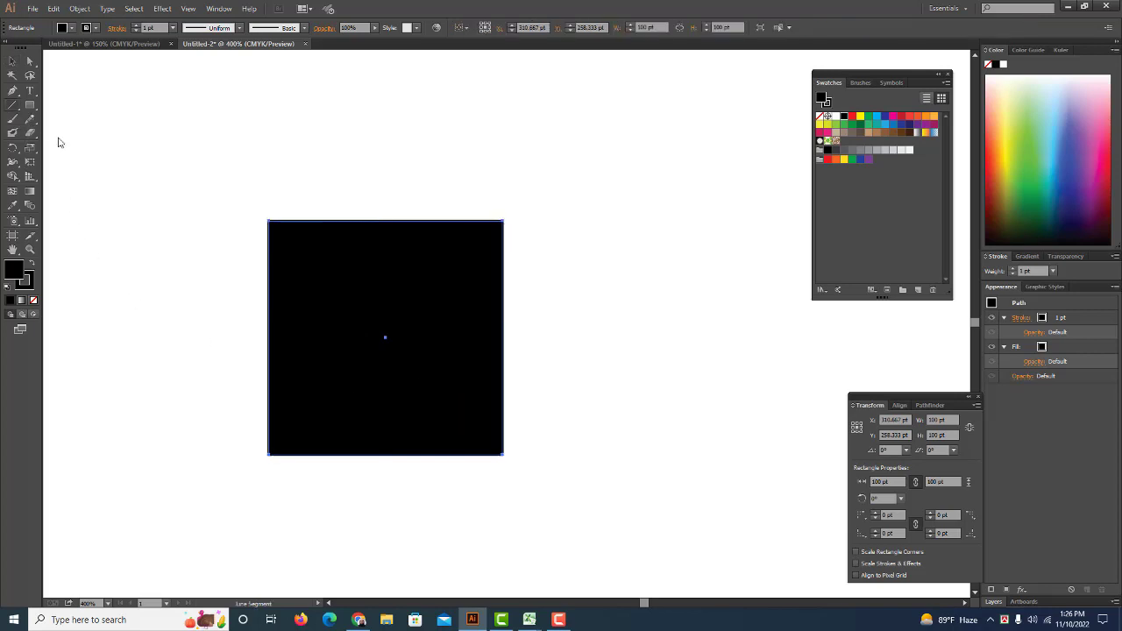
pyautogui.click(268, 220)
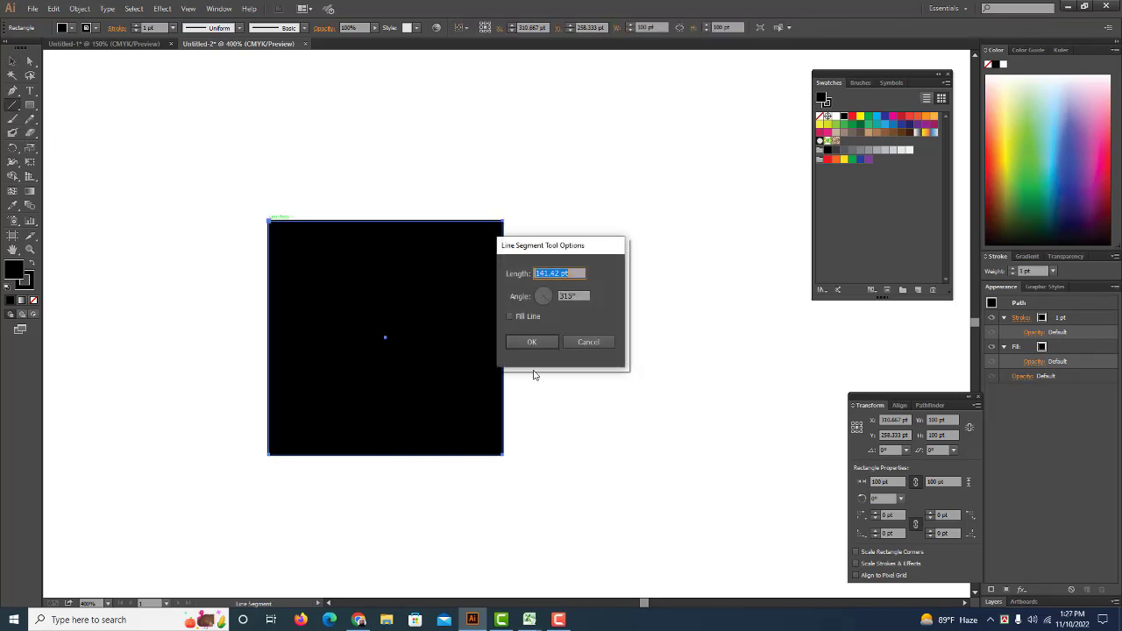
pyautogui.click(588, 343)
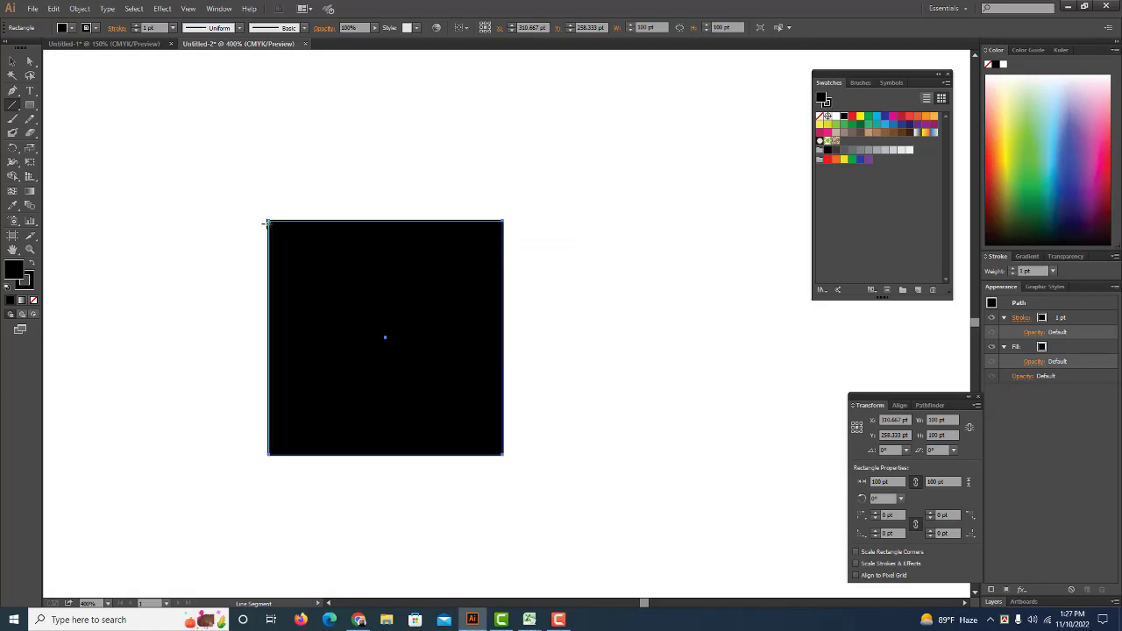
pyautogui.moveTo(268, 221); pyautogui.dragTo(504, 456)
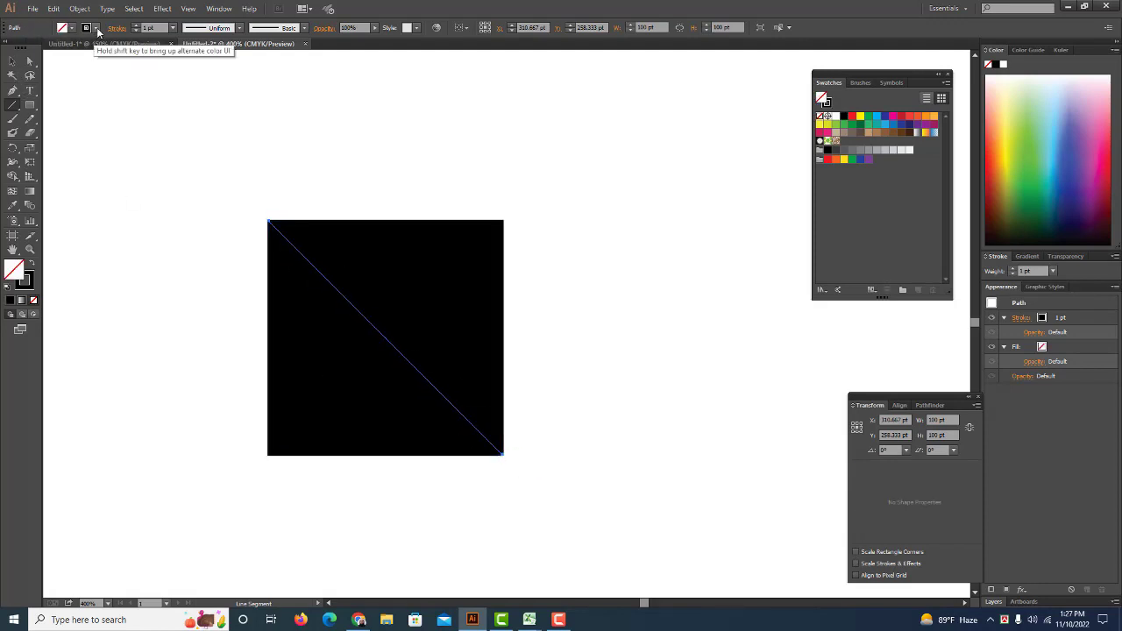
pyautogui.click(71, 27)
pyautogui.click(78, 59)
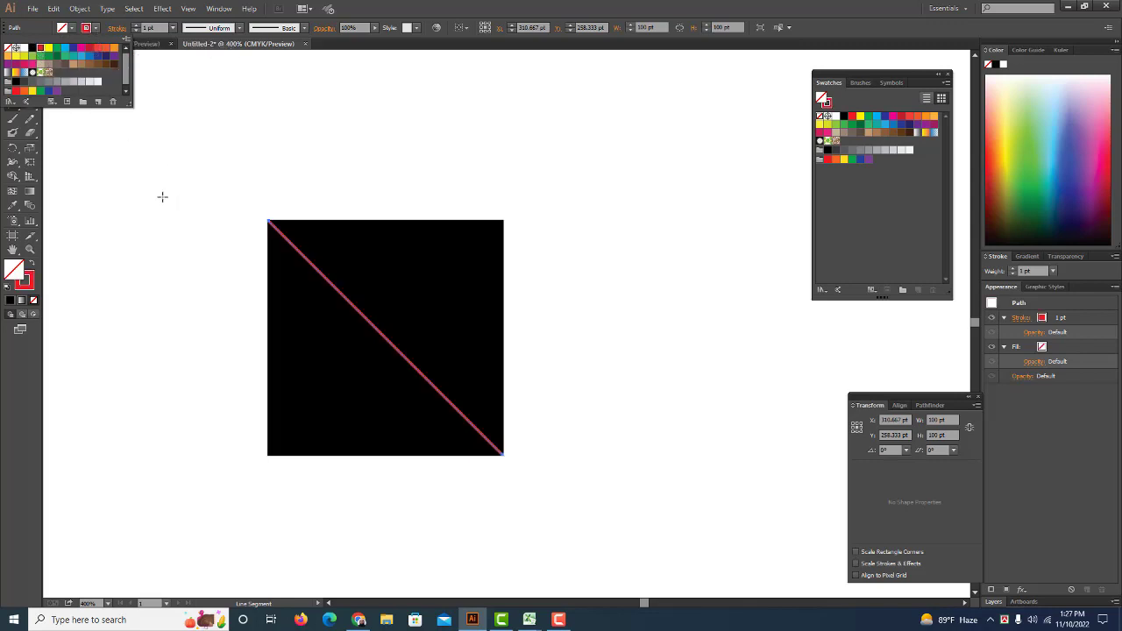
# Reselect the red diagonal line on its own
pyautogui.click(13, 60)
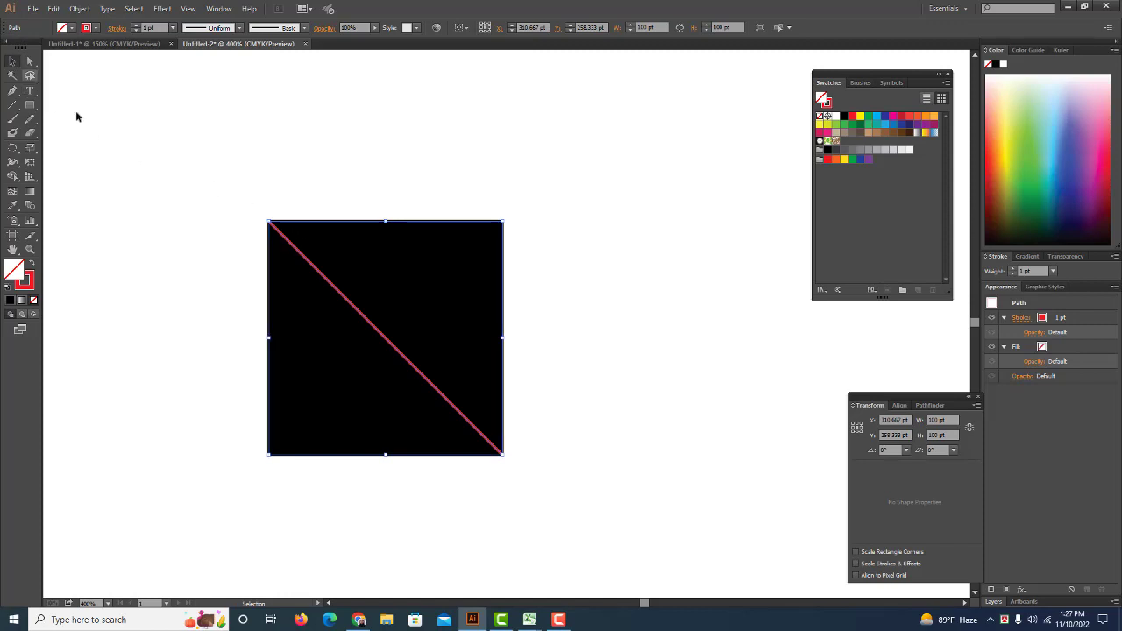
pyautogui.click(300, 191)
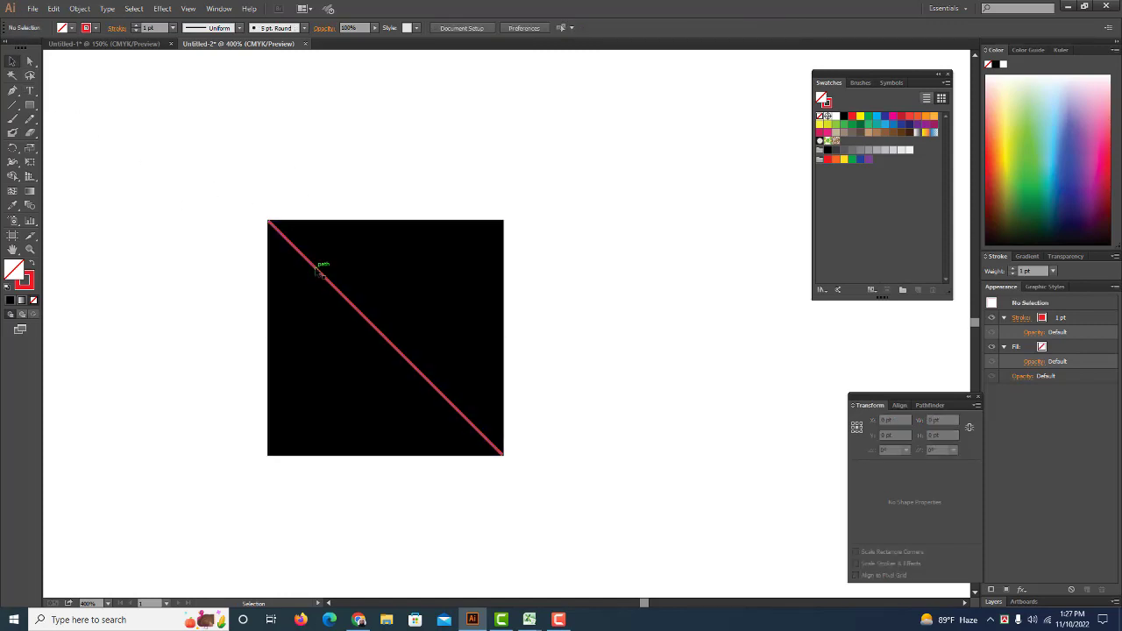
pyautogui.click(319, 265)
pyautogui.click(79, 8)
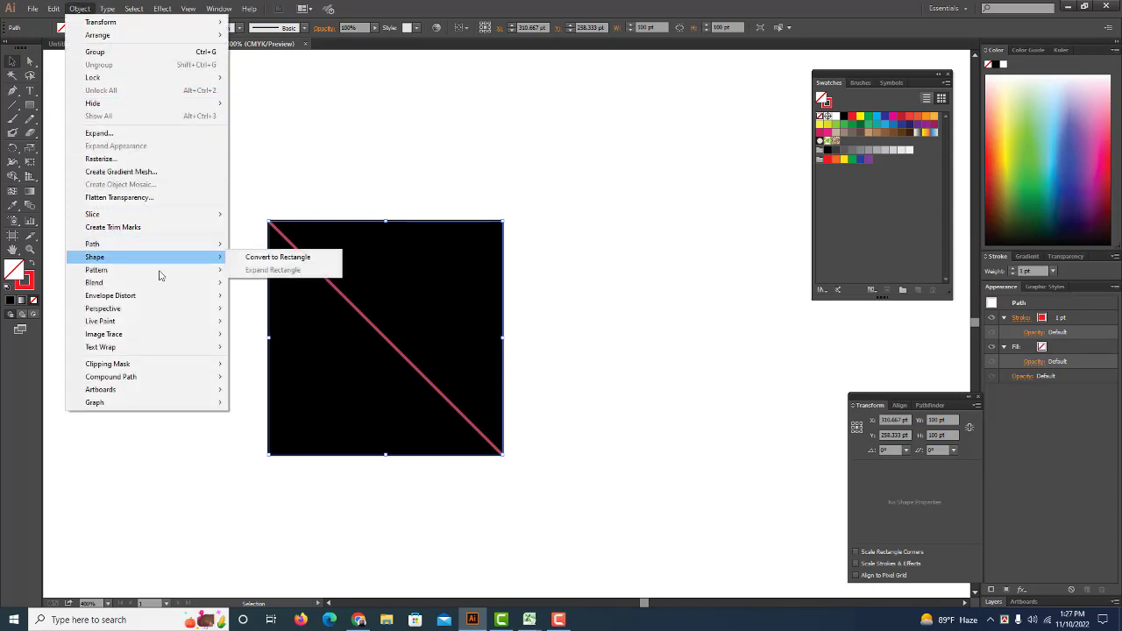
pyautogui.moveTo(111, 295)
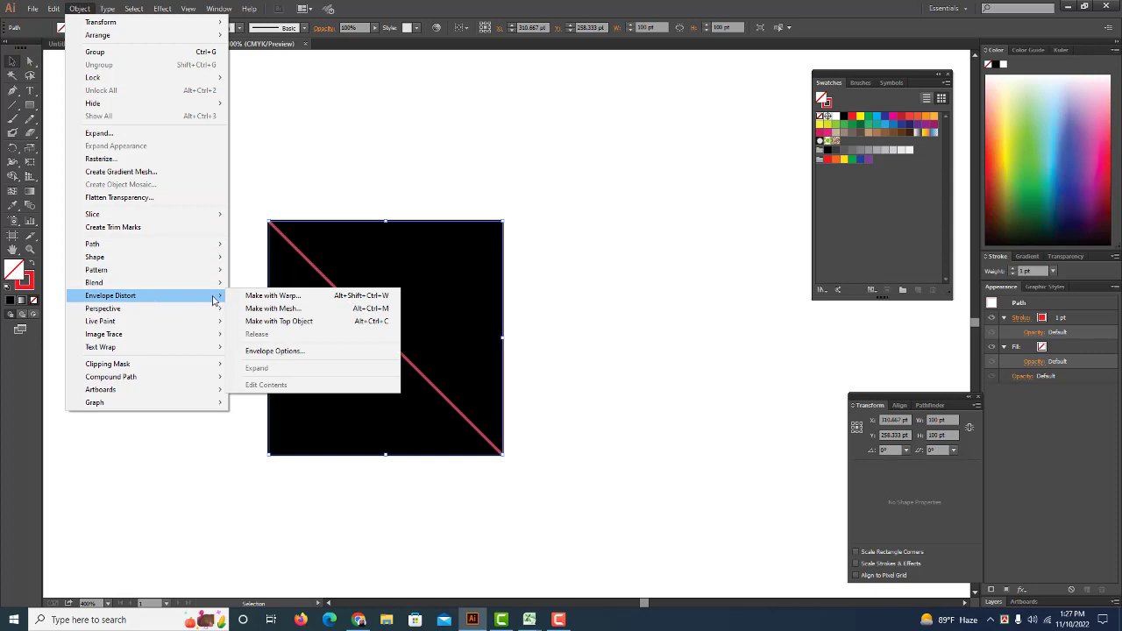
# Warp the red diagonal with a vertical Flag envelope at -20% bend
pyautogui.click(245, 300)
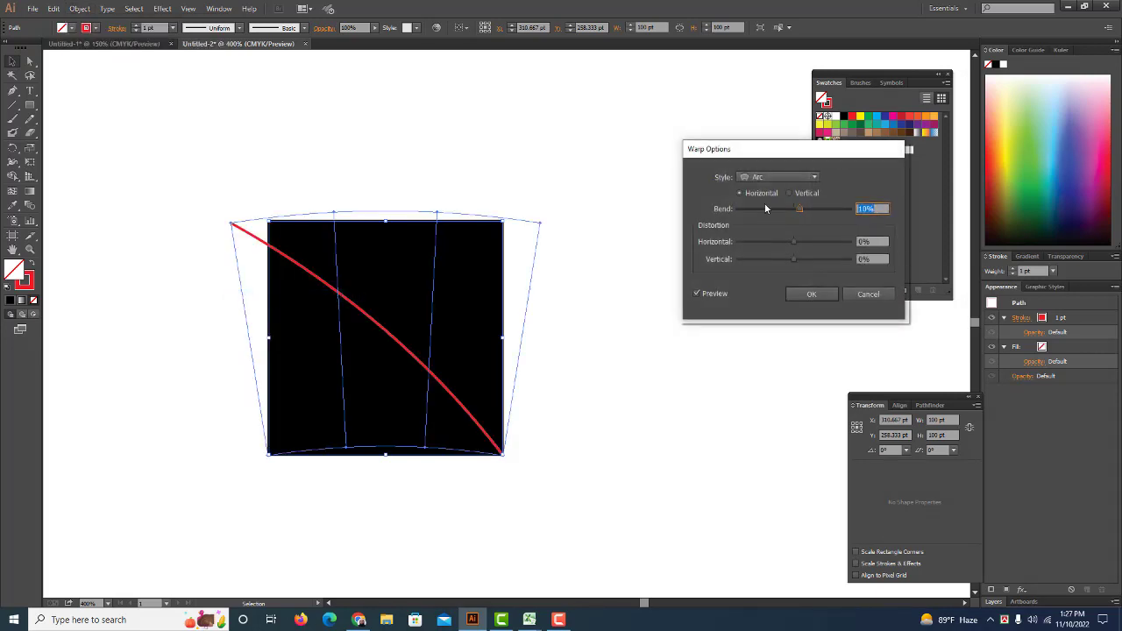
pyautogui.click(766, 178)
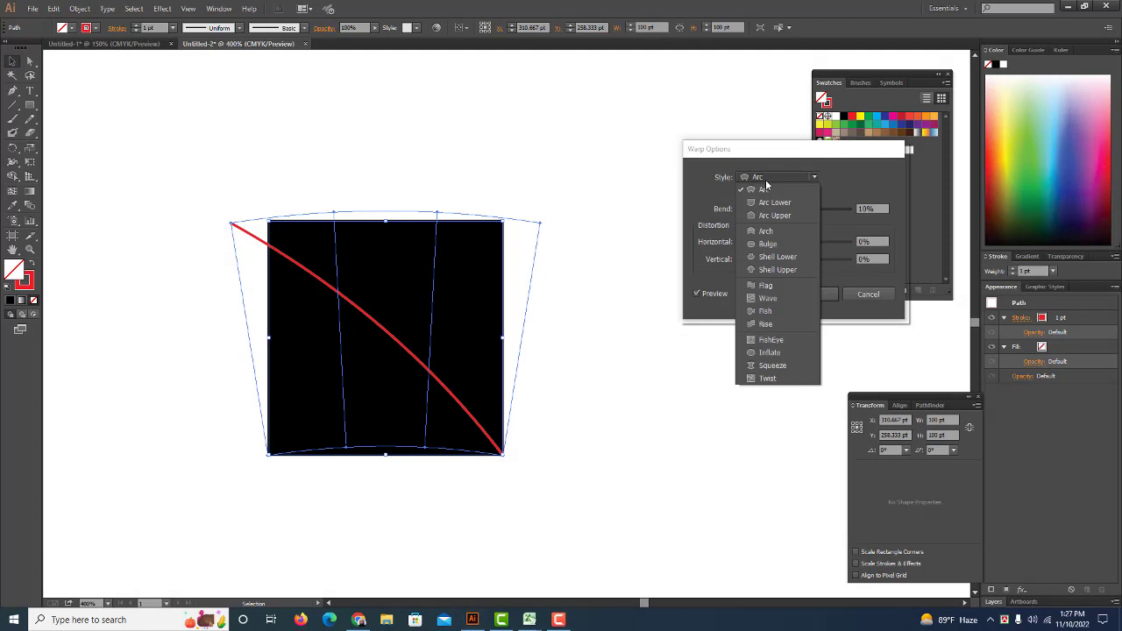
pyautogui.click(789, 231)
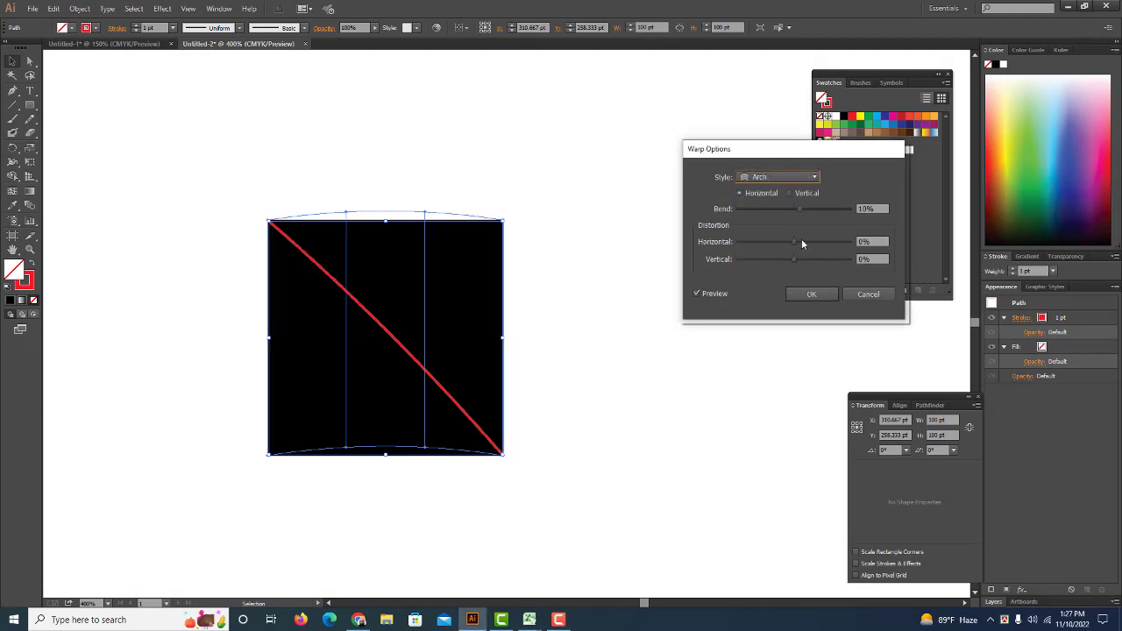
pyautogui.click(800, 195)
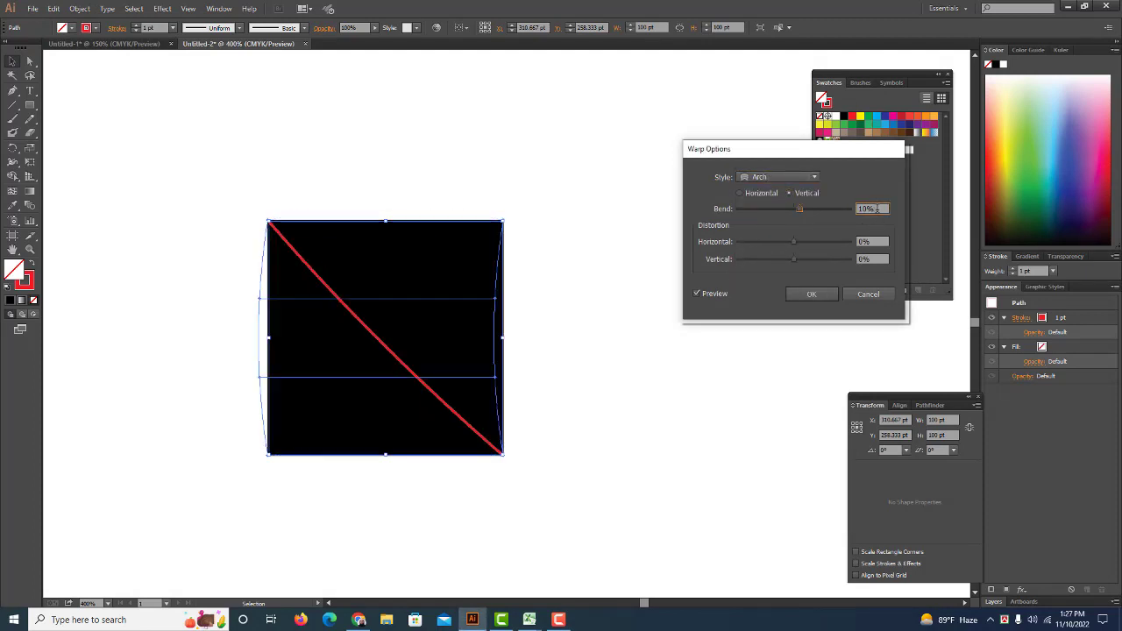
pyautogui.write('-20')
pyautogui.click(720, 296)
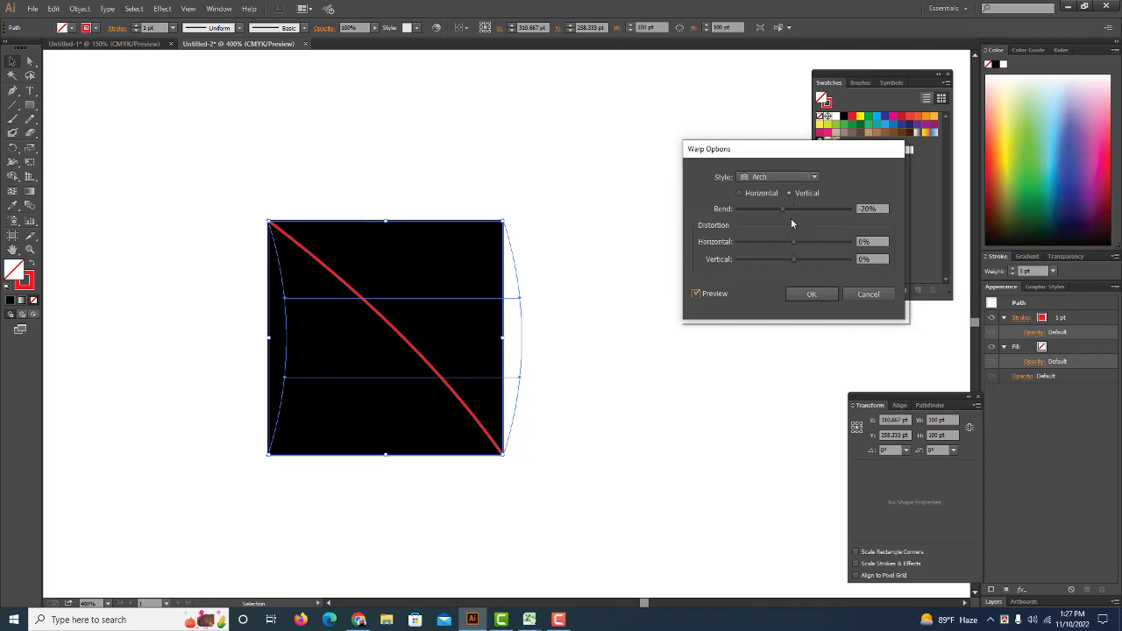
pyautogui.click(765, 179)
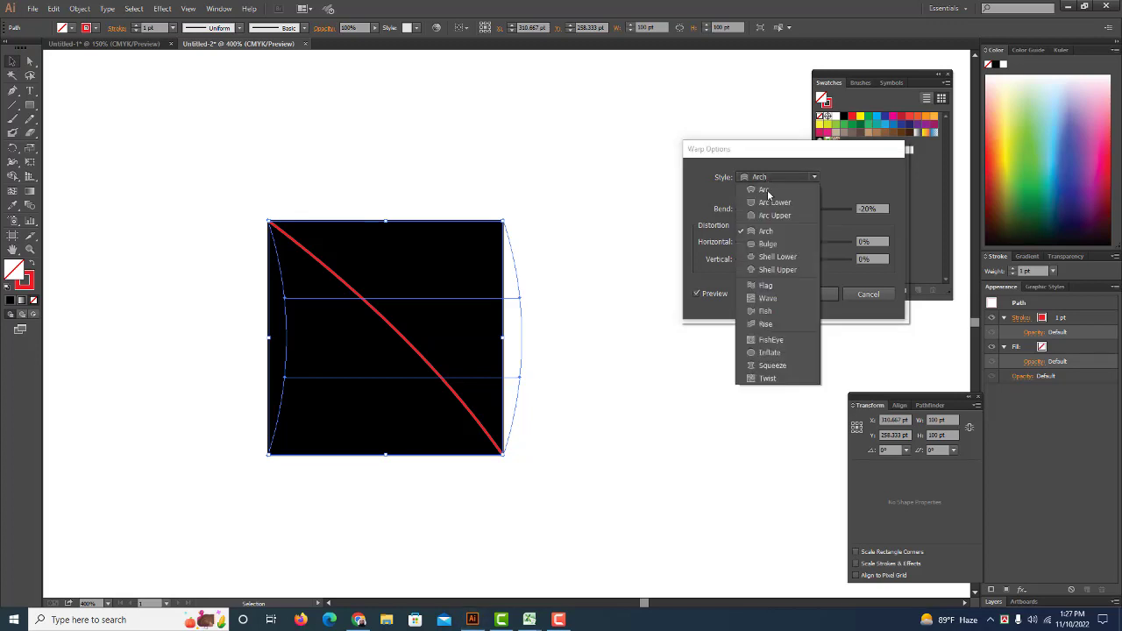
pyautogui.click(771, 286)
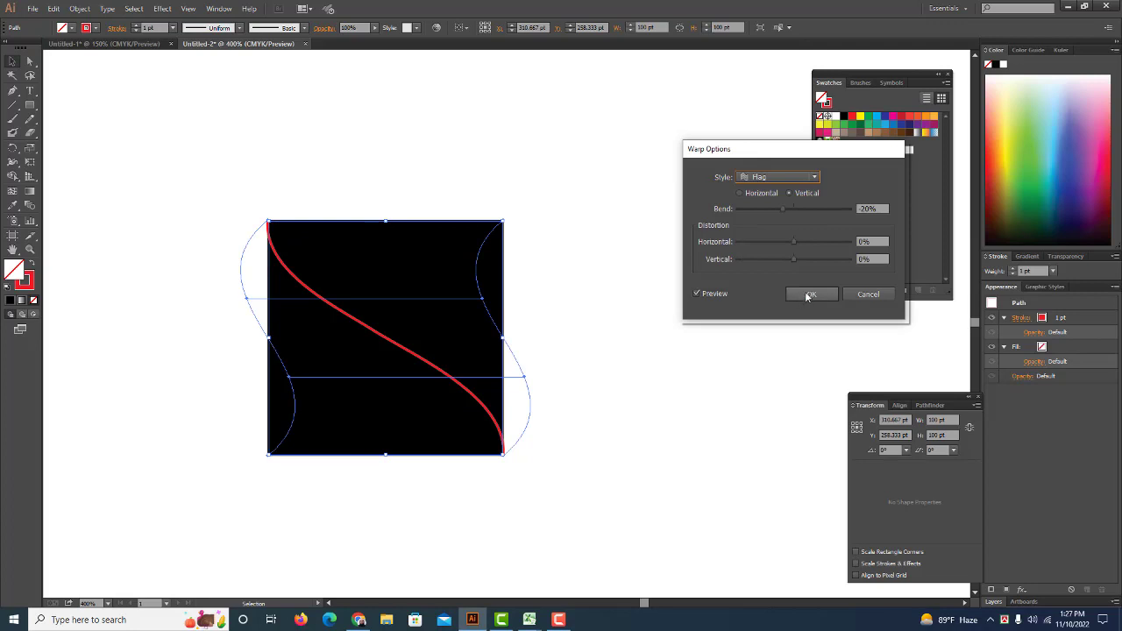
pyautogui.moveTo(789, 167); pyautogui.dragTo(779, 193)
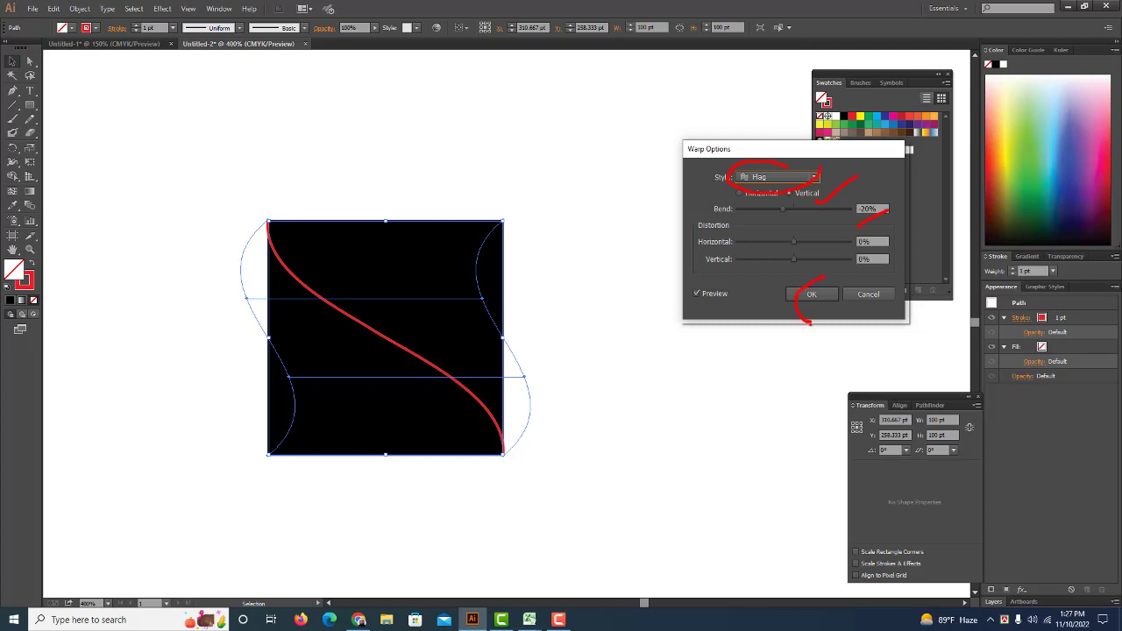
pyautogui.click(811, 294)
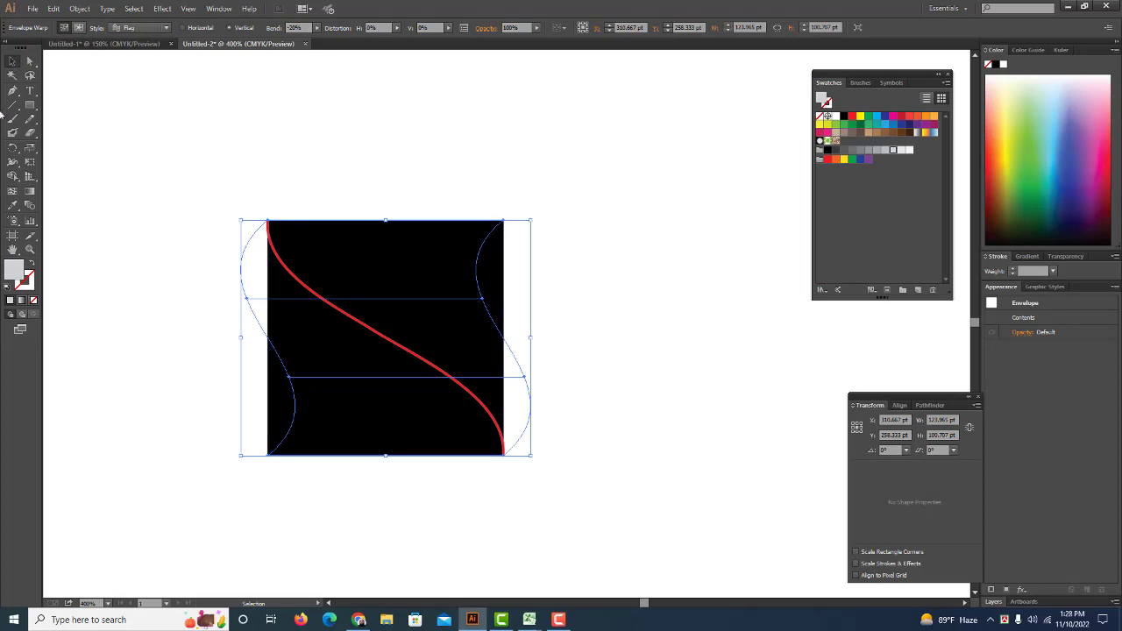
# Expand the warped envelope into an editable path and zoom in on it
pyautogui.click(77, 10)
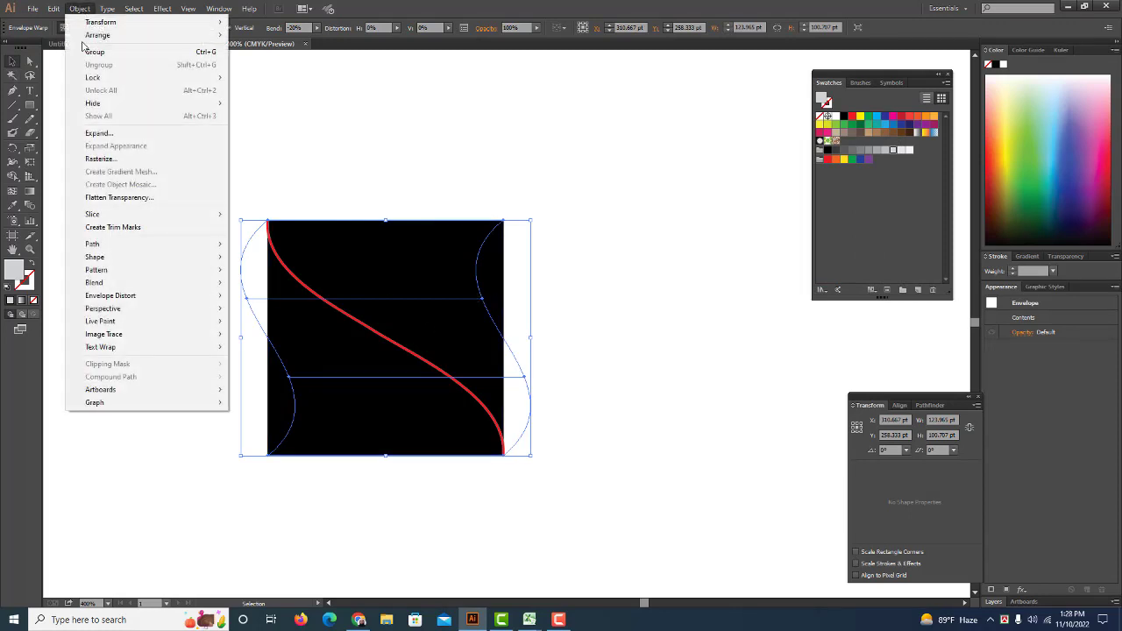
pyautogui.click(115, 133)
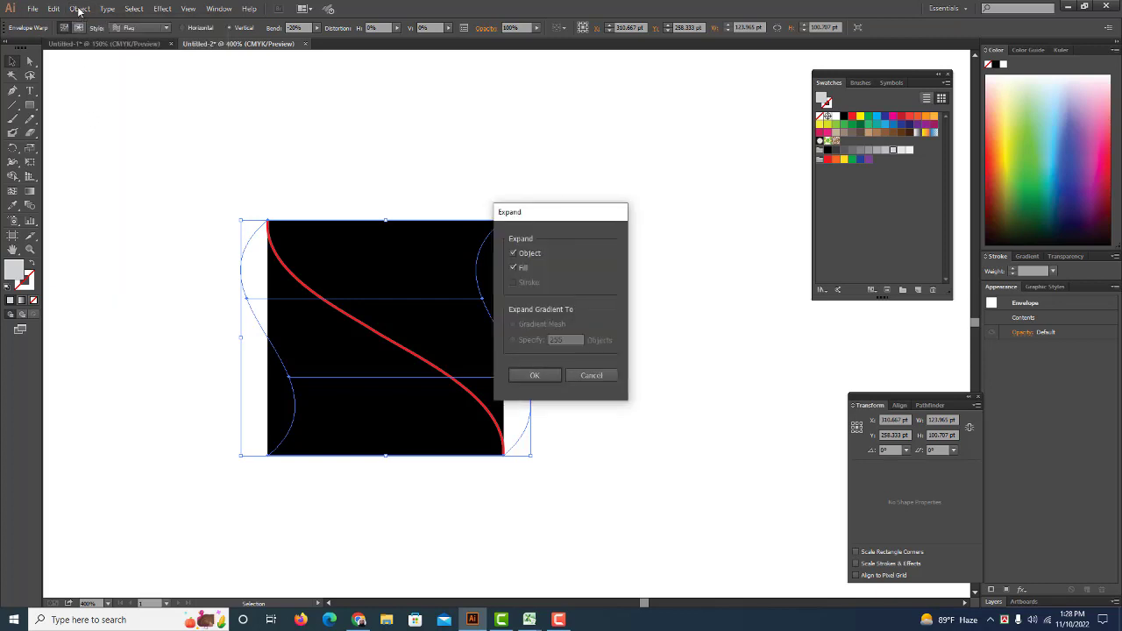
pyautogui.click(532, 376)
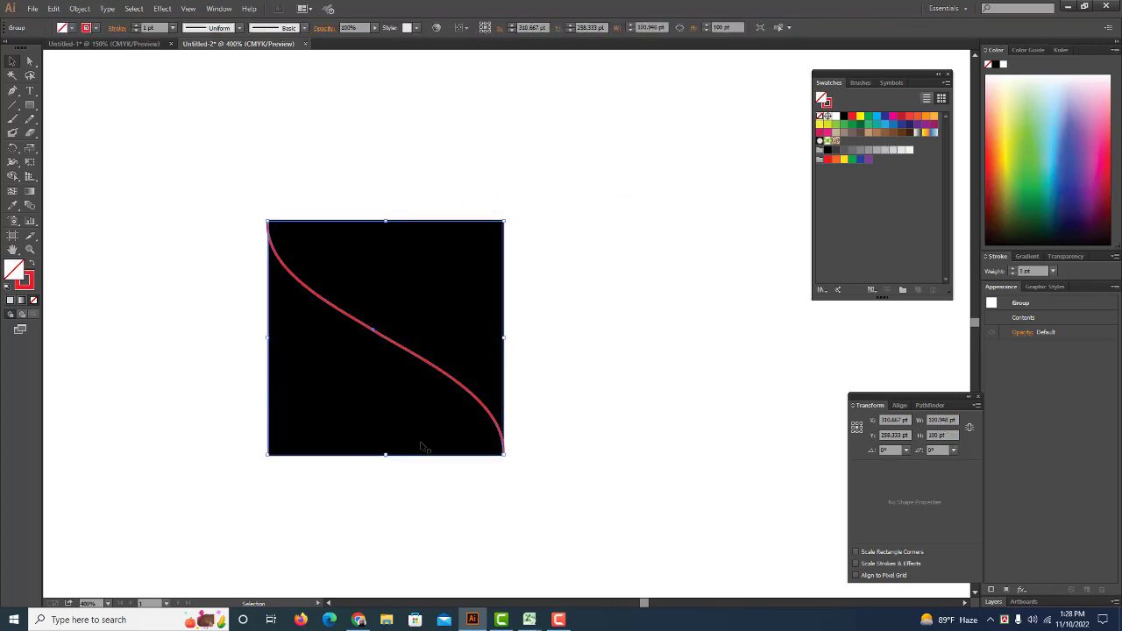
pyautogui.scroll(1, 514, 470)
pyautogui.scroll(1, 515, 470)
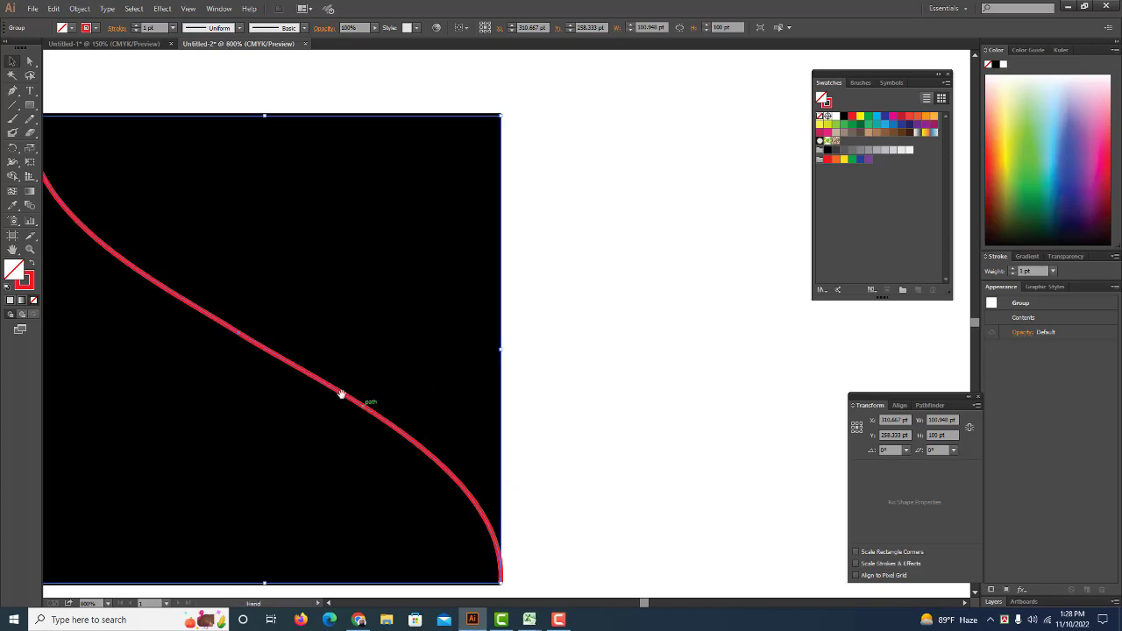
pyautogui.moveTo(342, 394)
pyautogui.mouseDown()
pyautogui.moveTo(557, 389)
pyautogui.moveTo(420, 396)
pyautogui.mouseUp()
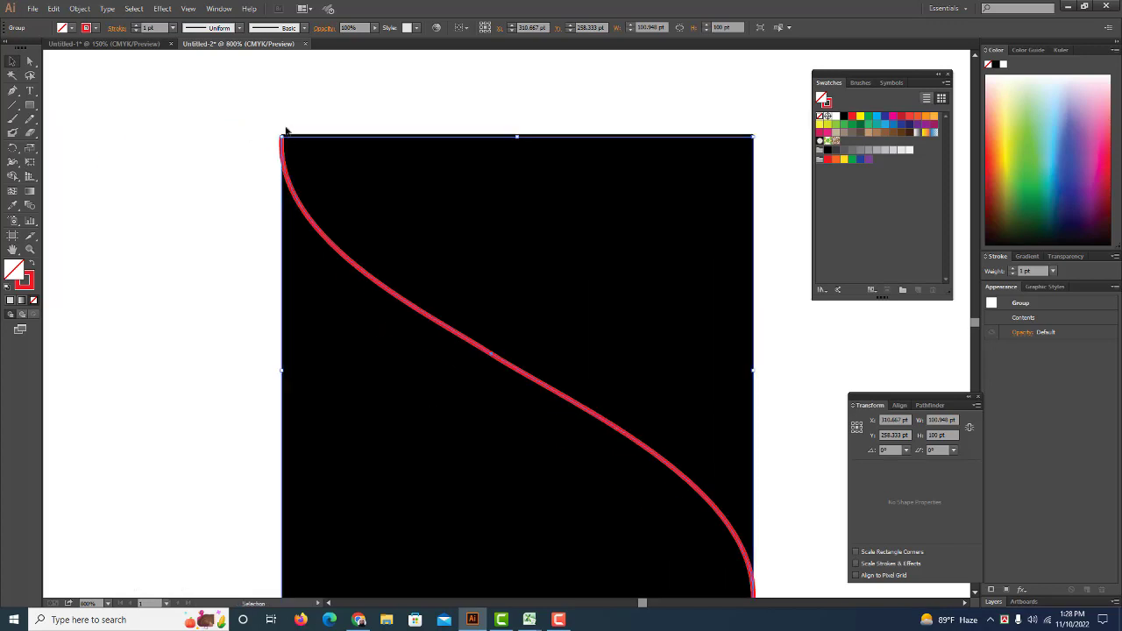
# Adjust the curve's top and bottom anchor handles so its ends meet the square's corners
pyautogui.click(30, 60)
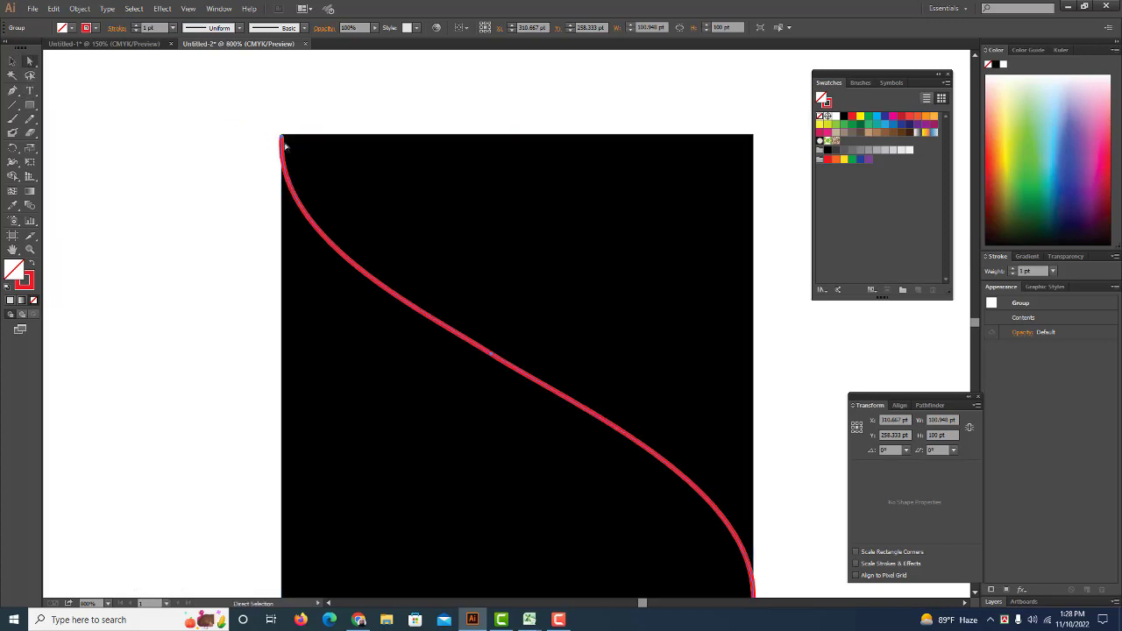
pyautogui.click(281, 138)
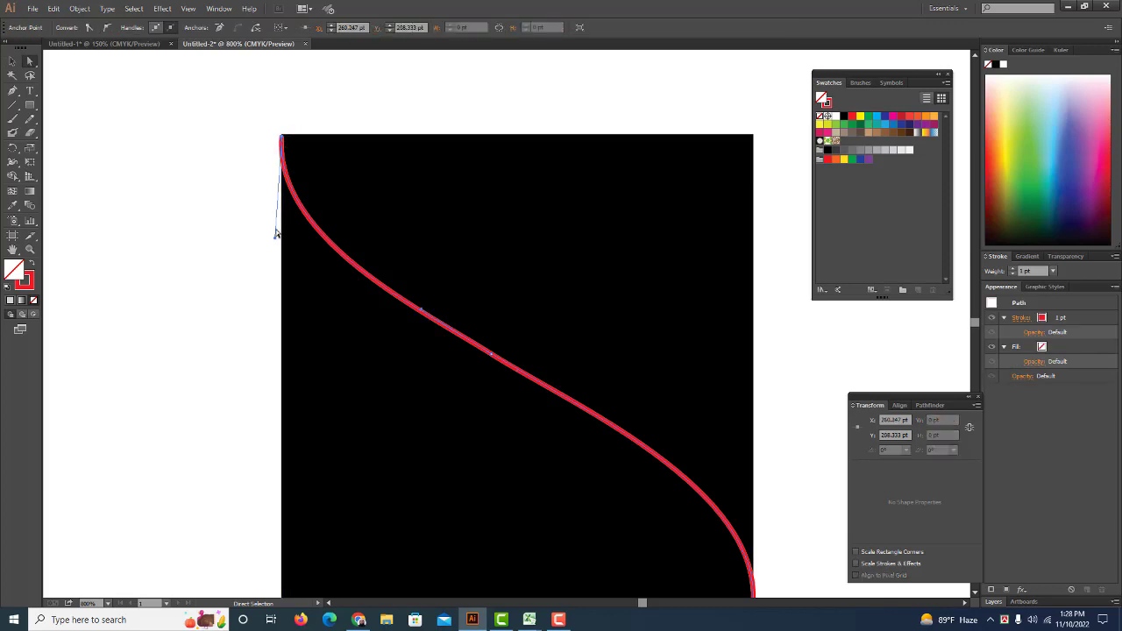
pyautogui.moveTo(275, 237); pyautogui.dragTo(292, 244)
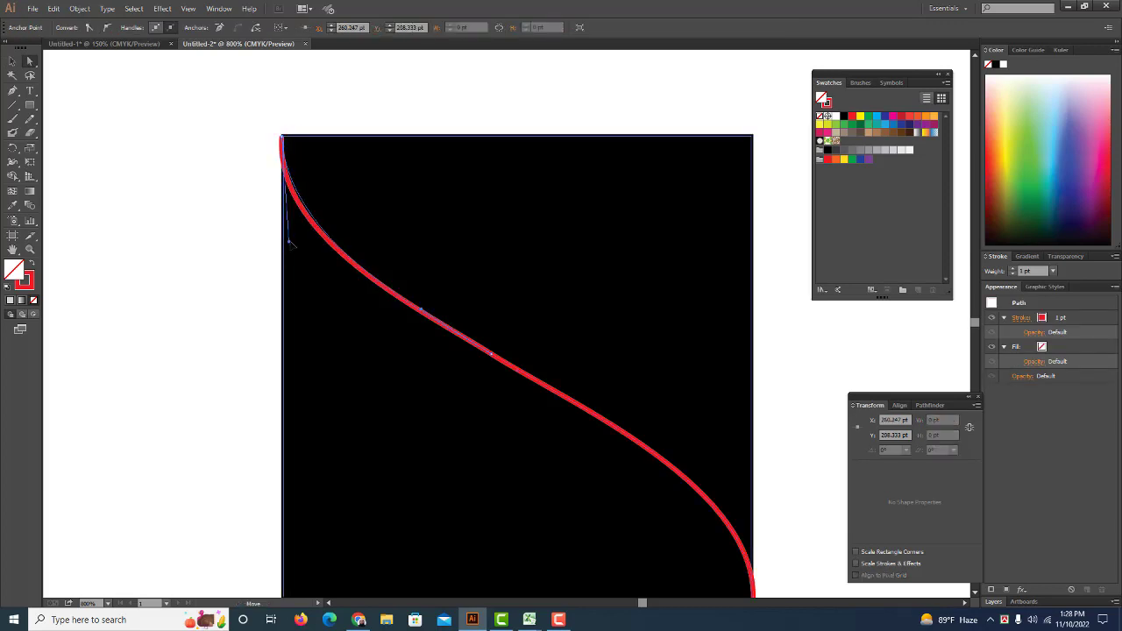
pyautogui.moveTo(436, 283); pyautogui.dragTo(326, 149)
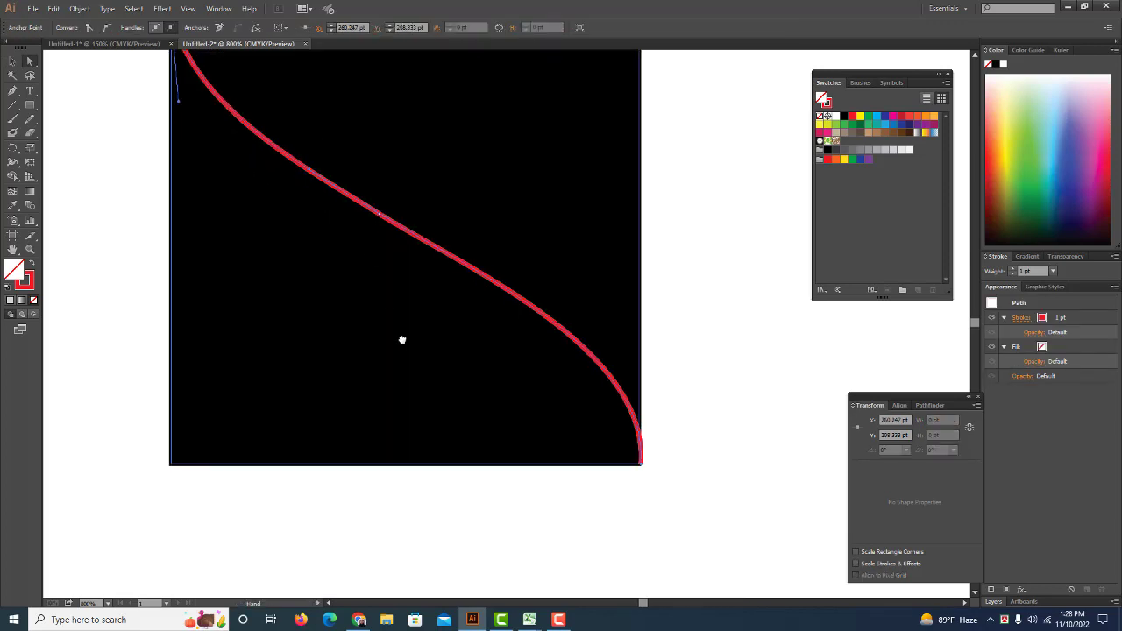
pyautogui.moveTo(401, 338); pyautogui.dragTo(387, 335)
pyautogui.click(625, 429)
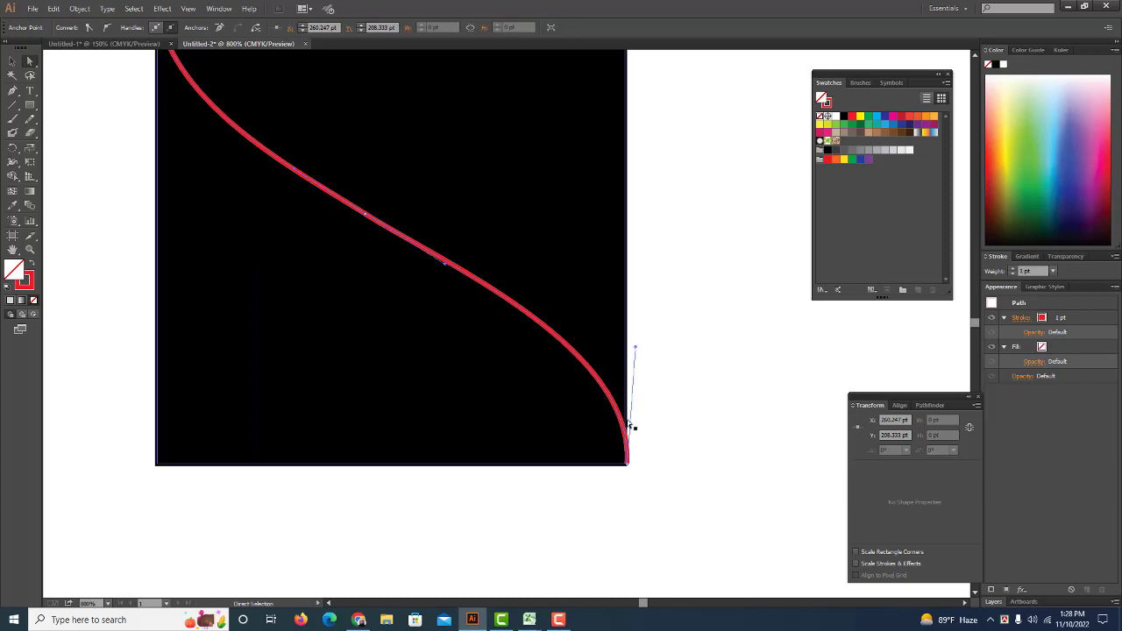
pyautogui.moveTo(636, 349); pyautogui.dragTo(625, 349)
pyautogui.hotkey('ctrl', '-')
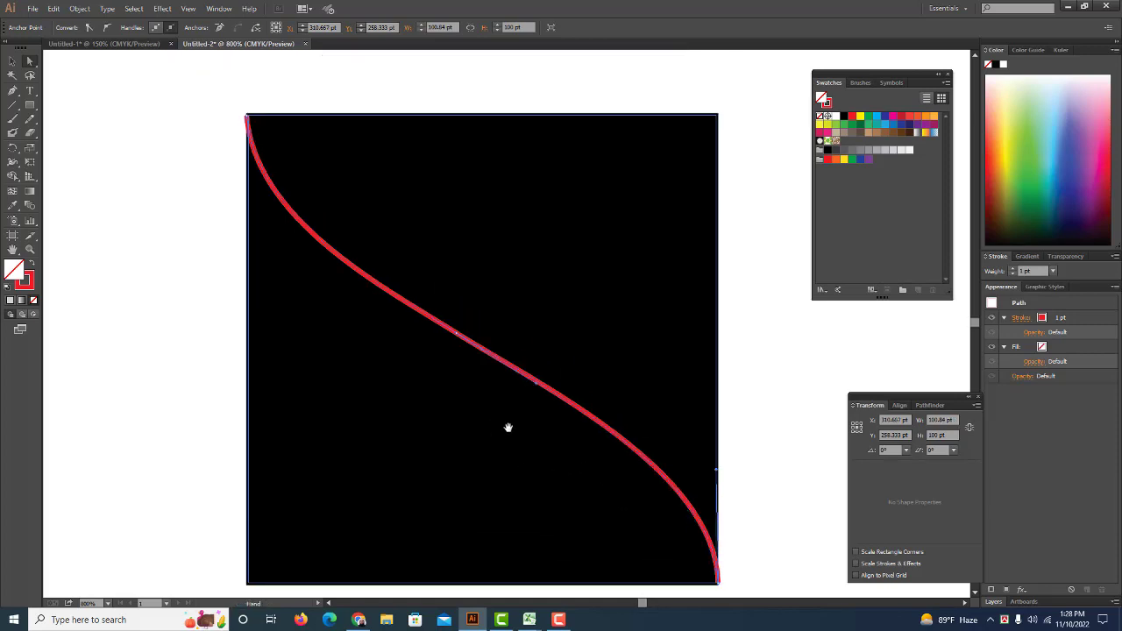
# Select the square and curve together and apply Pathfinder Divide
pyautogui.click(12, 60)
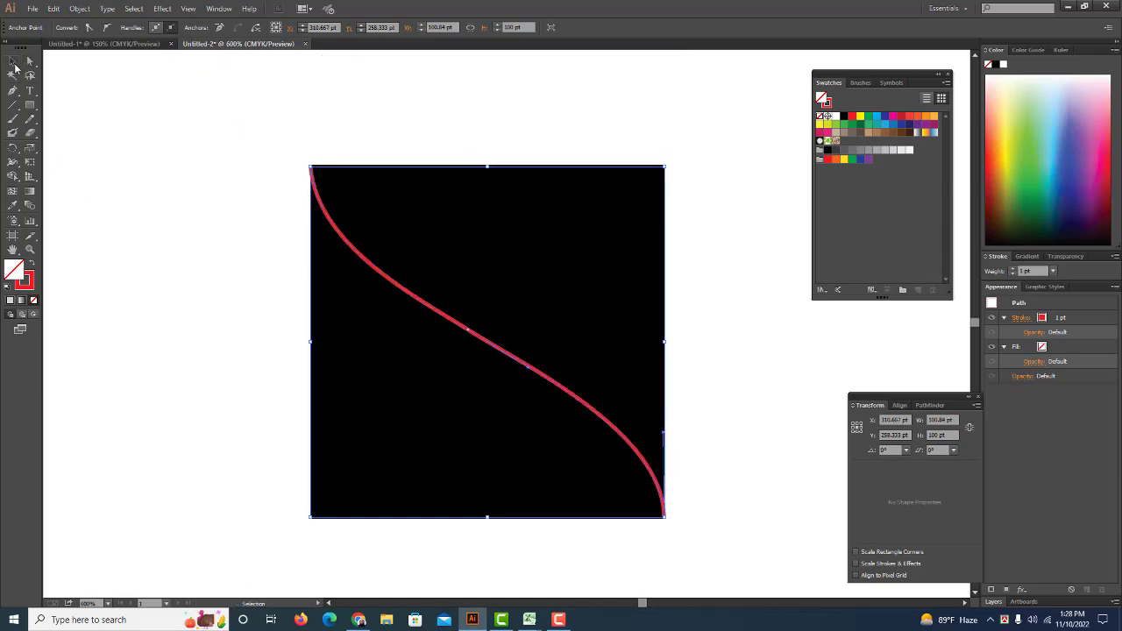
pyautogui.moveTo(256, 137); pyautogui.dragTo(603, 446)
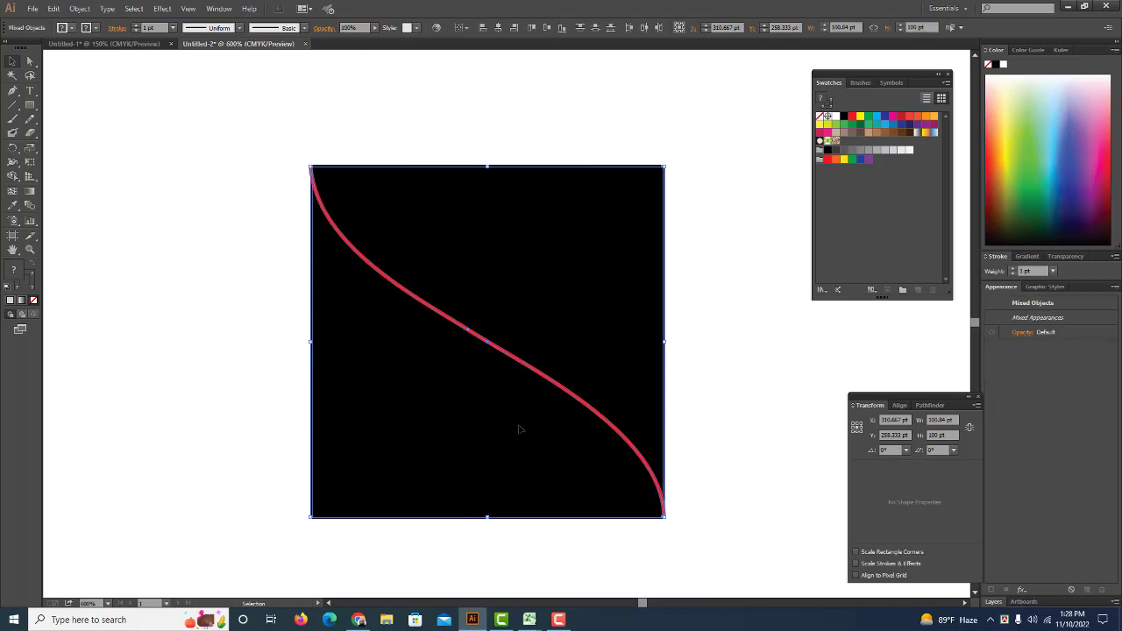
pyautogui.click(79, 9)
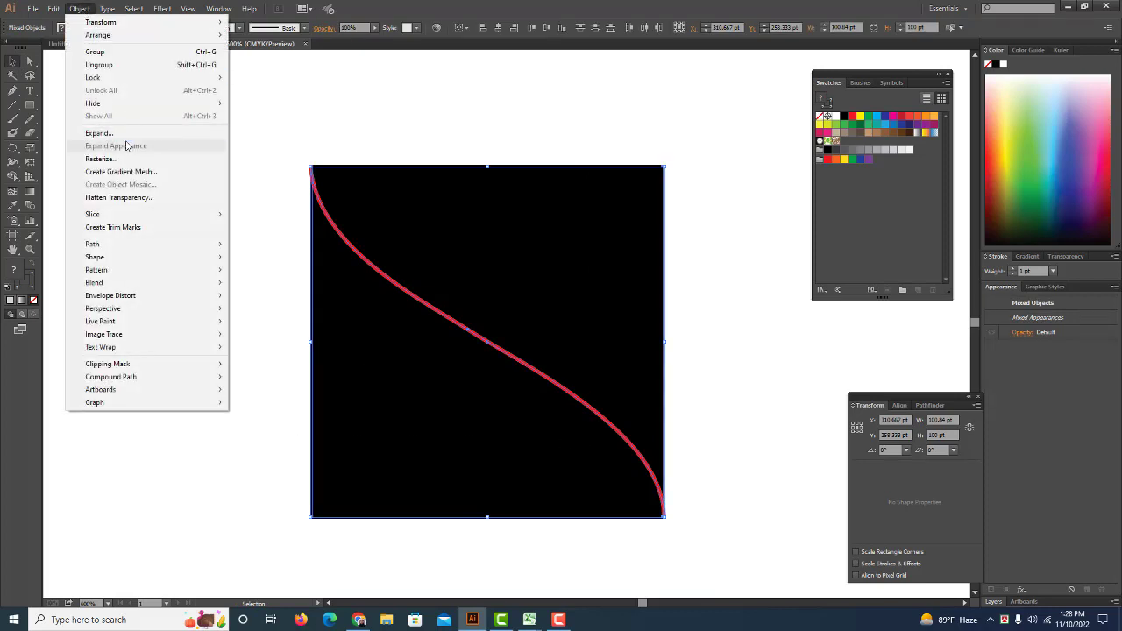
pyautogui.click(928, 406)
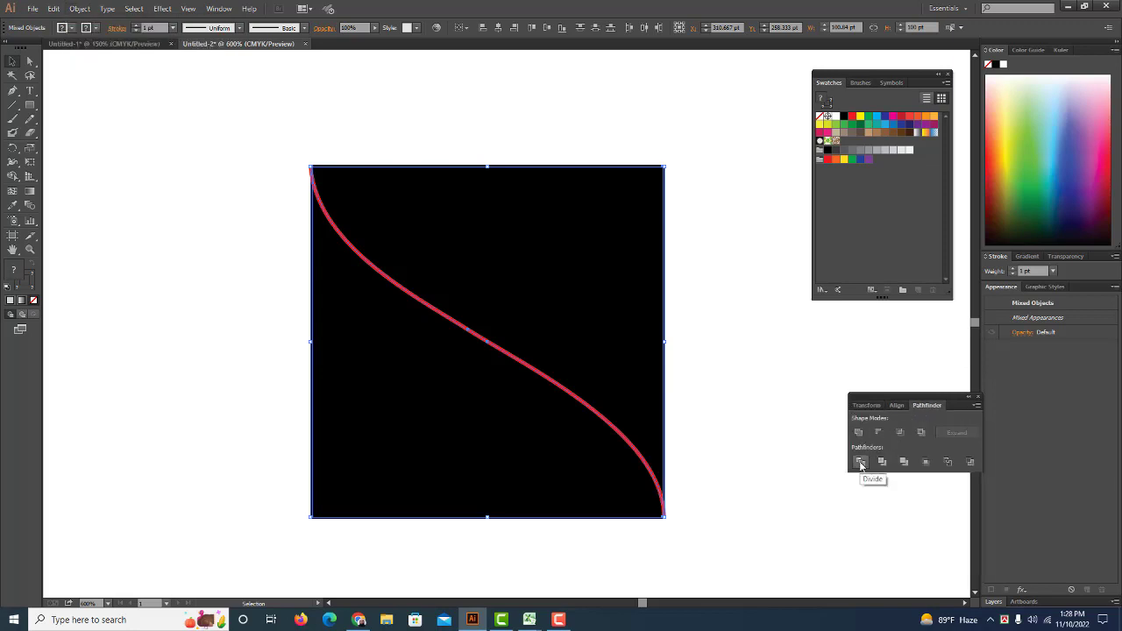
pyautogui.click(861, 463)
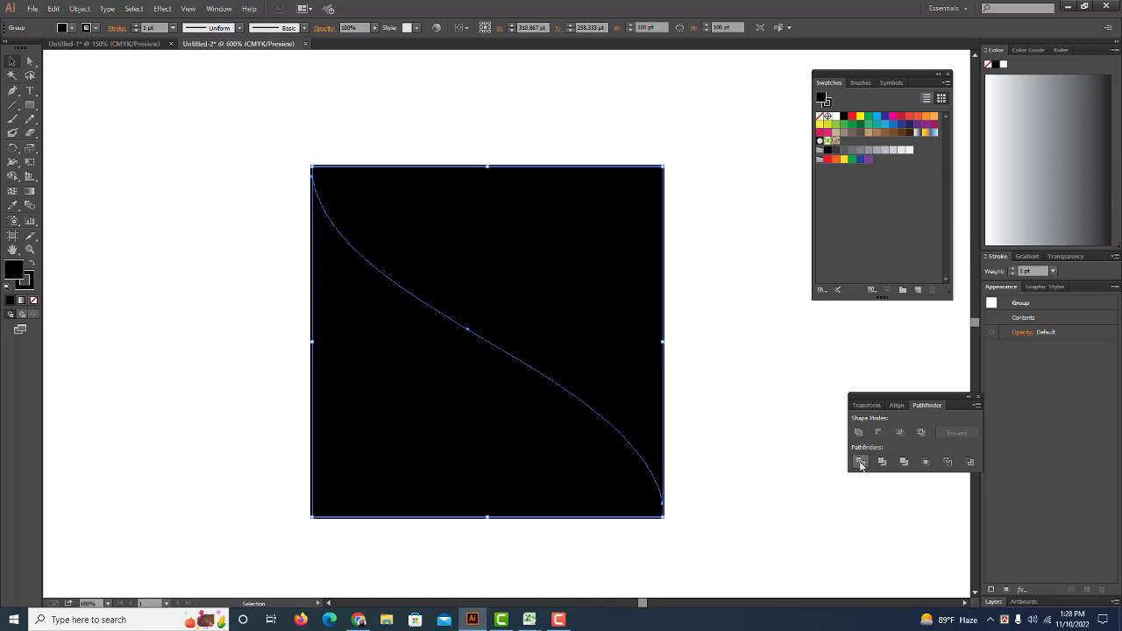
# Reselect the divided square group, undoing an accidental delete
pyautogui.press('a')
pyautogui.click(21, 68)
pyautogui.click(186, 211)
pyautogui.click(354, 319)
pyautogui.press('a')
pyautogui.moveTo(352, 334); pyautogui.dragTo(218, 423)
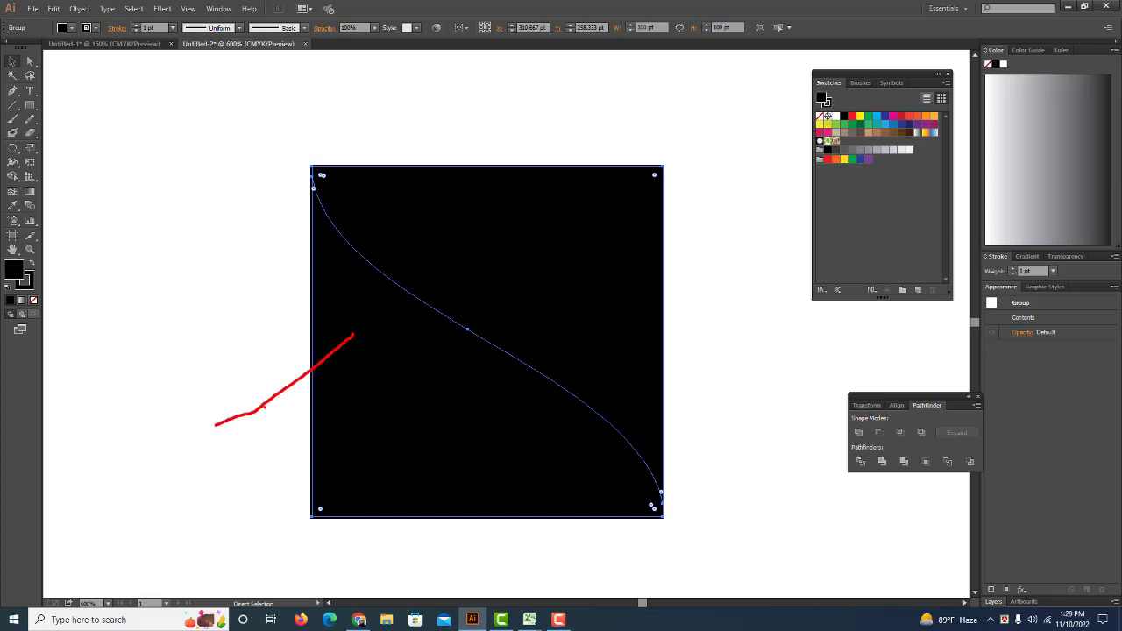
pyautogui.press('v')
pyautogui.press('Delete')
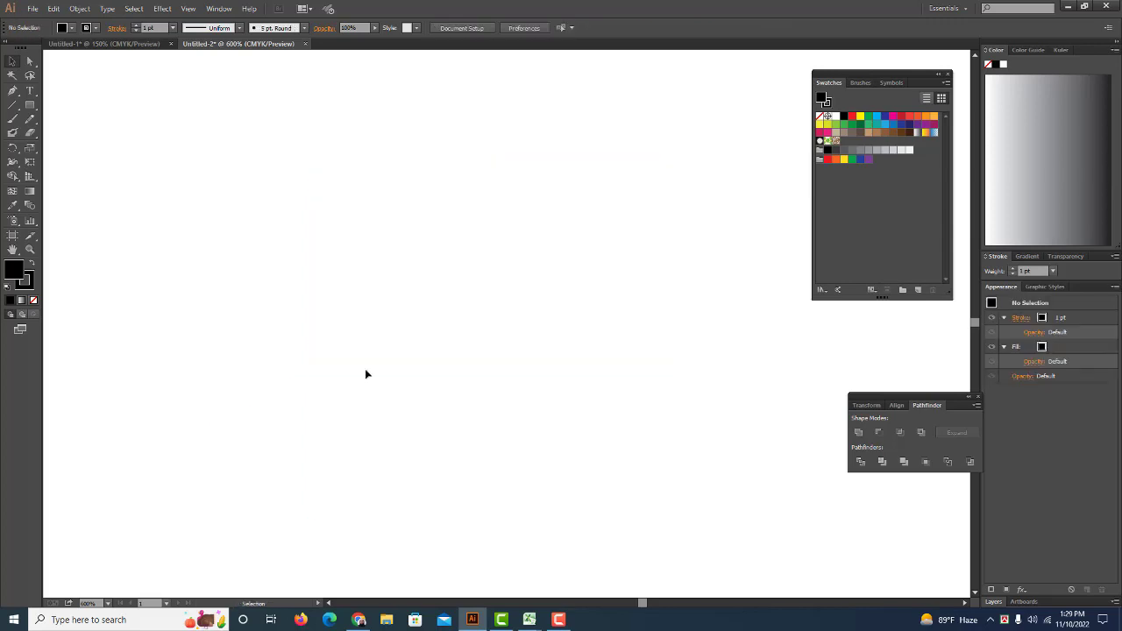
pyautogui.hotkey('ctrl', 'z')
# Ungroup the divided pieces and delete the lower-left piece
pyautogui.rightClick(359, 305)
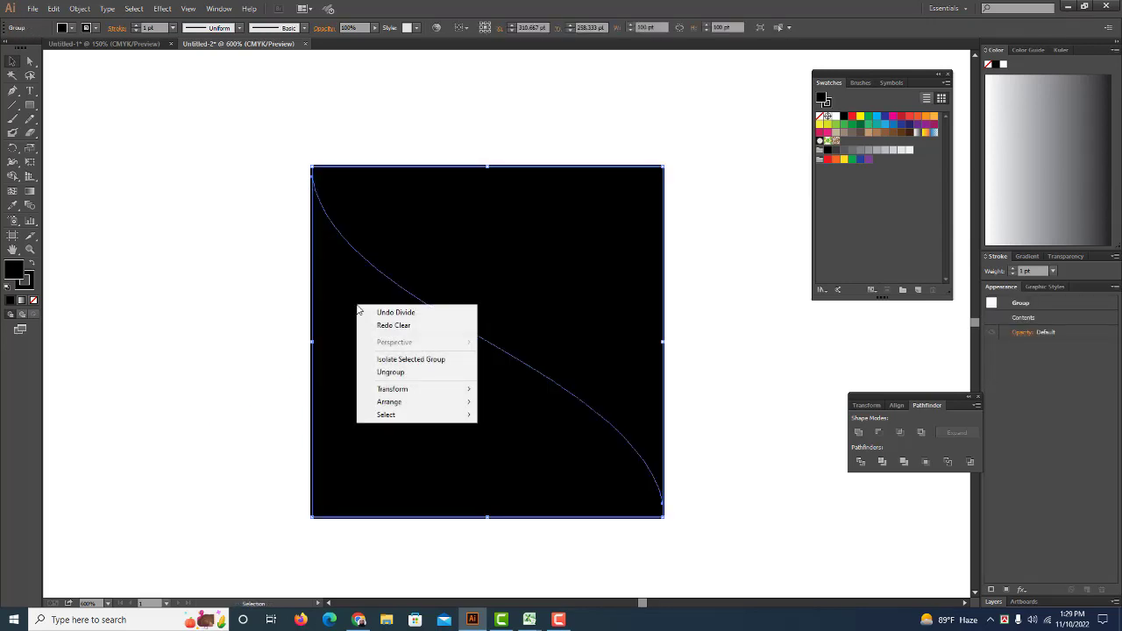
pyautogui.click(396, 378)
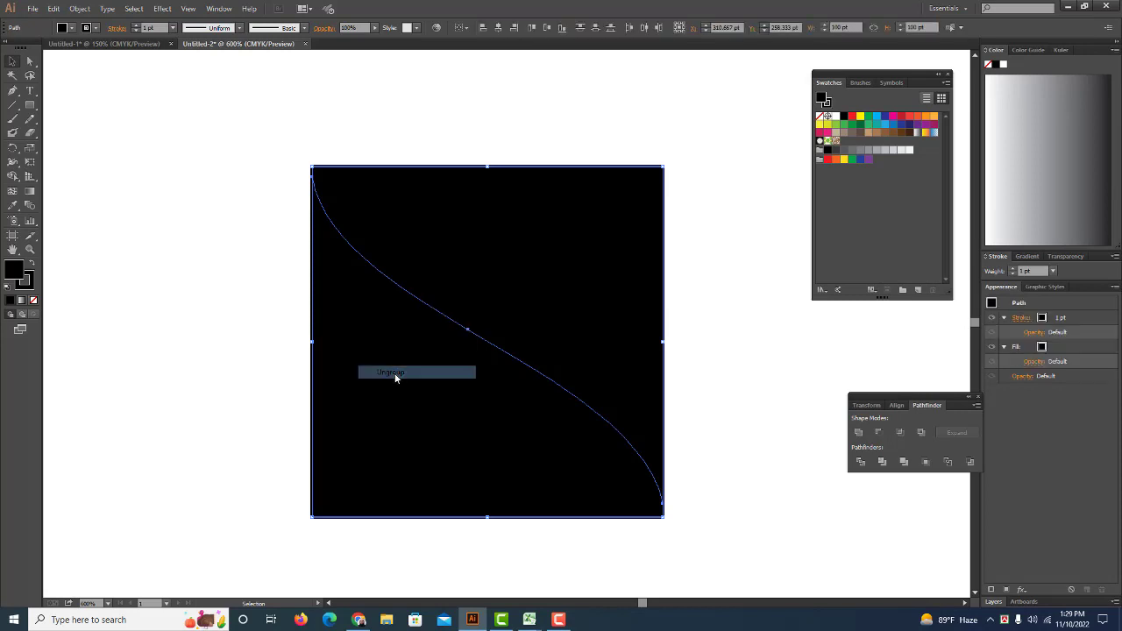
pyautogui.click(277, 299)
pyautogui.click(358, 368)
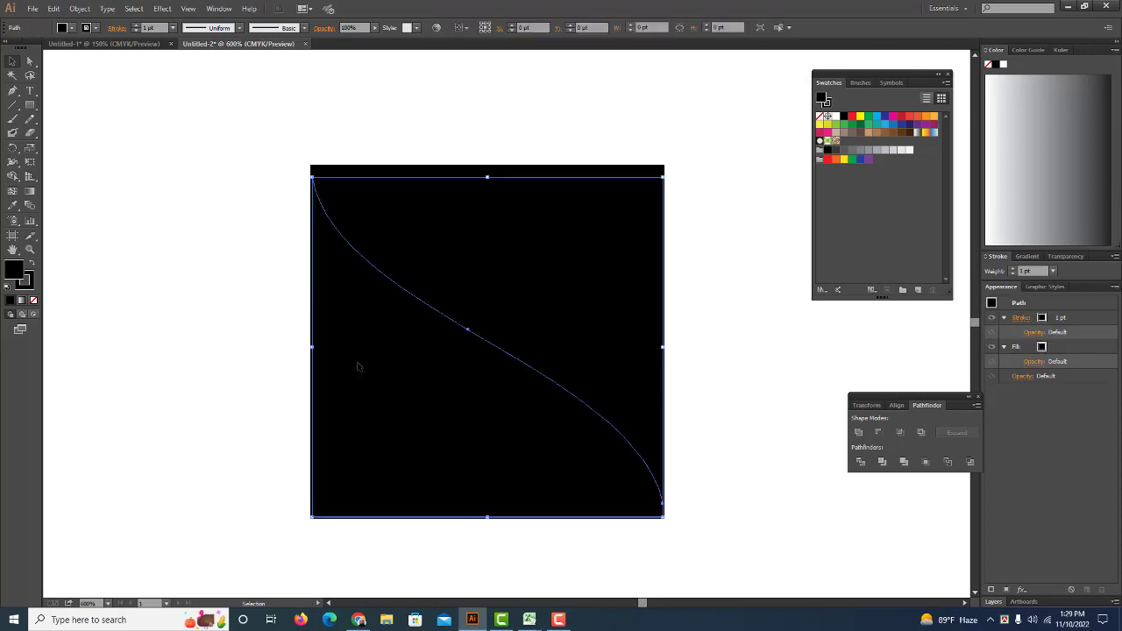
pyautogui.press('Delete')
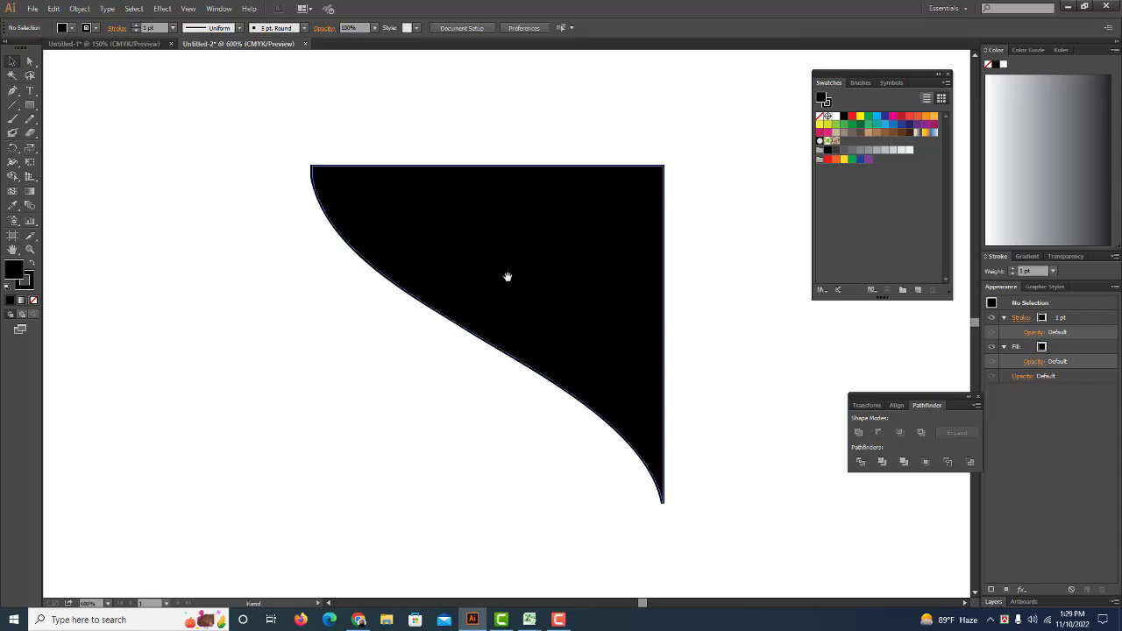
# Draw a roughly 49 pt circle over the shape's top edge with the Ellipse tool
pyautogui.moveTo(509, 275); pyautogui.dragTo(386, 329)
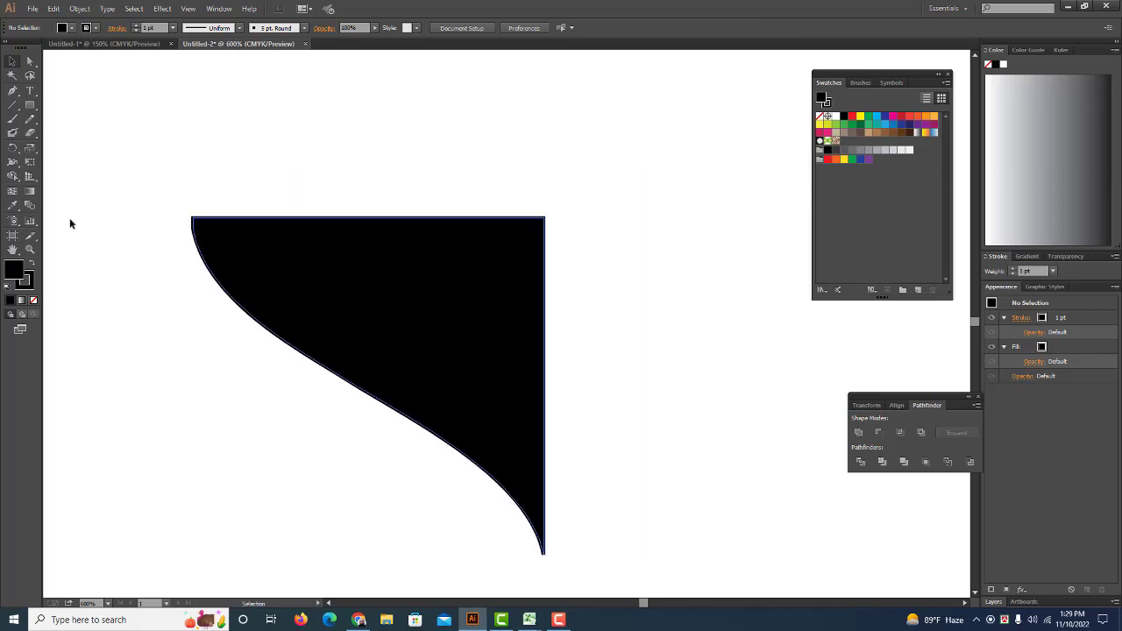
pyautogui.moveTo(31, 109)
pyautogui.mouseDown()
pyautogui.moveTo(84, 147)
pyautogui.moveTo(85, 133)
pyautogui.mouseUp()
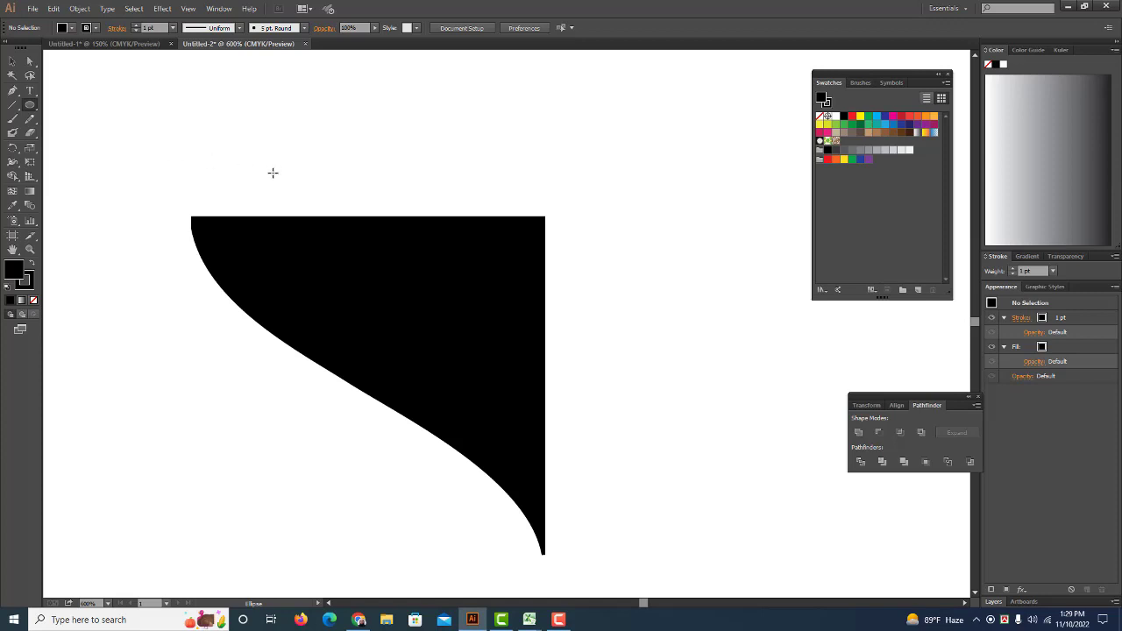
pyautogui.moveTo(273, 173); pyautogui.dragTo(360, 207)
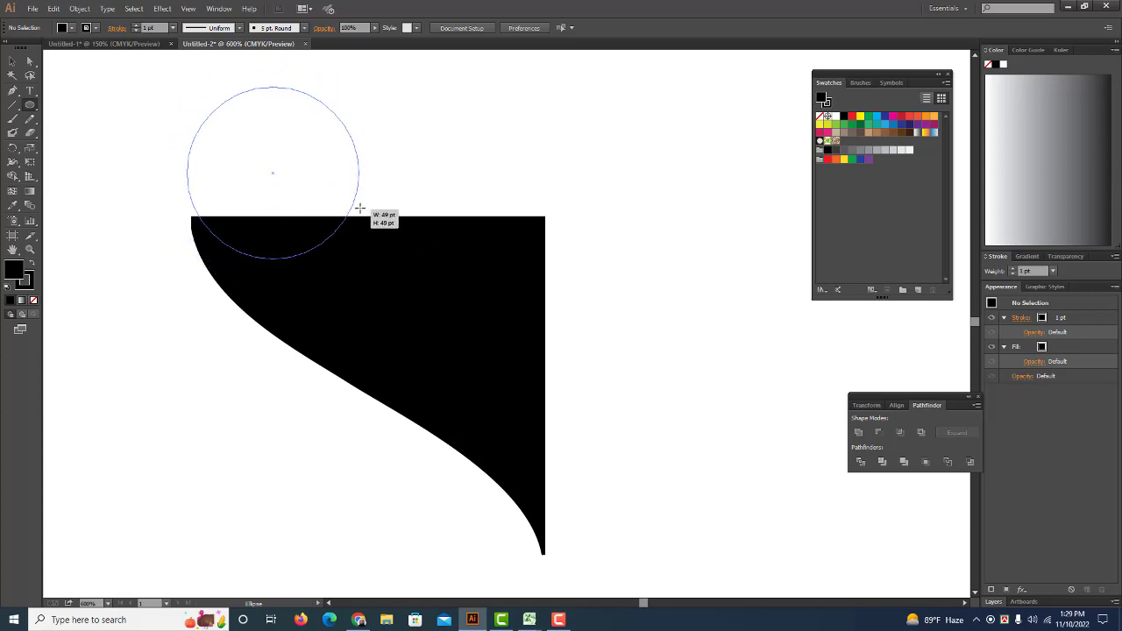
# Stretch the circle into a wide oval on the top edge and subtract it with Minus Front
pyautogui.moveTo(360, 208); pyautogui.dragTo(369, 208)
pyautogui.click(12, 62)
pyautogui.moveTo(262, 145); pyautogui.dragTo(376, 165)
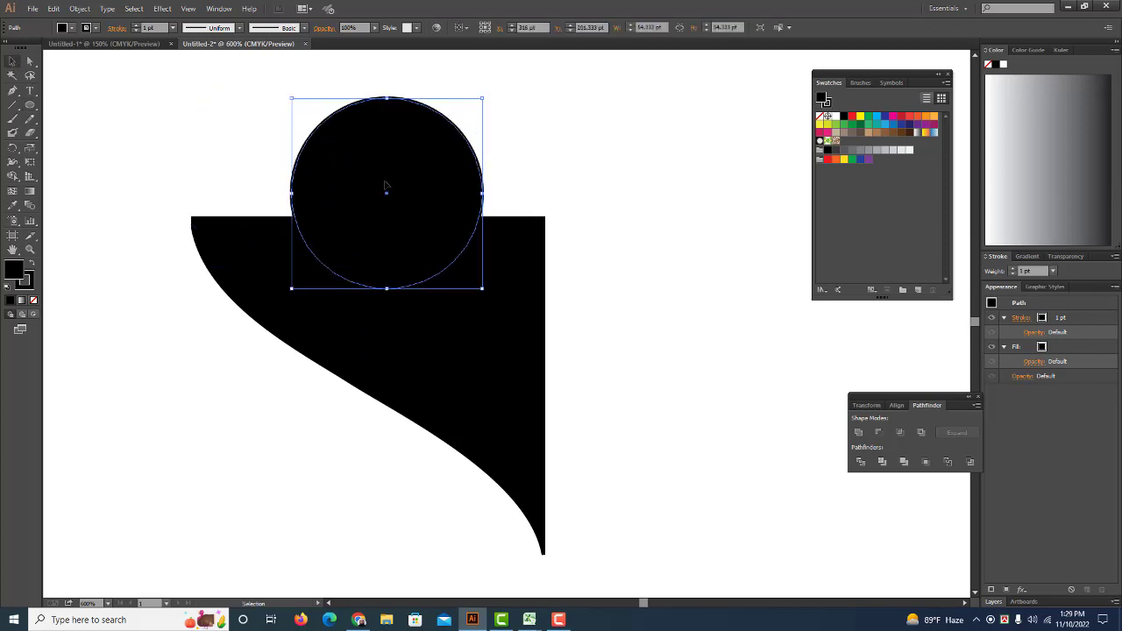
pyautogui.moveTo(483, 194); pyautogui.dragTo(496, 197)
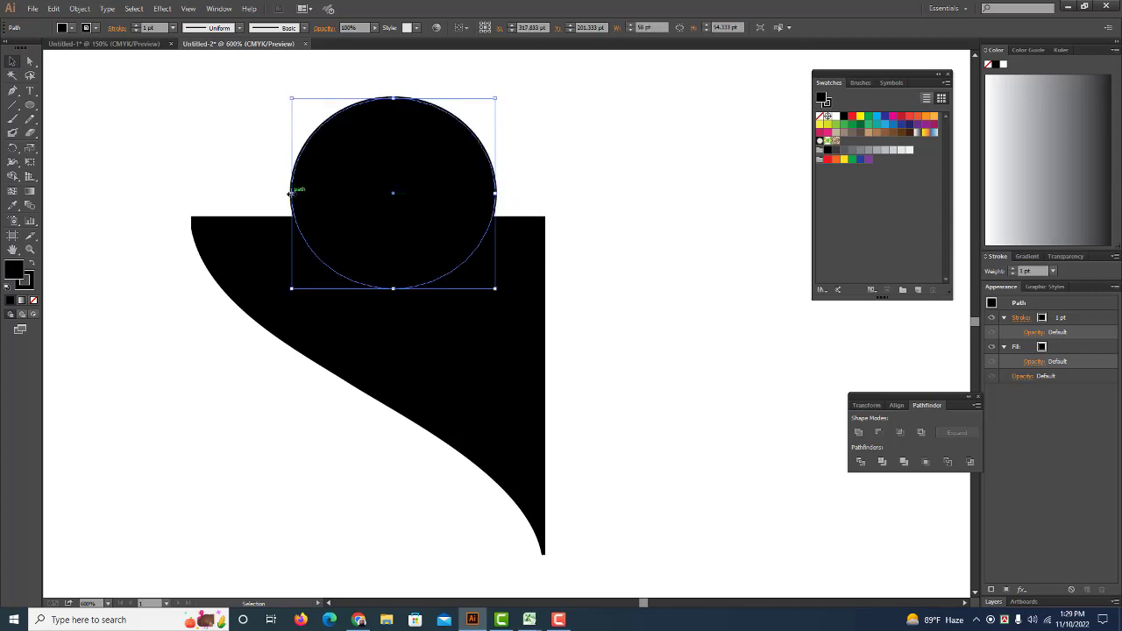
pyautogui.moveTo(292, 190); pyautogui.dragTo(263, 191)
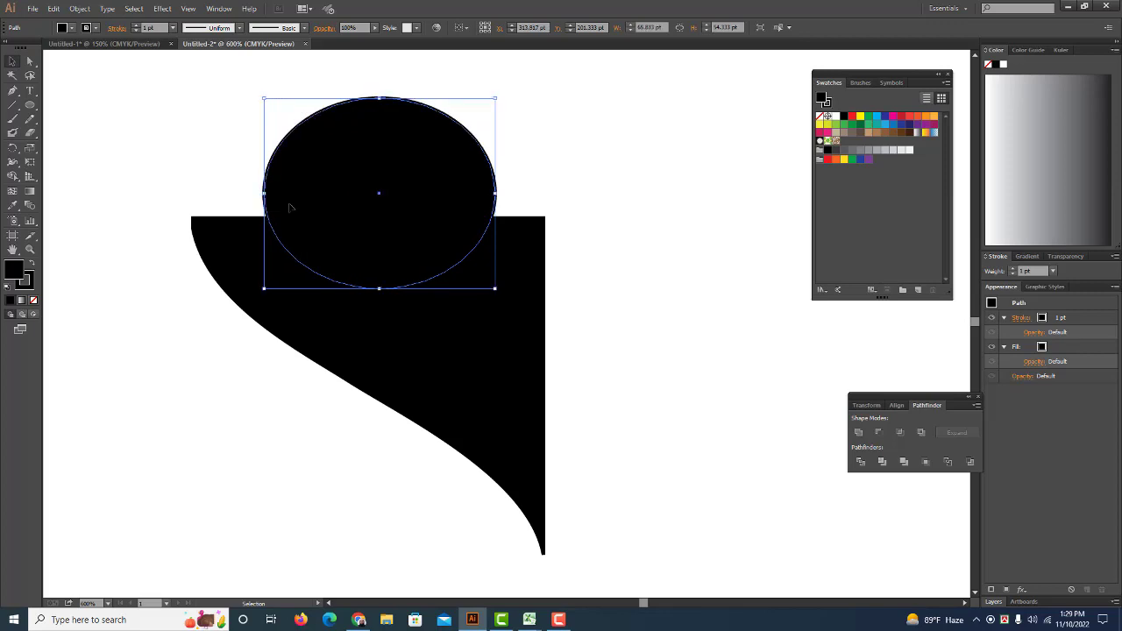
pyautogui.keyDown('shift'); pyautogui.click(517, 301); pyautogui.keyUp('shift')
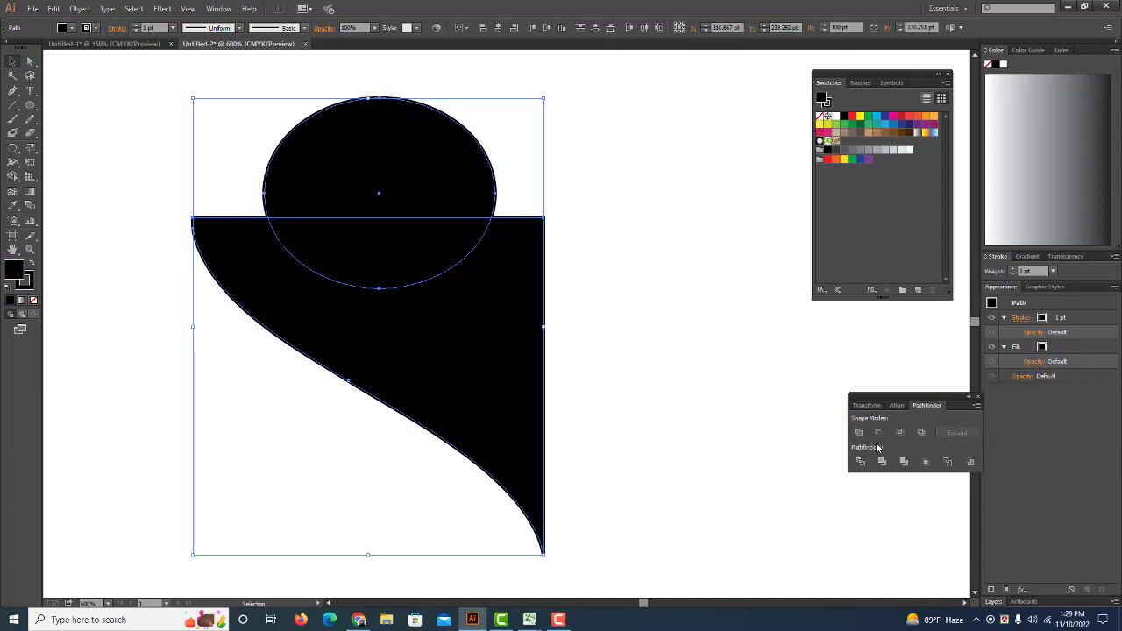
pyautogui.click(879, 433)
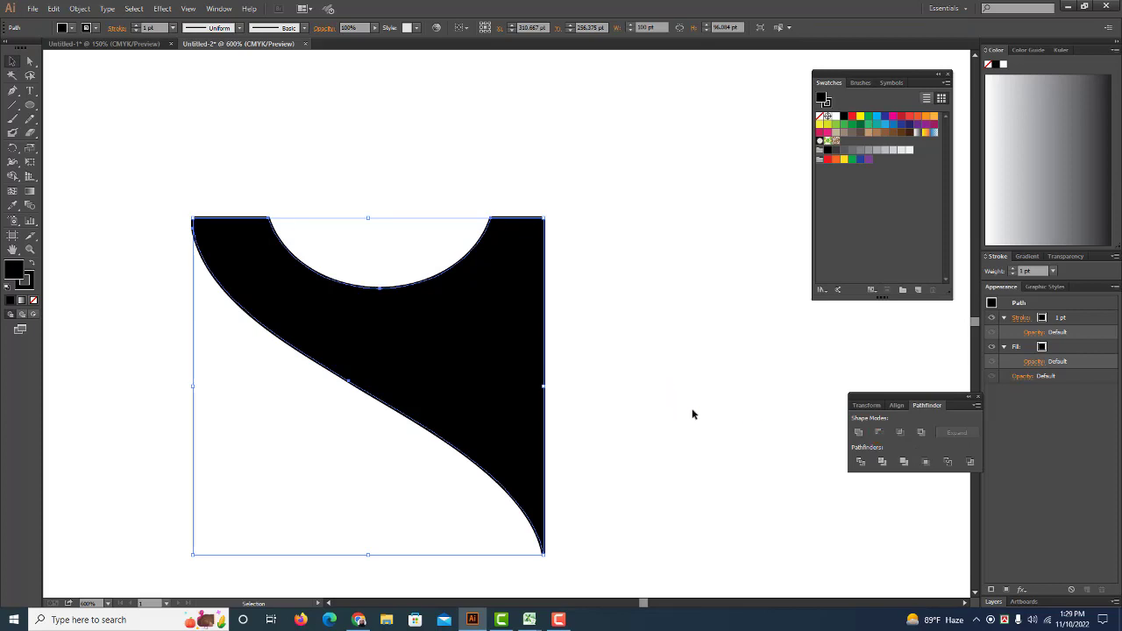
# Deselect the shape and switch to the Star tool
pyautogui.click(152, 151)
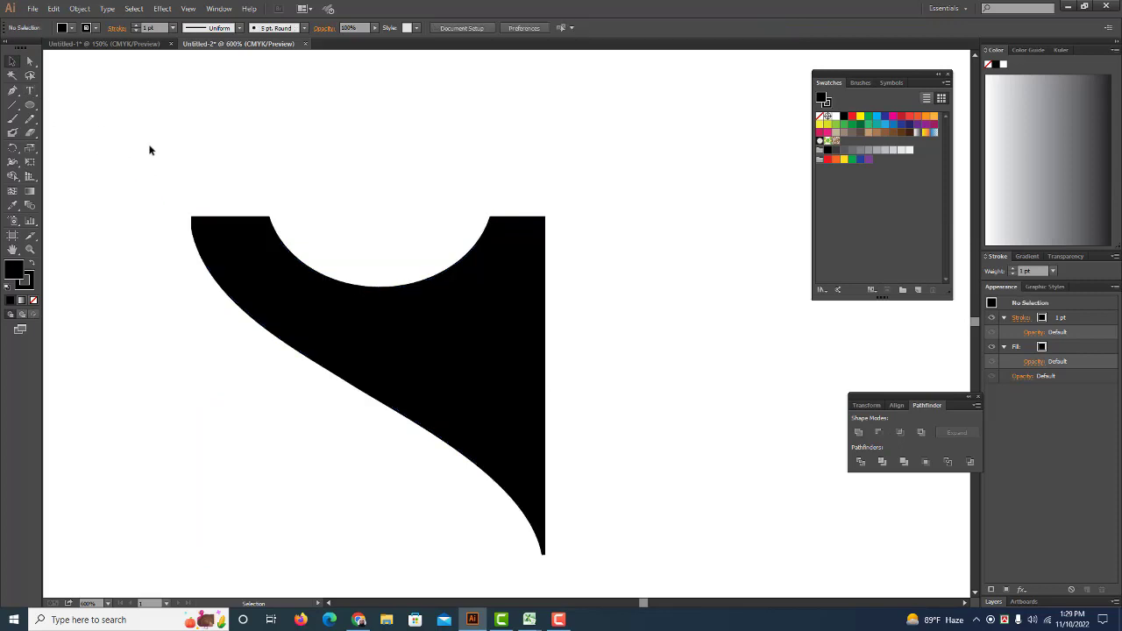
pyautogui.moveTo(29, 109); pyautogui.dragTo(81, 162)
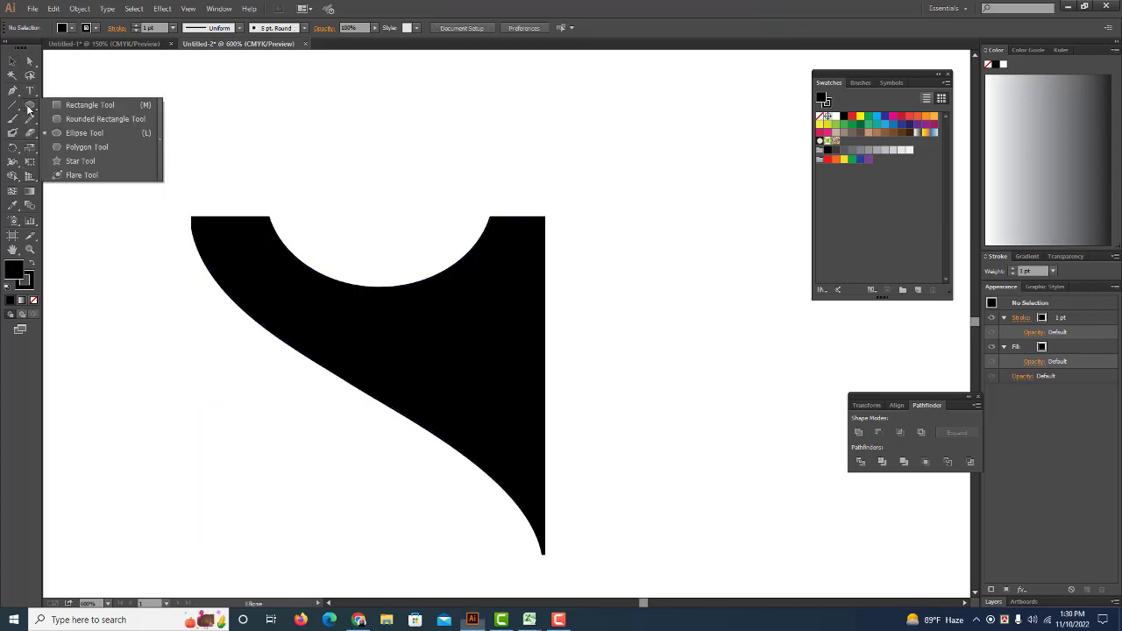
pyautogui.click(80, 162)
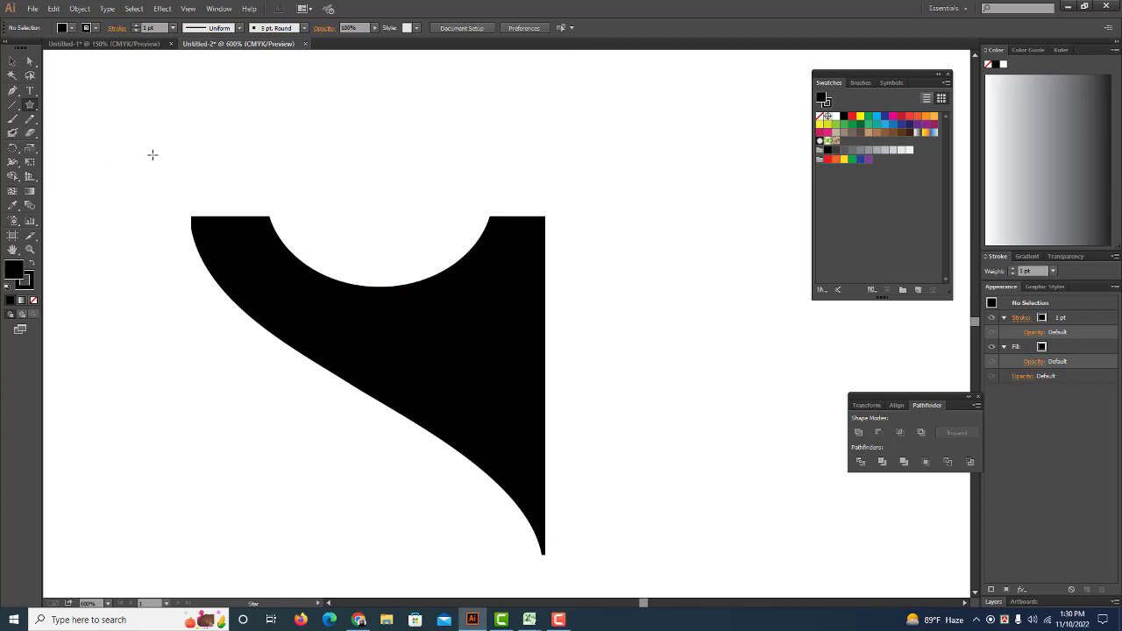
pyautogui.moveTo(29, 105)
pyautogui.mouseDown()
pyautogui.moveTo(55, 128)
pyautogui.moveTo(74, 175)
pyautogui.mouseUp()
pyautogui.click(34, 104)
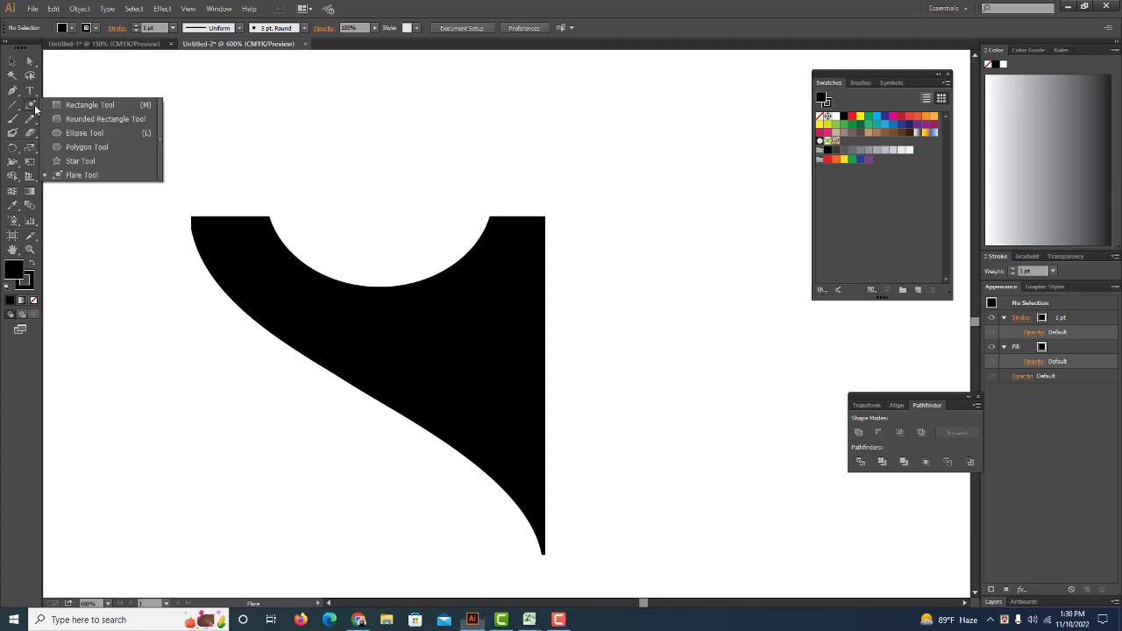
pyautogui.click(80, 161)
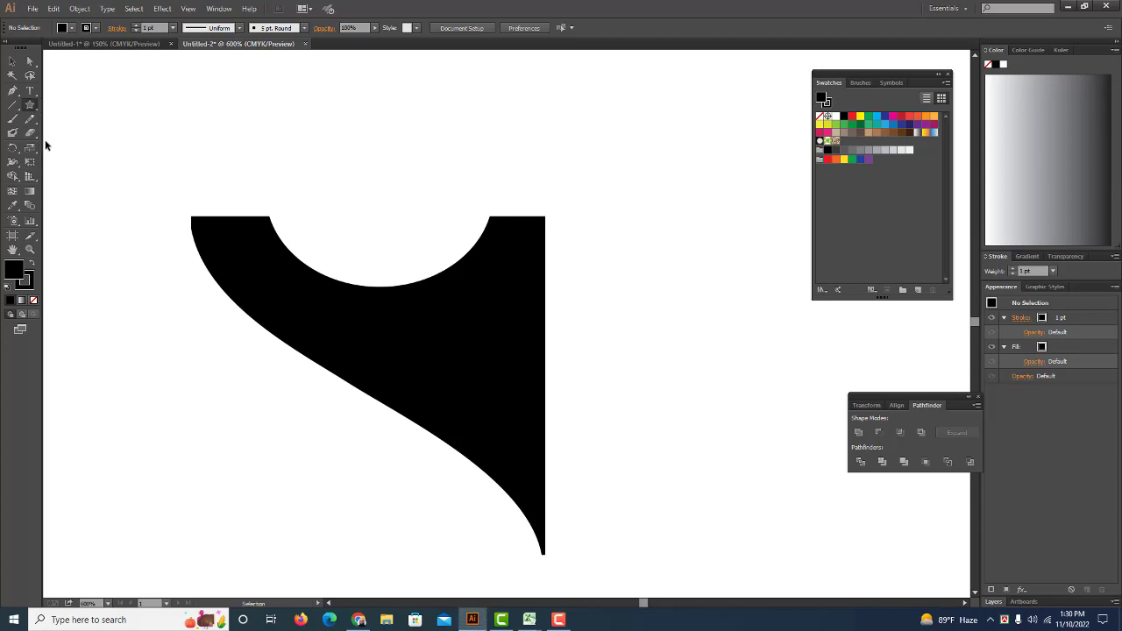
# Bring up the Star dialog with radii of 25 pt and 50 pt
pyautogui.moveTo(33, 101)
pyautogui.mouseDown()
pyautogui.moveTo(57, 133)
pyautogui.moveTo(182, 86)
pyautogui.mouseUp()
pyautogui.moveTo(151, 285); pyautogui.dragTo(163, 364)
pyautogui.moveTo(149, 283); pyautogui.dragTo(165, 366)
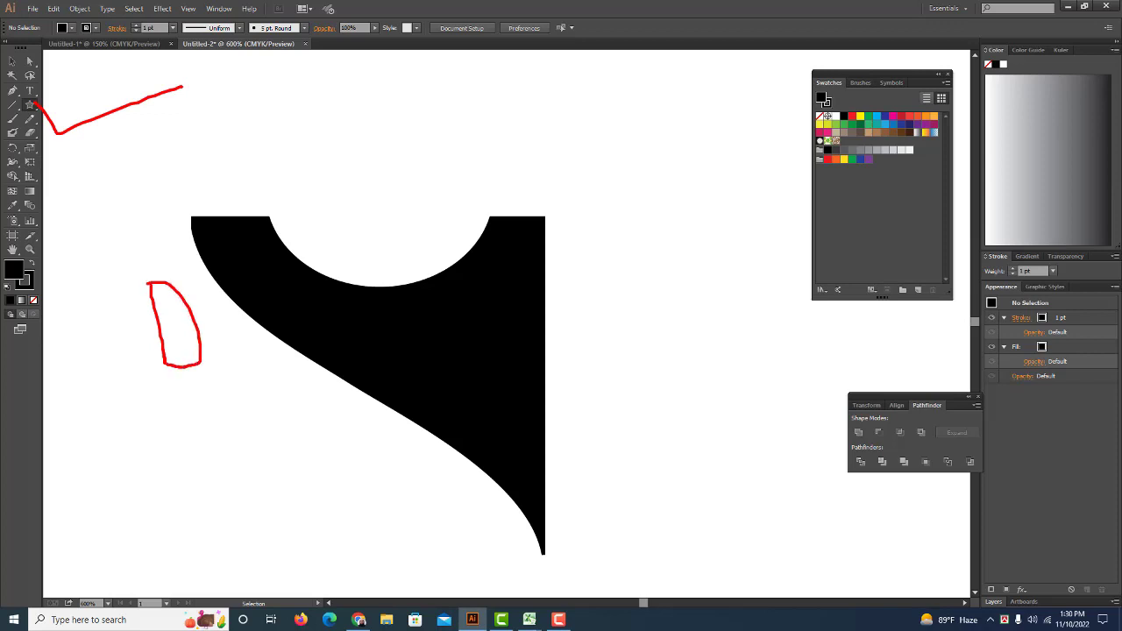
pyautogui.moveTo(203, 300)
pyautogui.mouseDown()
pyautogui.moveTo(194, 355)
pyautogui.moveTo(219, 296)
pyautogui.moveTo(240, 326)
pyautogui.mouseUp()
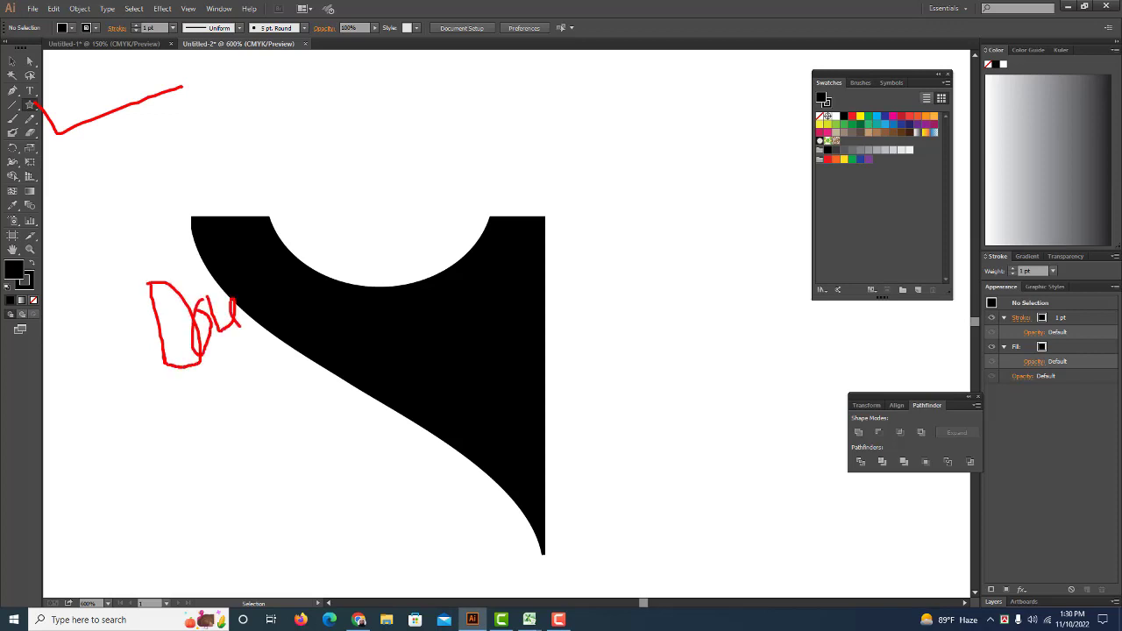
pyautogui.moveTo(241, 258); pyautogui.dragTo(265, 324)
pyautogui.moveTo(277, 249)
pyautogui.mouseDown()
pyautogui.moveTo(305, 351)
pyautogui.moveTo(329, 291)
pyautogui.moveTo(382, 324)
pyautogui.mouseUp()
pyautogui.moveTo(481, 264)
pyautogui.mouseDown()
pyautogui.moveTo(503, 260)
pyautogui.moveTo(533, 293)
pyautogui.moveTo(570, 297)
pyautogui.moveTo(593, 322)
pyautogui.mouseUp()
pyautogui.moveTo(607, 272); pyautogui.dragTo(641, 312)
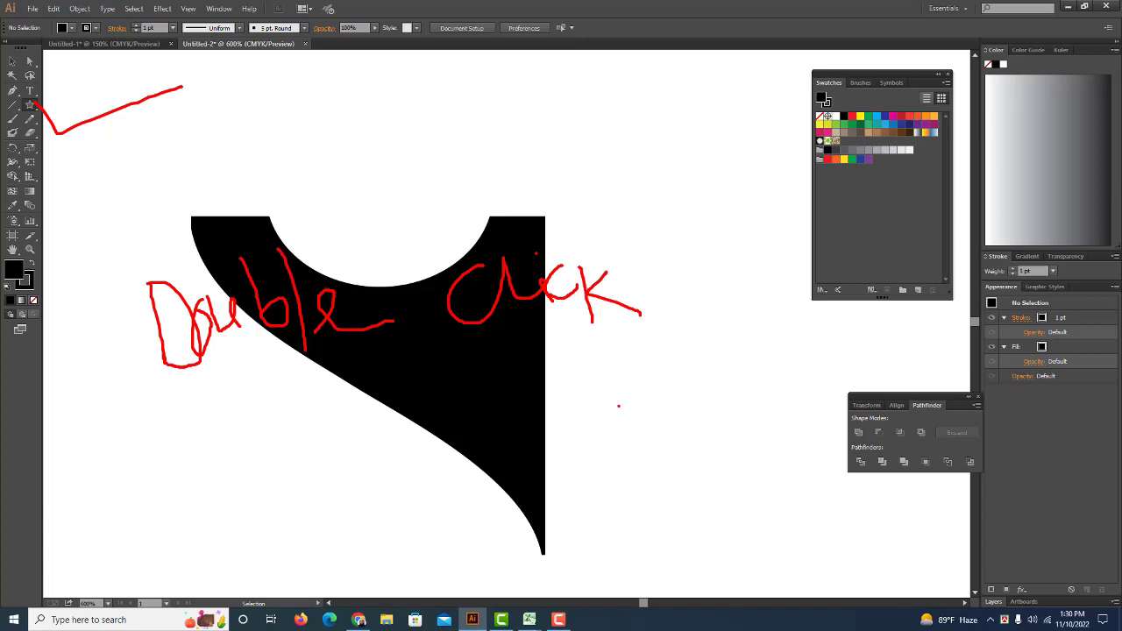
pyautogui.moveTo(619, 406)
pyautogui.mouseDown()
pyautogui.moveTo(665, 396)
pyautogui.moveTo(685, 563)
pyautogui.mouseUp()
pyautogui.moveTo(628, 523); pyautogui.dragTo(682, 552)
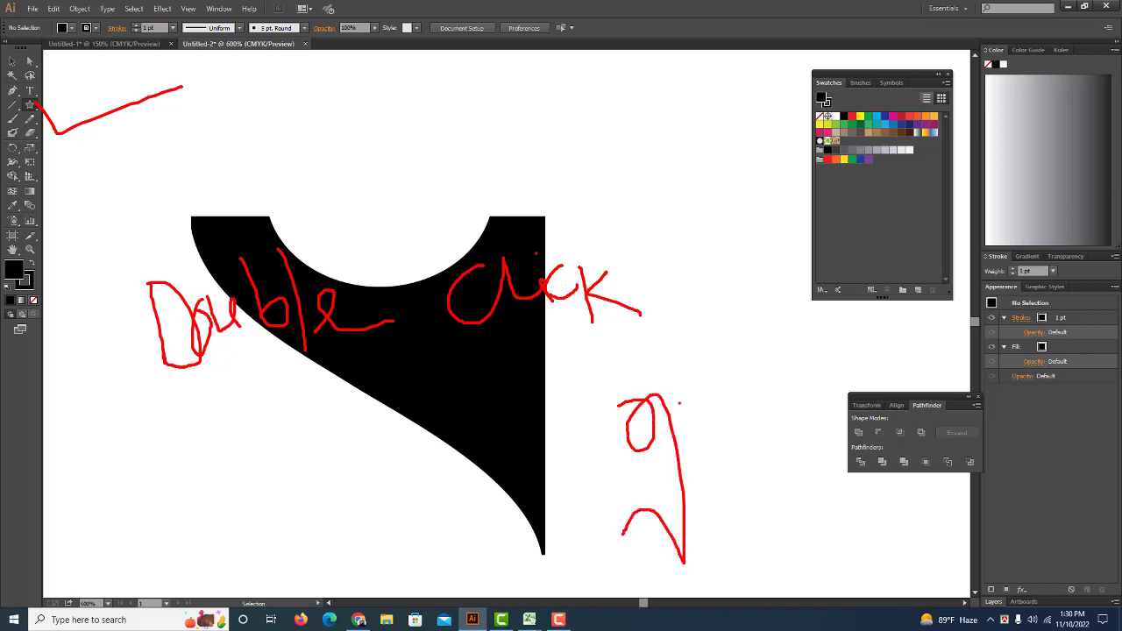
pyautogui.moveTo(679, 405)
pyautogui.mouseDown()
pyautogui.moveTo(699, 393)
pyautogui.moveTo(707, 410)
pyautogui.moveTo(725, 374)
pyautogui.moveTo(733, 405)
pyautogui.moveTo(758, 388)
pyautogui.moveTo(771, 419)
pyautogui.moveTo(798, 379)
pyautogui.moveTo(772, 354)
pyautogui.mouseUp()
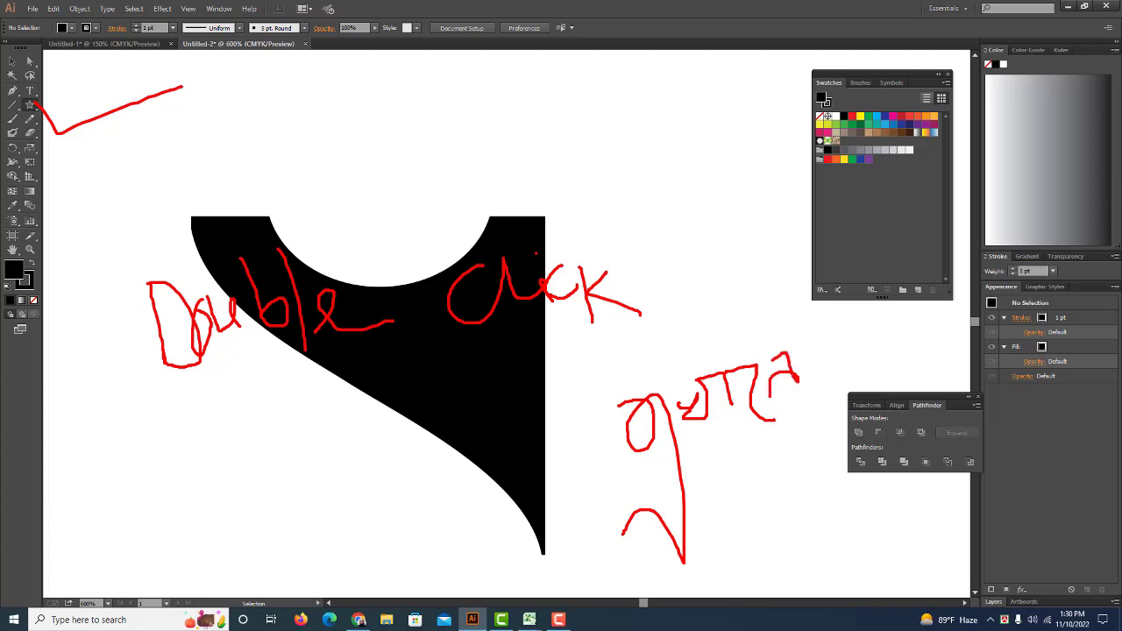
pyautogui.click(657, 348)
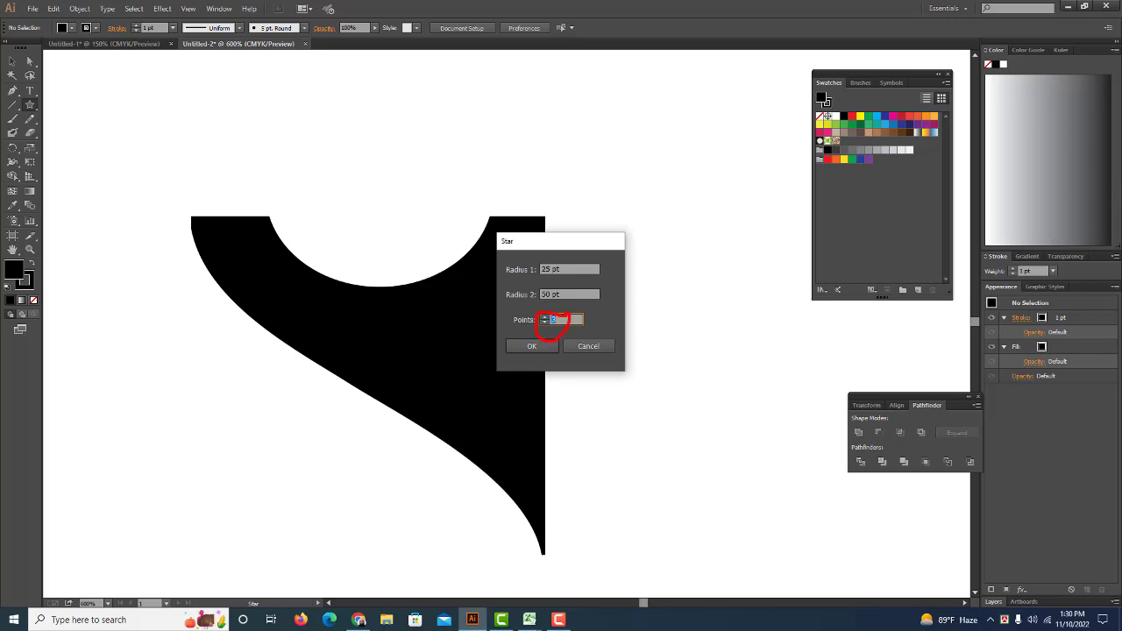
# Create a 3-point star as a black triangle
pyautogui.click(539, 348)
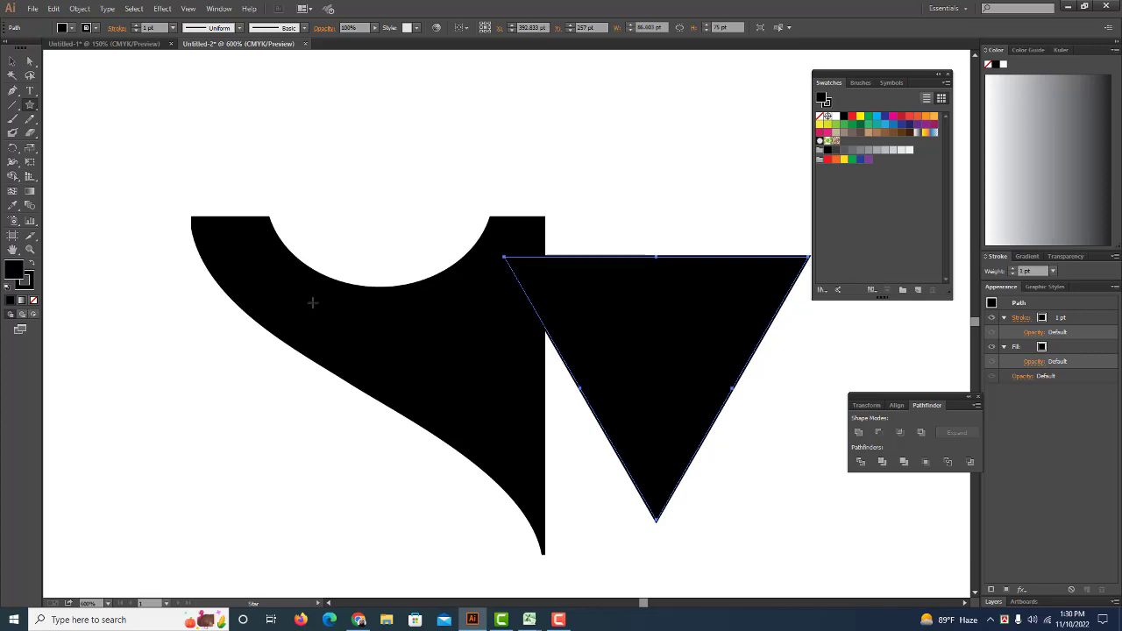
pyautogui.press('v')
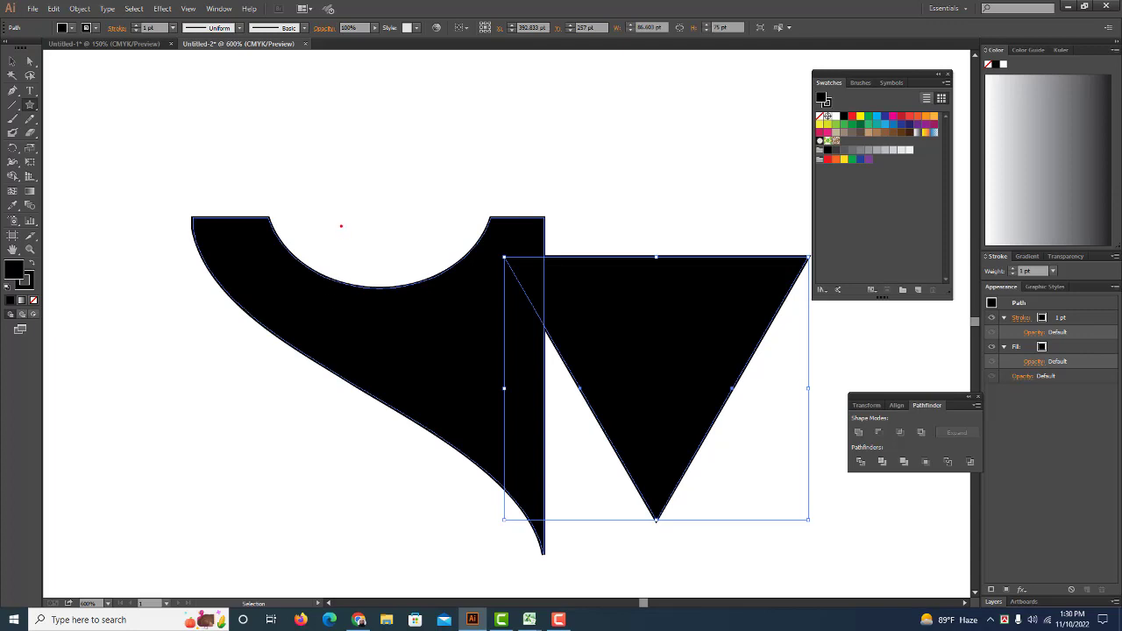
pyautogui.moveTo(363, 172)
pyautogui.mouseDown()
pyautogui.moveTo(393, 170)
pyautogui.moveTo(430, 203)
pyautogui.moveTo(426, 157)
pyautogui.moveTo(465, 179)
pyautogui.moveTo(496, 149)
pyautogui.moveTo(505, 195)
pyautogui.moveTo(558, 155)
pyautogui.moveTo(591, 189)
pyautogui.mouseUp()
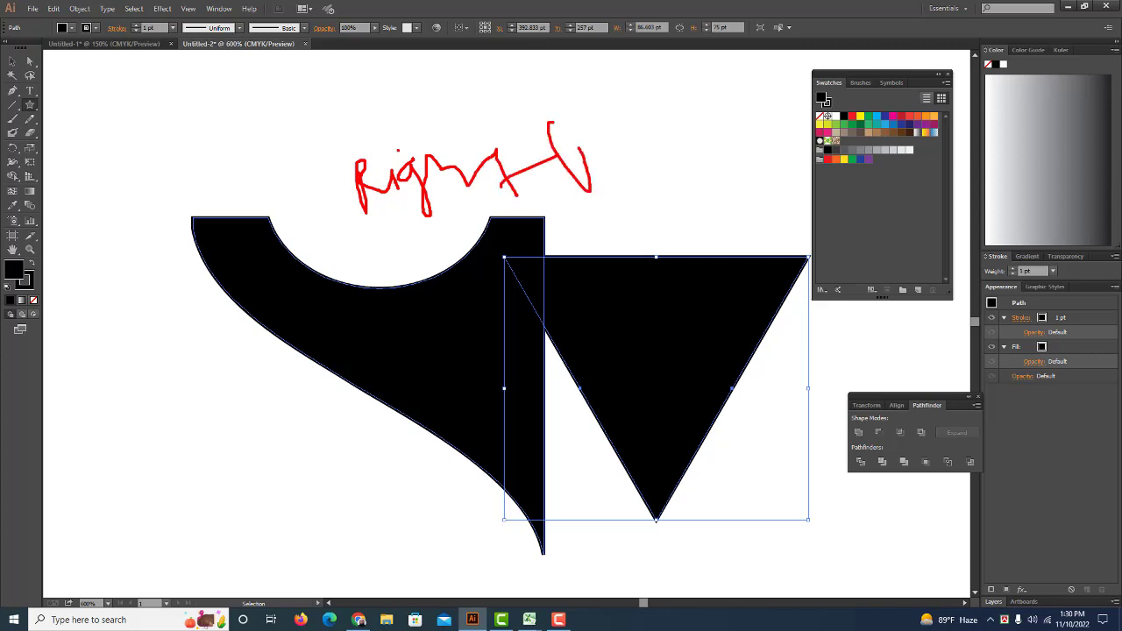
pyautogui.moveTo(555, 122)
pyautogui.mouseDown()
pyautogui.moveTo(596, 176)
pyautogui.moveTo(606, 145)
pyautogui.moveTo(624, 167)
pyautogui.mouseUp()
pyautogui.moveTo(647, 123)
pyautogui.mouseDown()
pyautogui.moveTo(657, 164)
pyautogui.moveTo(666, 131)
pyautogui.moveTo(665, 167)
pyautogui.moveTo(689, 132)
pyautogui.moveTo(719, 140)
pyautogui.mouseUp()
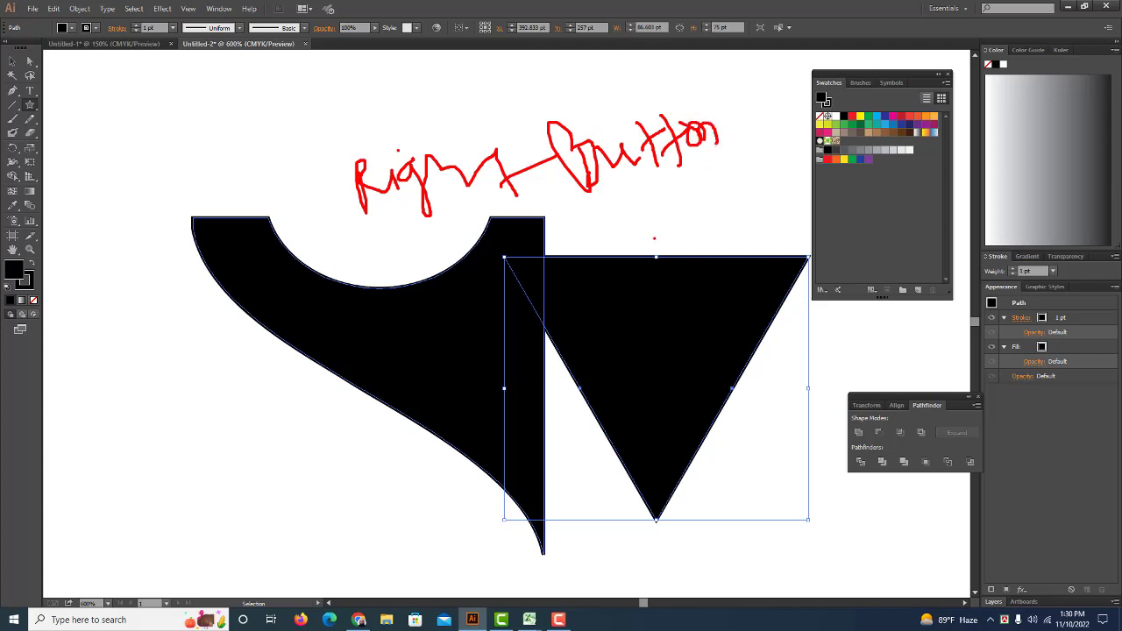
pyautogui.press('Escape')
# Rotate the triangle 180° and move it up and to the left
pyautogui.rightClick(625, 295)
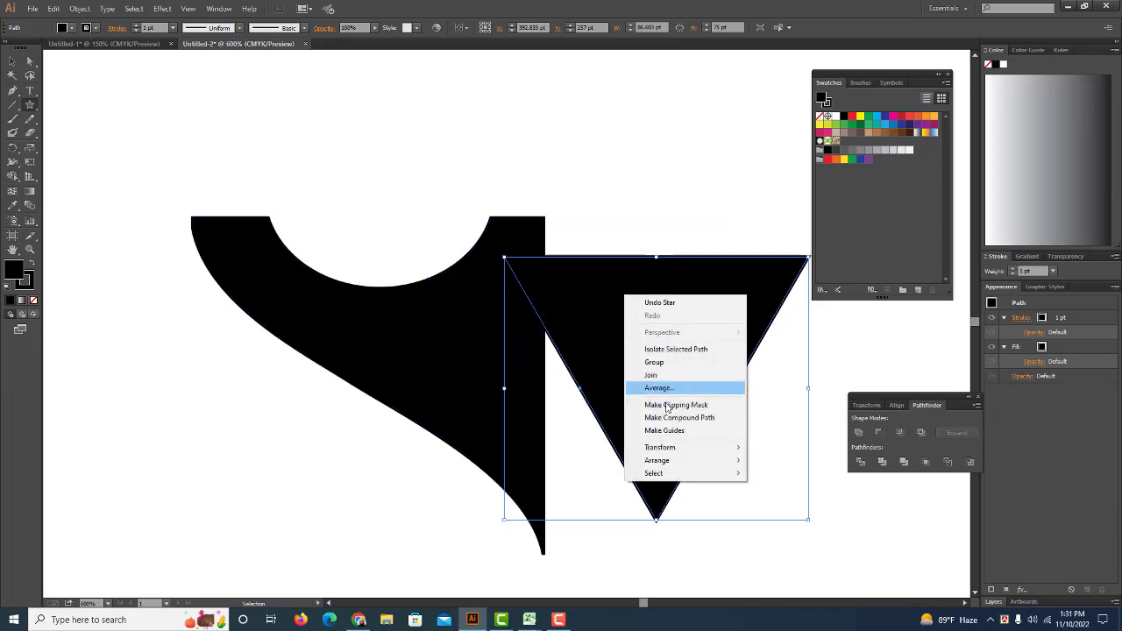
pyautogui.moveTo(660, 447)
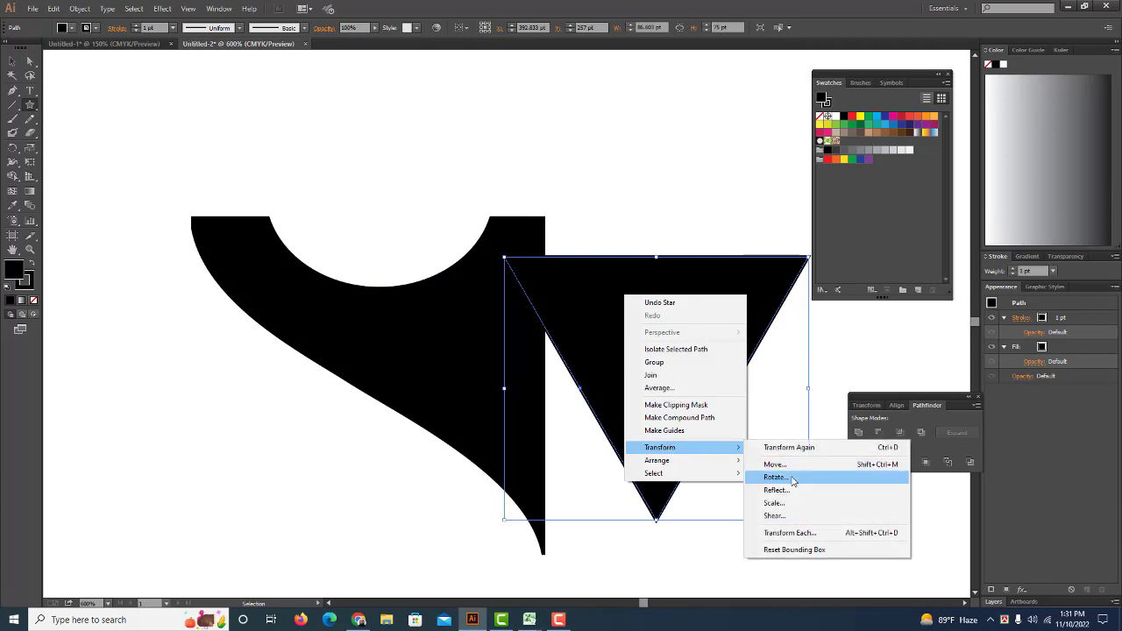
pyautogui.moveTo(792, 482); pyautogui.dragTo(830, 471)
pyautogui.click(800, 478)
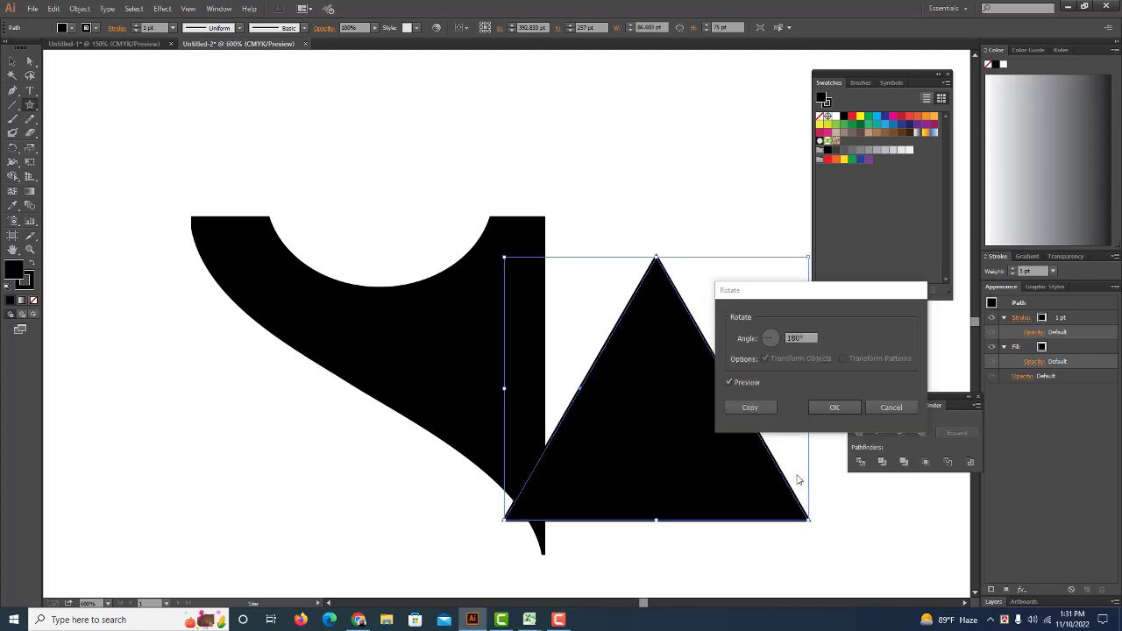
pyautogui.click(832, 408)
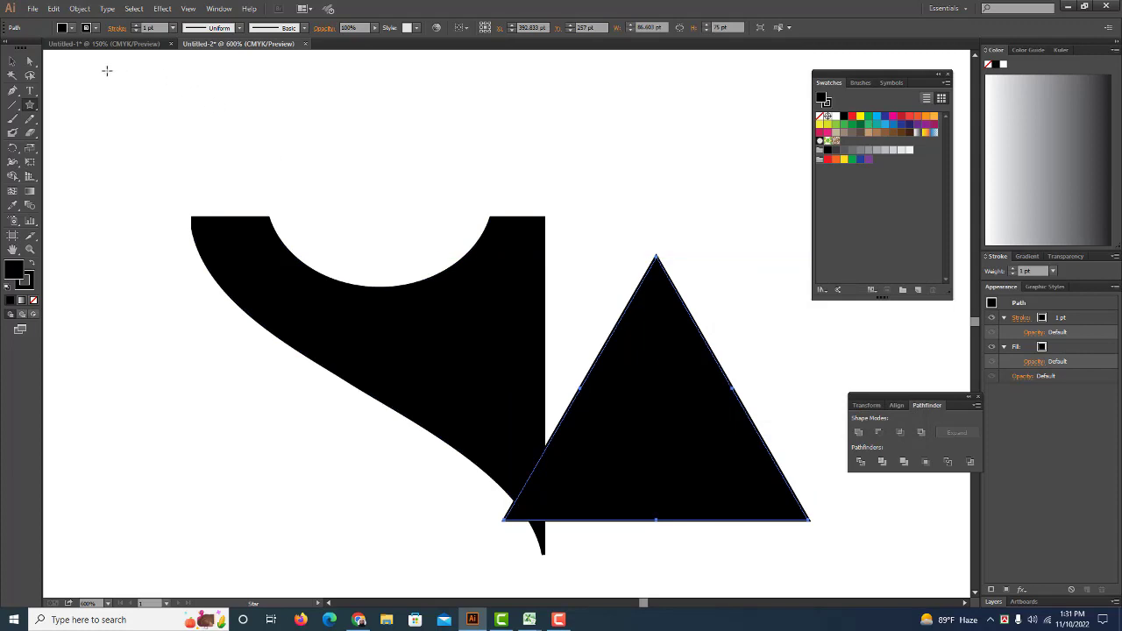
pyautogui.press('v')
pyautogui.moveTo(641, 353); pyautogui.dragTo(605, 259)
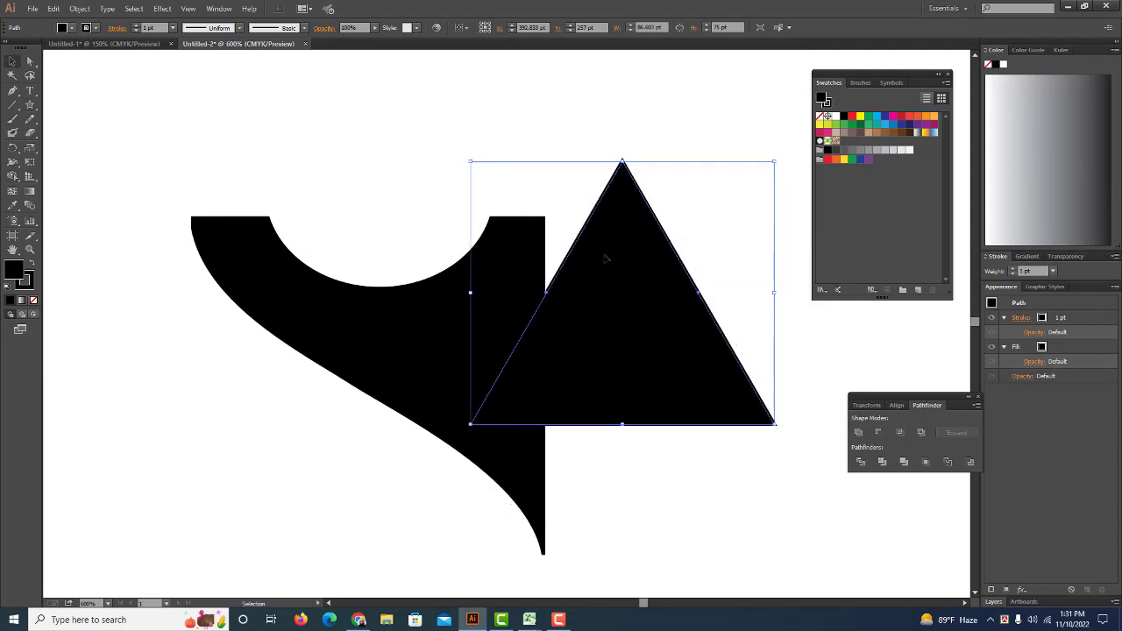
# Rotate the triangle another 180° to point downward, shrink it and move it right
pyautogui.rightClick(605, 259)
pyautogui.moveTo(639, 409)
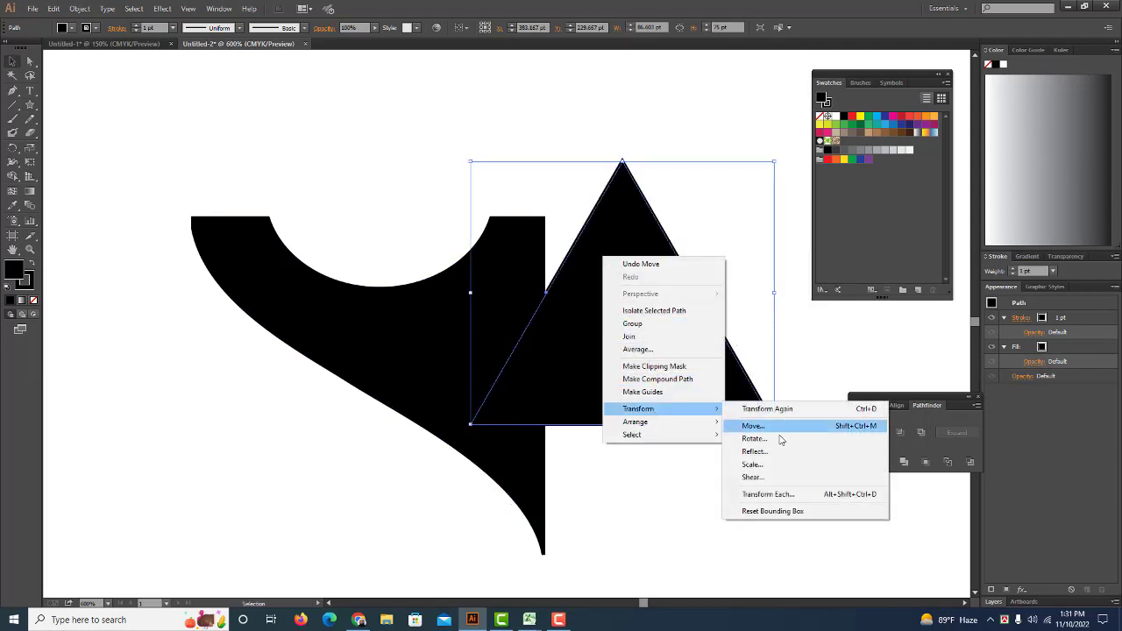
pyautogui.click(780, 439)
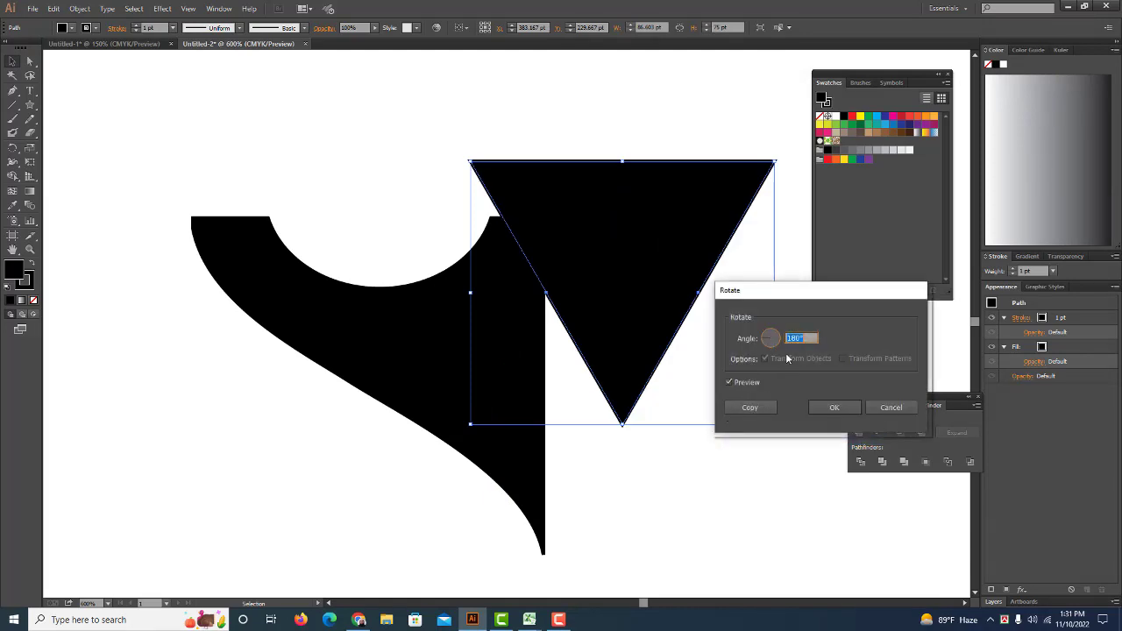
pyautogui.click(829, 407)
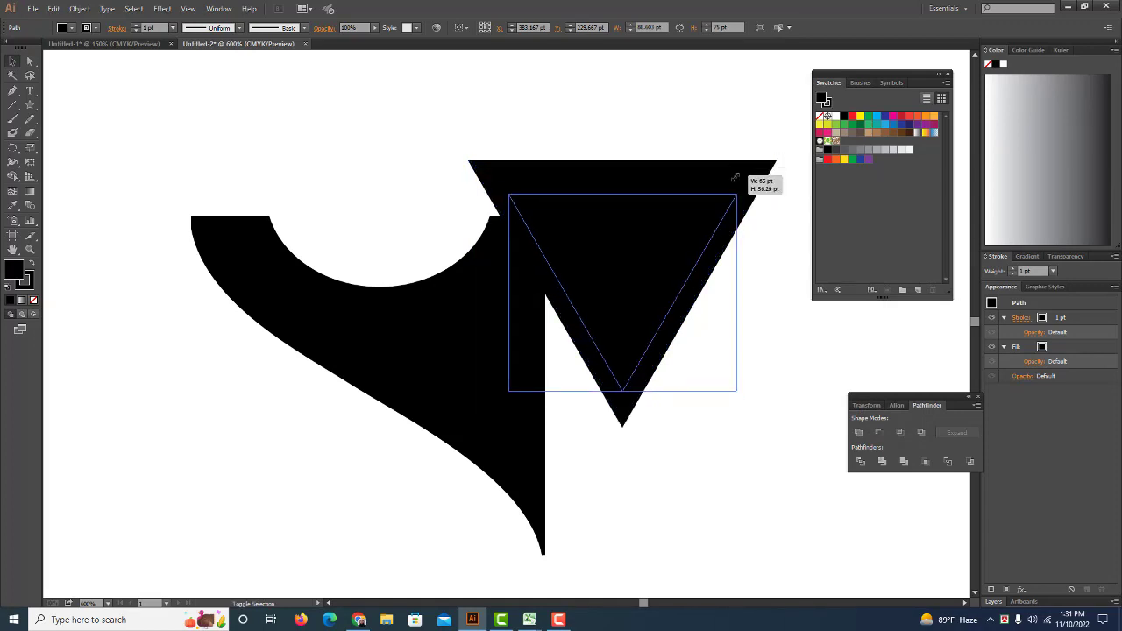
pyautogui.moveTo(776, 163); pyautogui.dragTo(723, 205)
pyautogui.moveTo(643, 250); pyautogui.dragTo(691, 208)
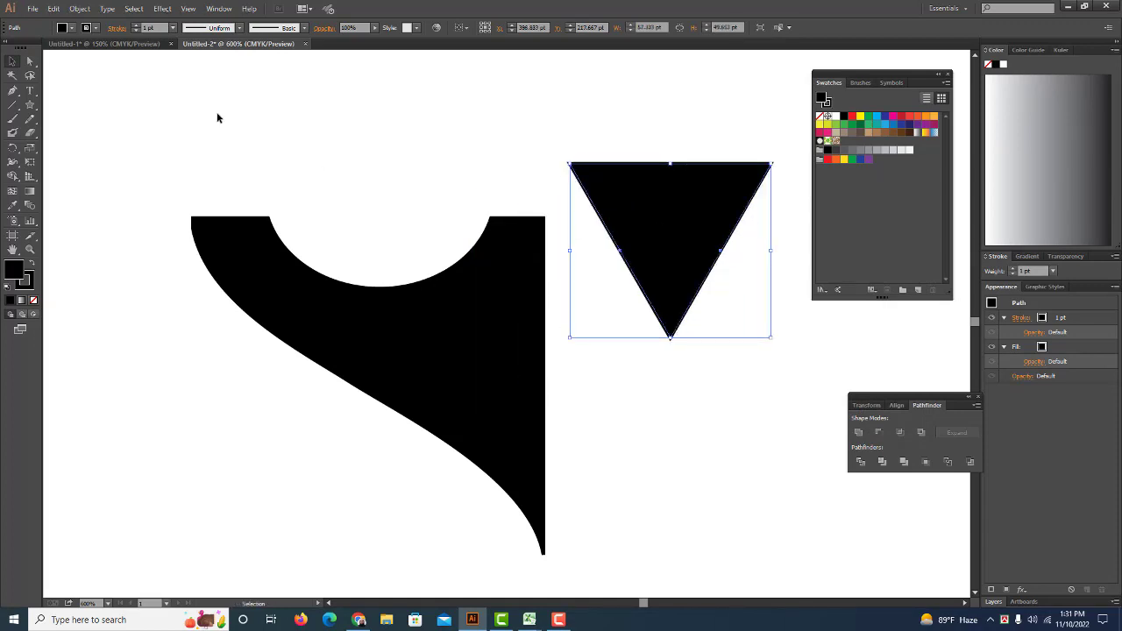
# Warp the triangle with a horizontal Arc envelope at 10% bend
pyautogui.click(84, 10)
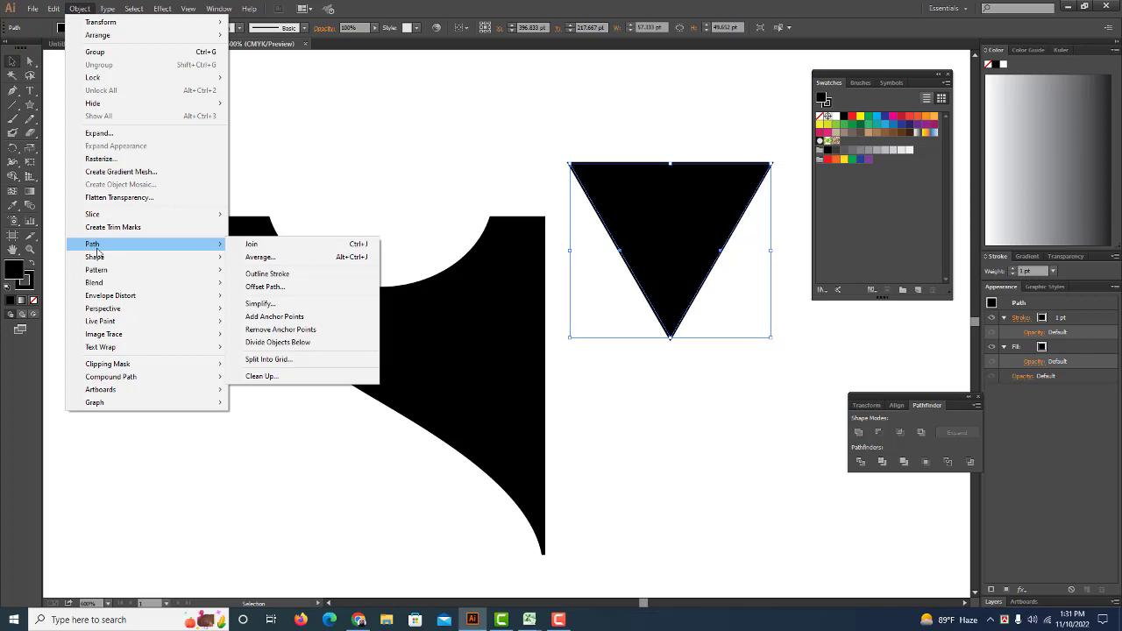
pyautogui.moveTo(110, 295)
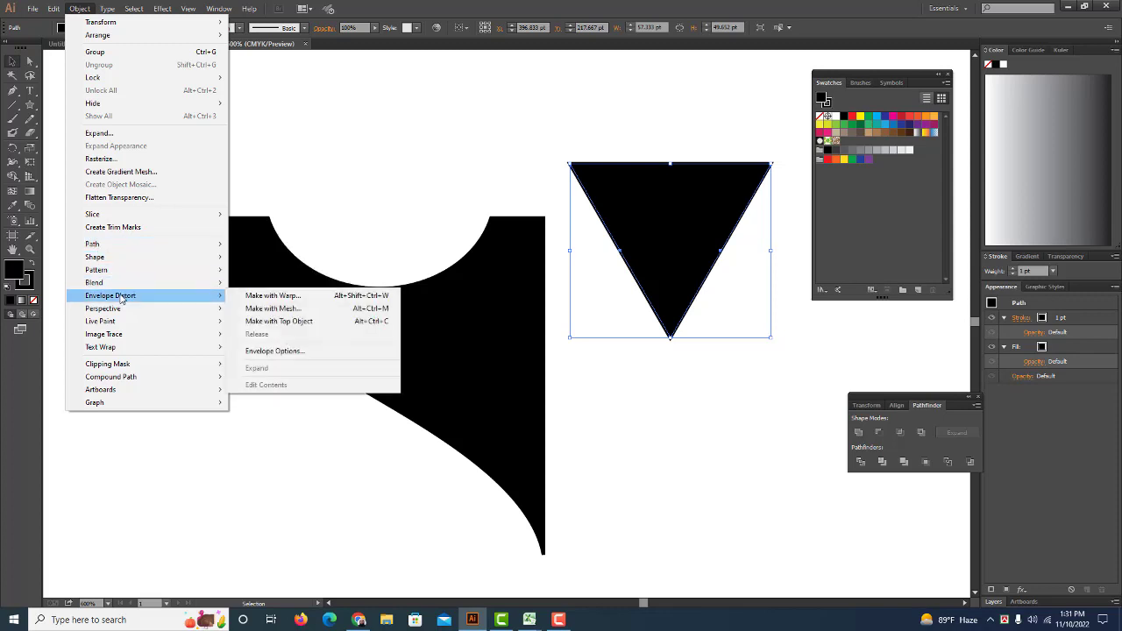
pyautogui.click(263, 298)
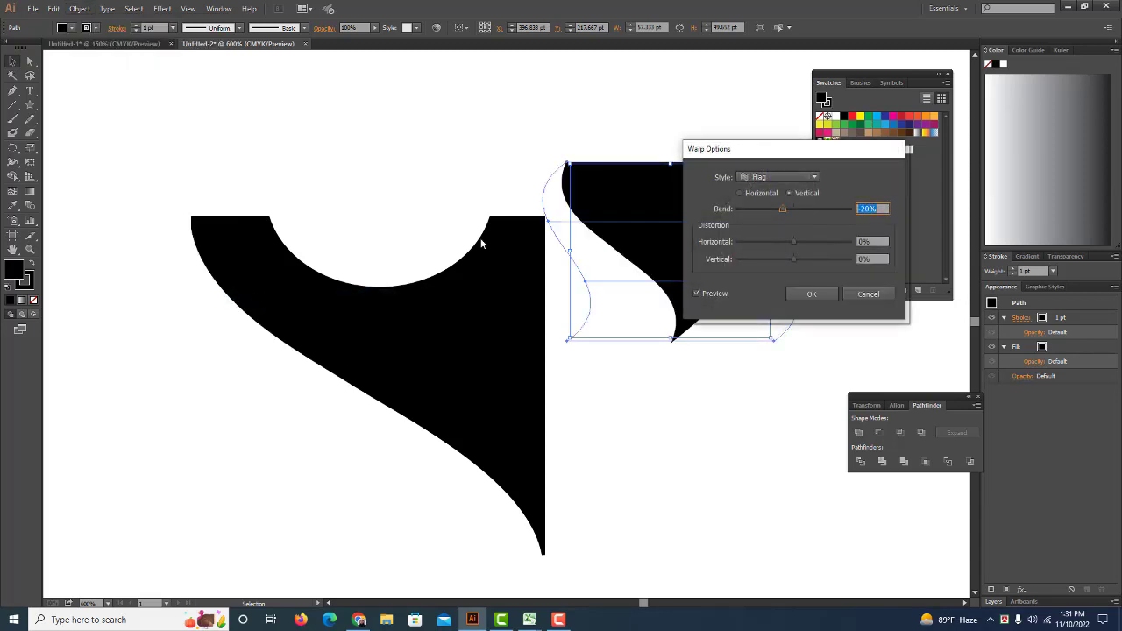
pyautogui.click(759, 175)
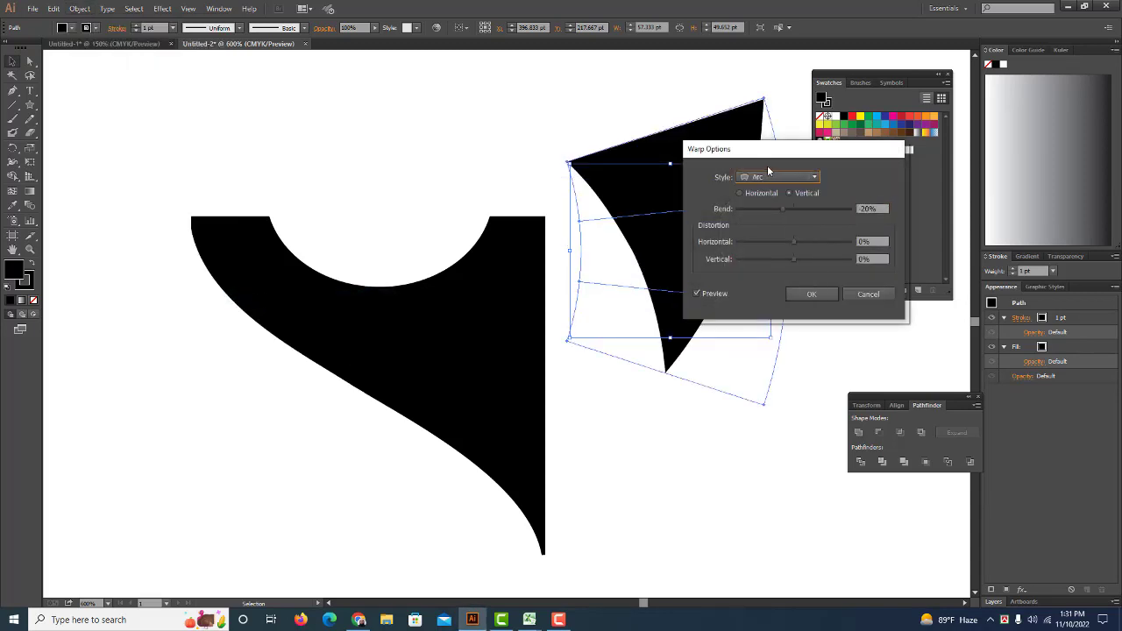
pyautogui.moveTo(767, 165); pyautogui.dragTo(754, 168)
pyautogui.moveTo(639, 172); pyautogui.dragTo(368, 175)
pyautogui.click(348, 214)
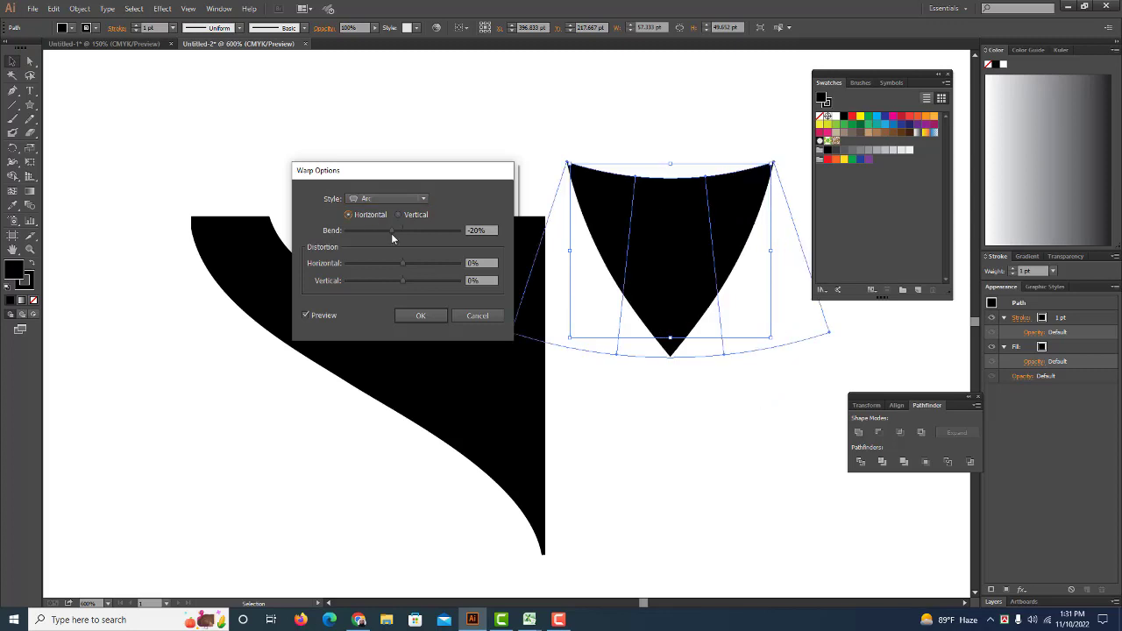
pyautogui.doubleClick(491, 230)
pyautogui.write('10')
pyautogui.moveTo(403, 340); pyautogui.dragTo(430, 331)
pyautogui.click(425, 316)
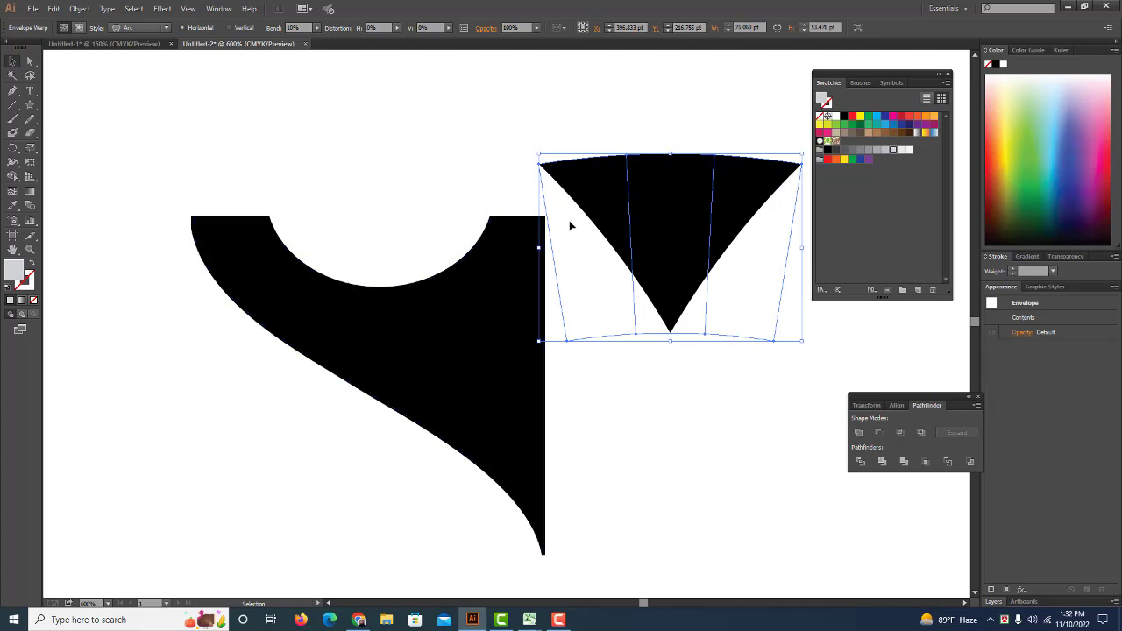
# Rotate the warped triangle 180°, expand it, and place it at the arm's upper-left end
pyautogui.rightClick(585, 191)
pyautogui.moveTo(621, 261)
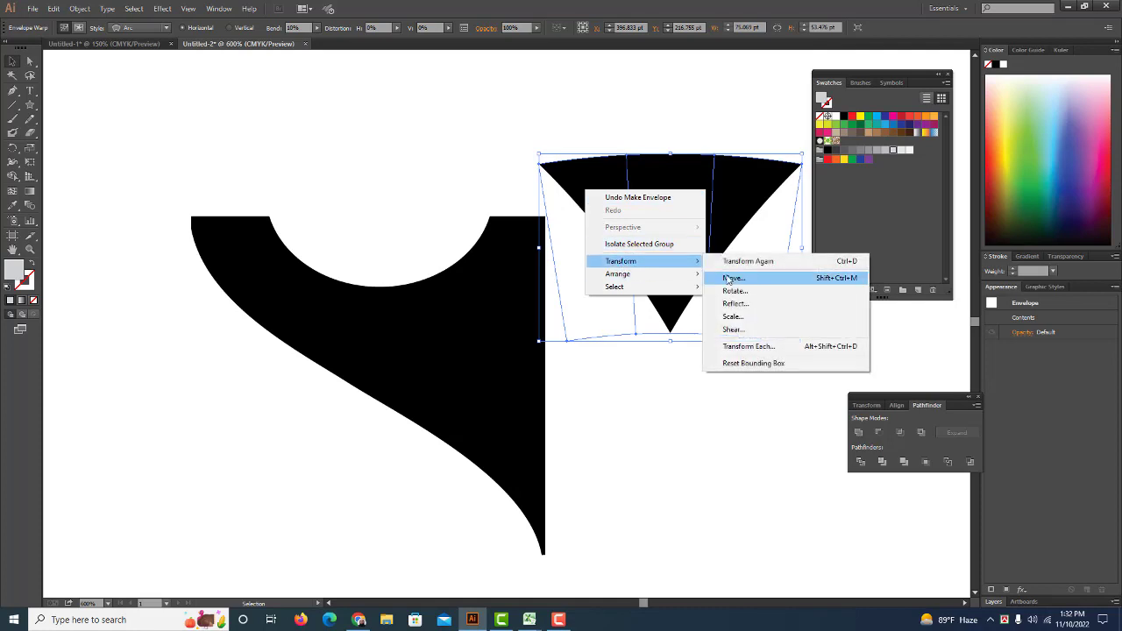
pyautogui.click(737, 292)
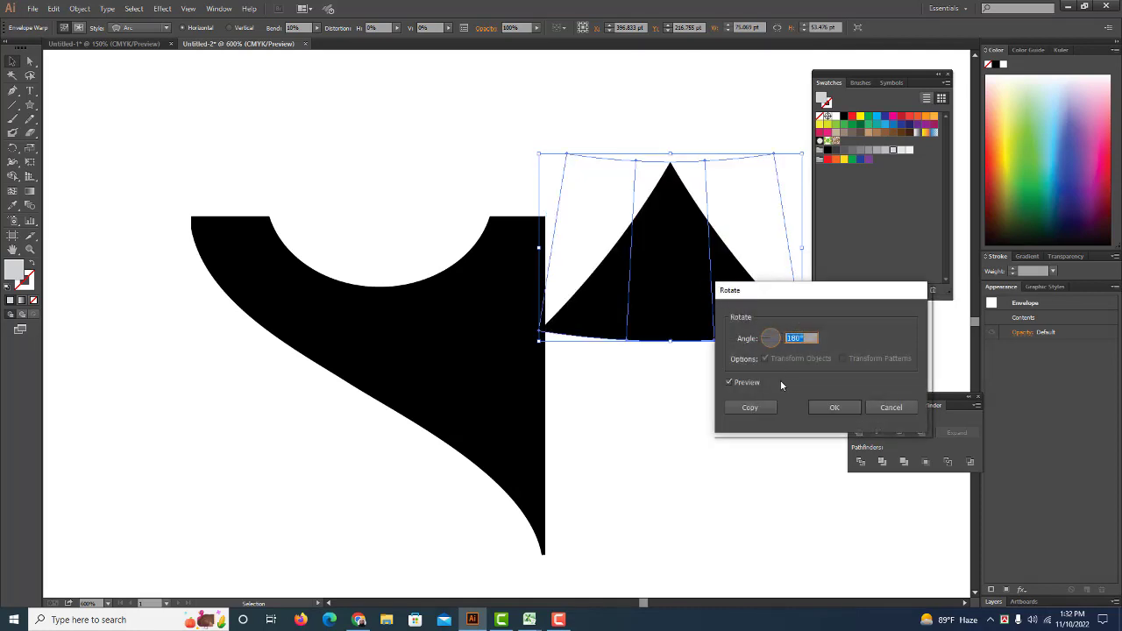
pyautogui.click(834, 408)
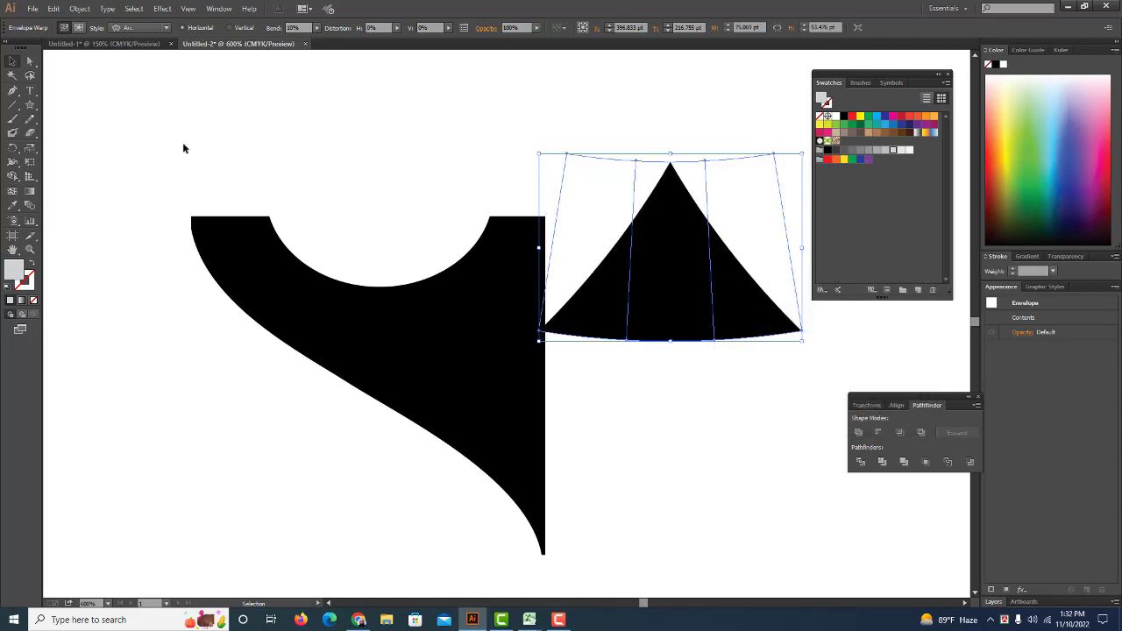
pyautogui.click(79, 8)
pyautogui.click(83, 134)
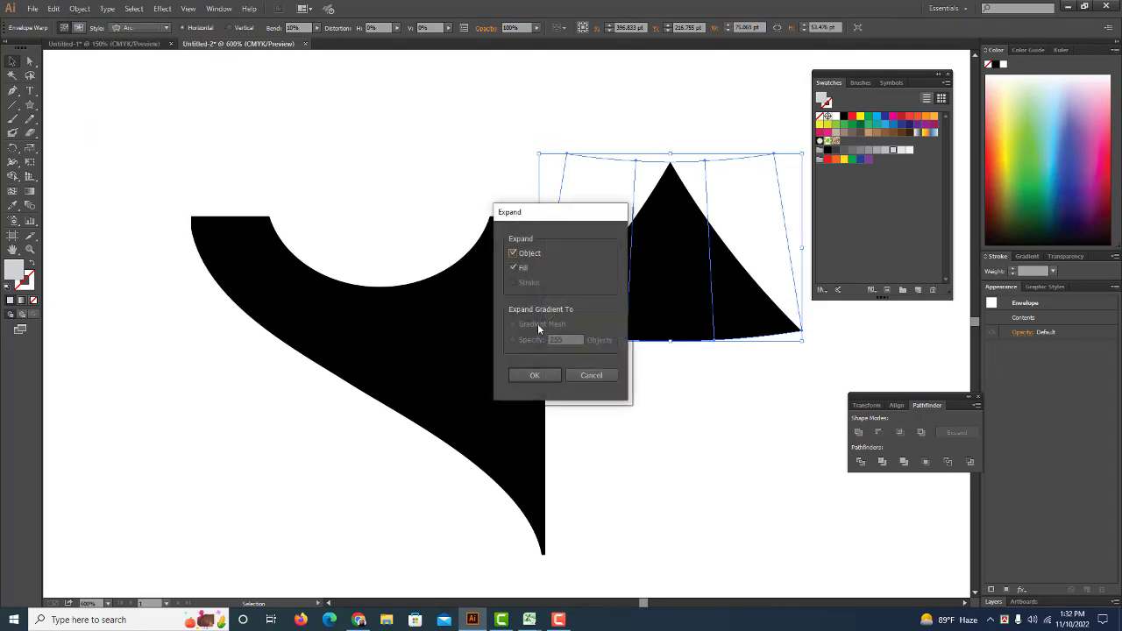
pyautogui.click(536, 374)
pyautogui.moveTo(659, 282)
pyautogui.mouseDown()
pyautogui.moveTo(235, 210)
pyautogui.moveTo(230, 193)
pyautogui.moveTo(249, 205)
pyautogui.mouseUp()
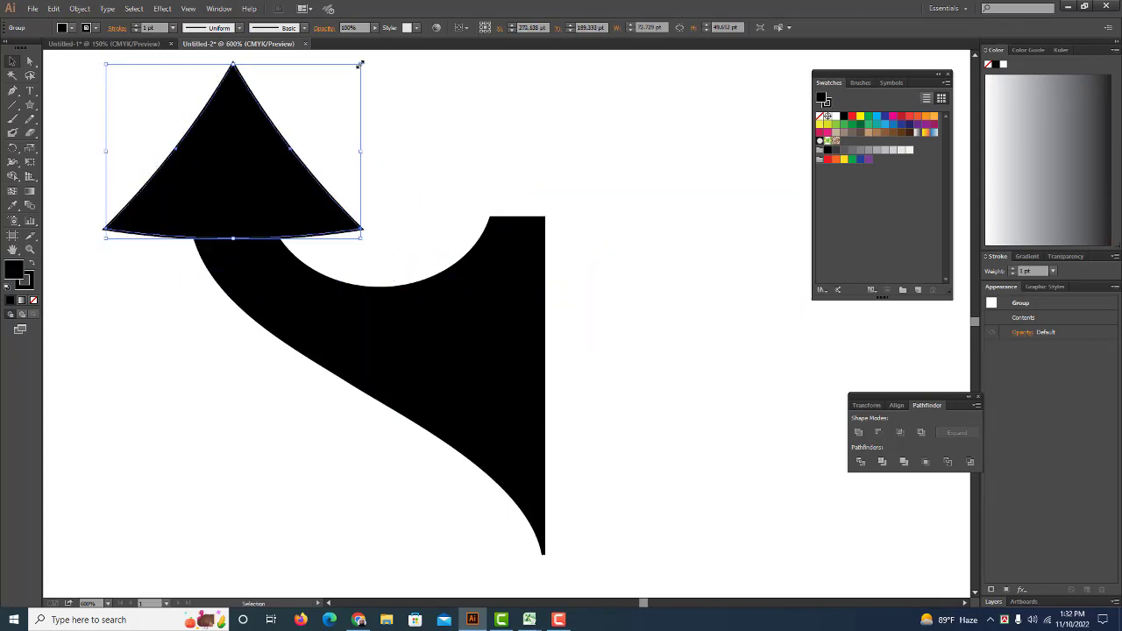
# Shrink the arrowhead slightly and move it down onto the curved arm's tip
pyautogui.moveTo(360, 64); pyautogui.dragTo(334, 84)
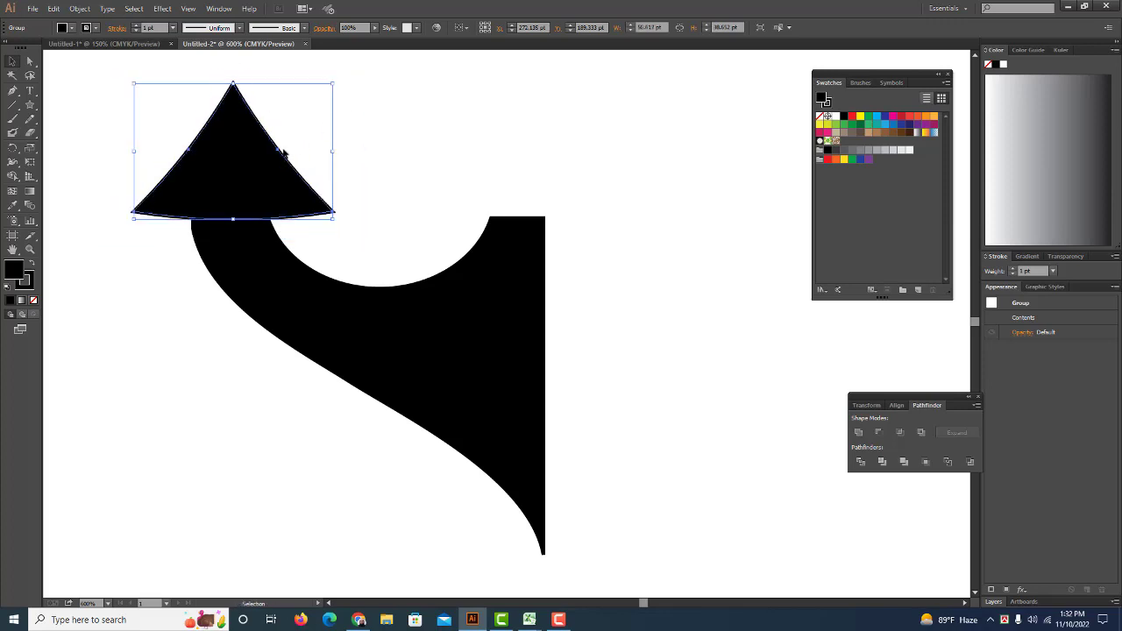
pyautogui.moveTo(259, 167); pyautogui.dragTo(256, 167)
pyautogui.moveTo(331, 85); pyautogui.dragTo(312, 99)
pyautogui.moveTo(270, 167); pyautogui.dragTo(269, 182)
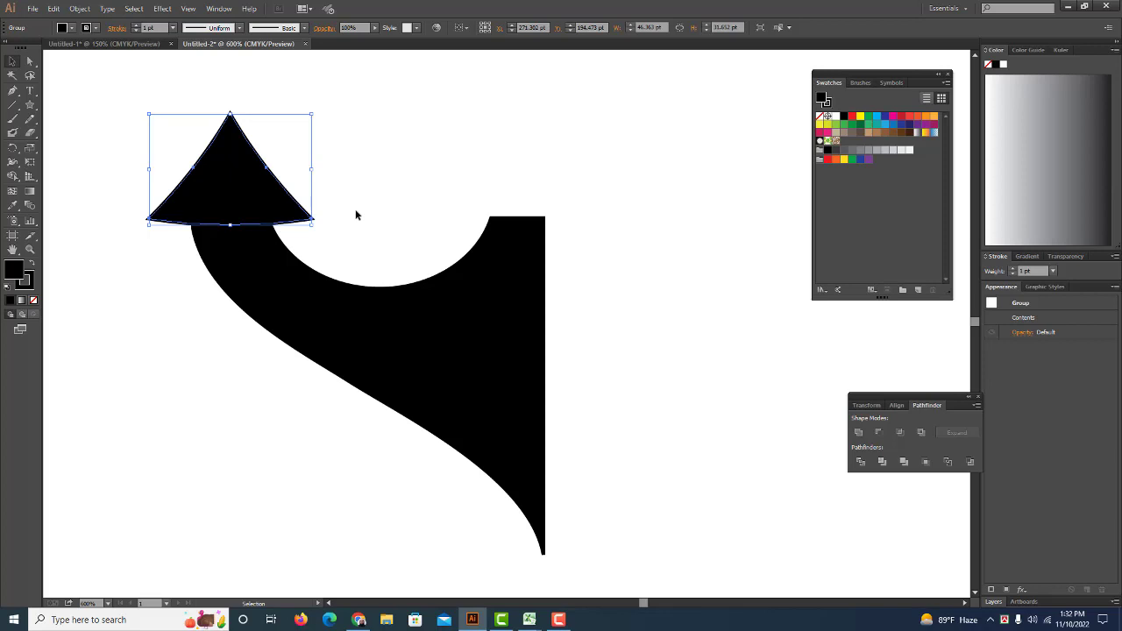
# Tilt the arrowhead about 5° using the Transform panel's Rotate field
pyautogui.click(355, 215)
pyautogui.click(229, 175)
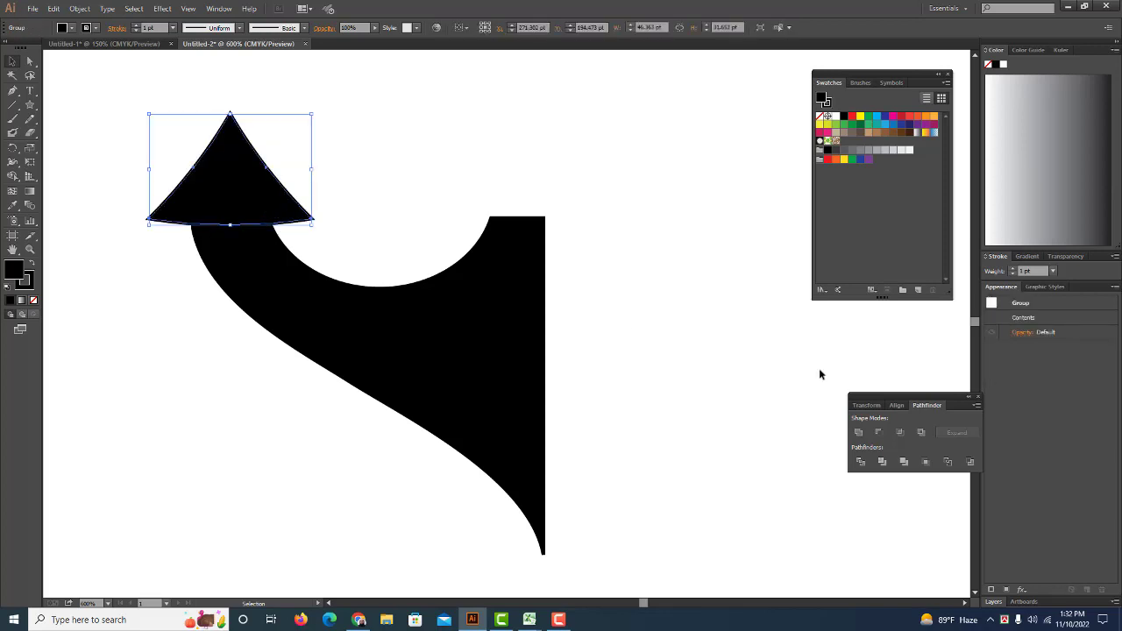
pyautogui.click(867, 405)
pyautogui.click(887, 449)
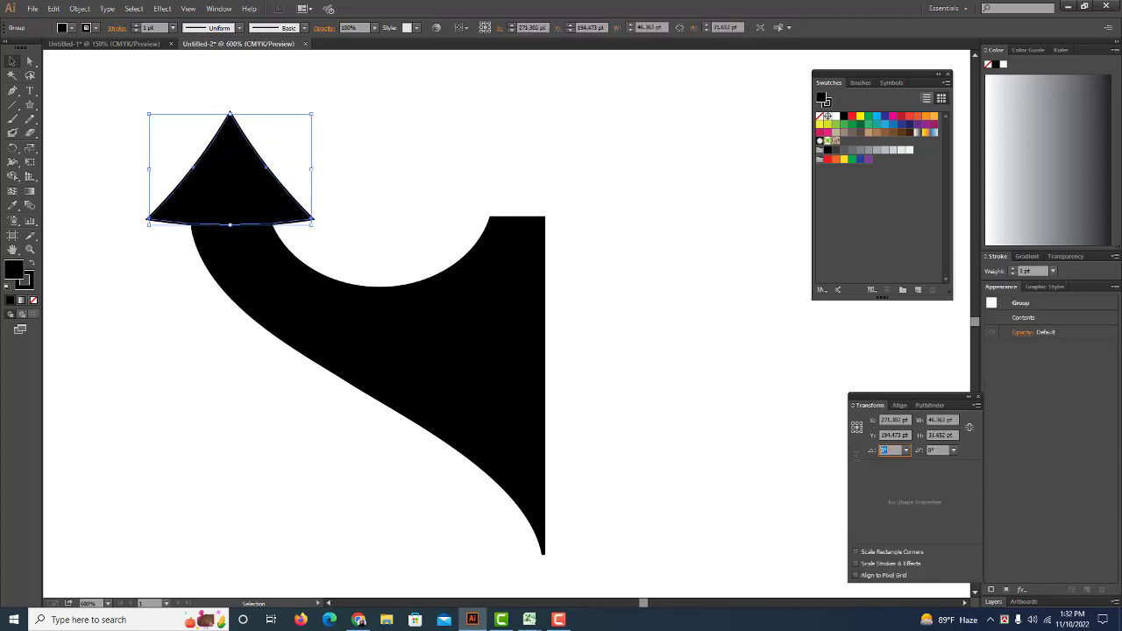
pyautogui.write('6')
pyautogui.moveTo(858, 370)
pyautogui.mouseDown()
pyautogui.moveTo(875, 403)
pyautogui.moveTo(905, 377)
pyautogui.mouseUp()
pyautogui.moveTo(784, 477); pyautogui.dragTo(816, 526)
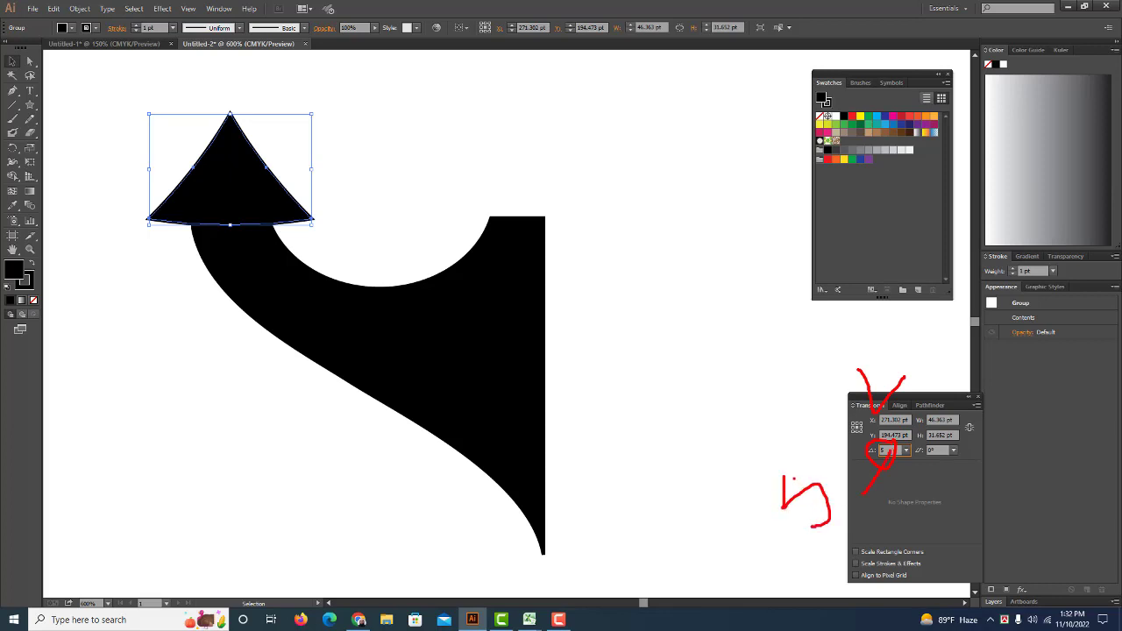
pyautogui.moveTo(780, 477); pyautogui.dragTo(839, 472)
pyautogui.press('Return')
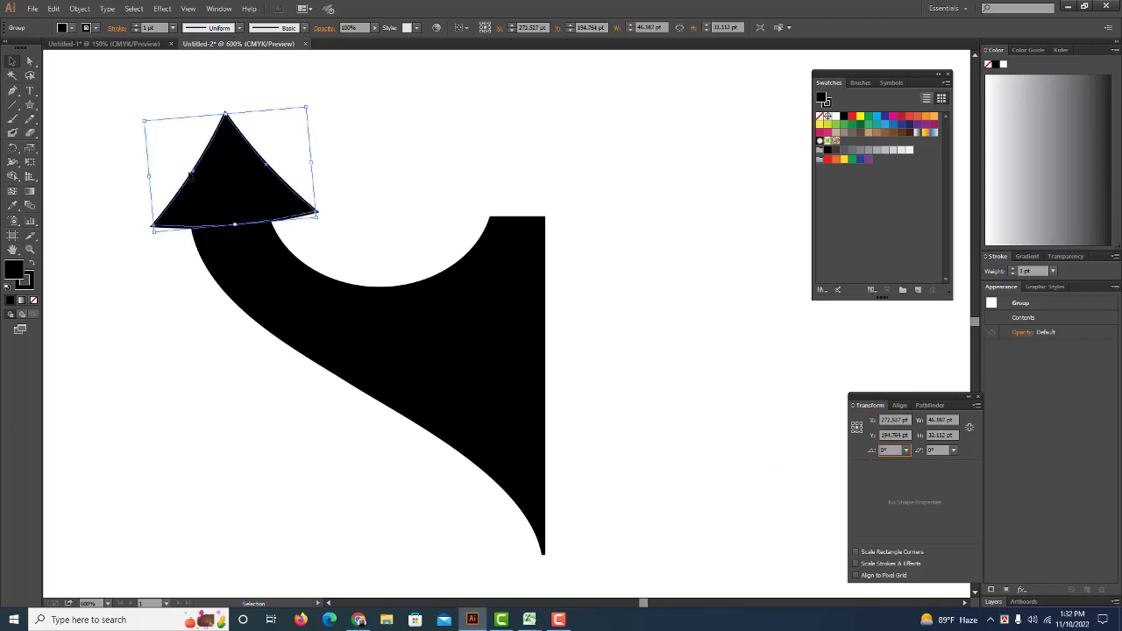
pyautogui.click(363, 225)
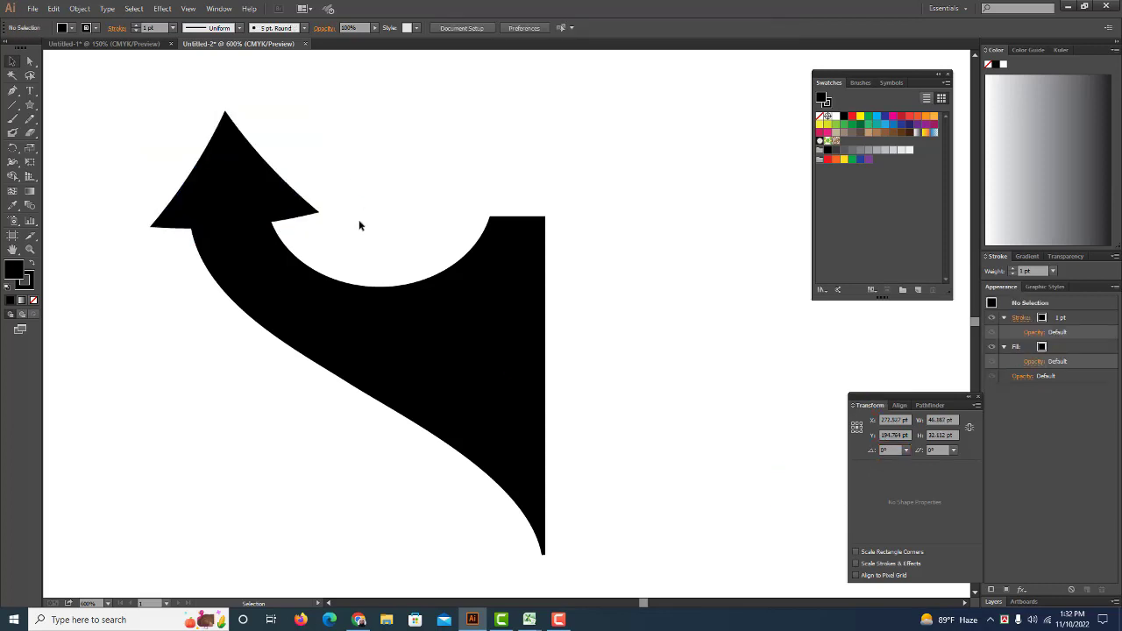
# Unite the curved arm and the arrowhead into one path with Pathfinder
pyautogui.click(285, 298)
pyautogui.keyDown('shift'); pyautogui.click(239, 191); pyautogui.keyUp('shift')
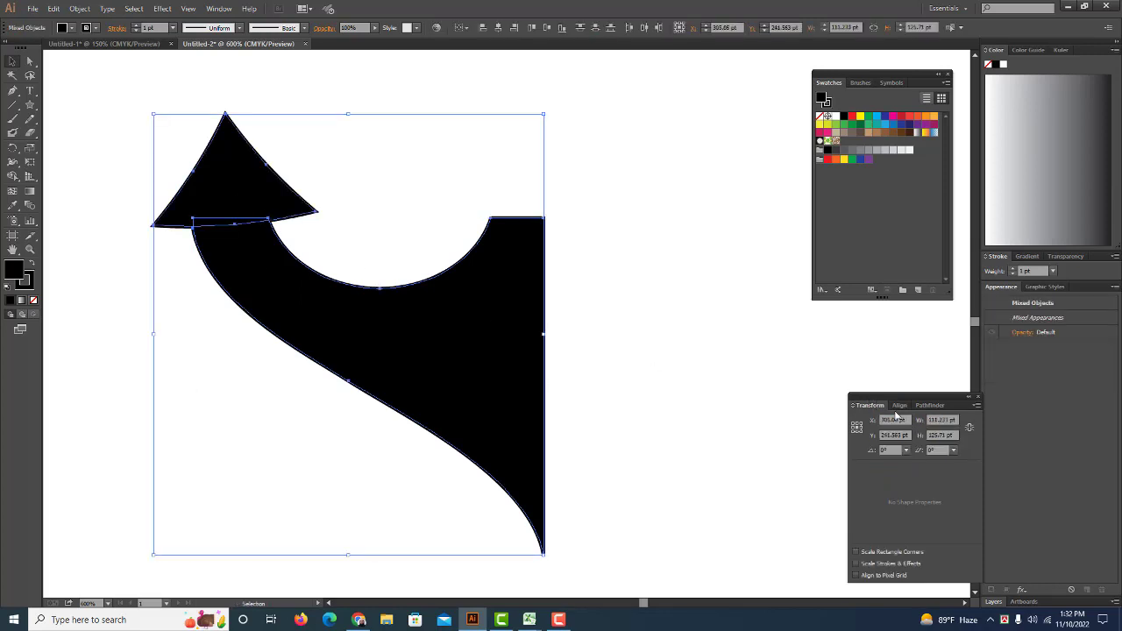
pyautogui.click(928, 406)
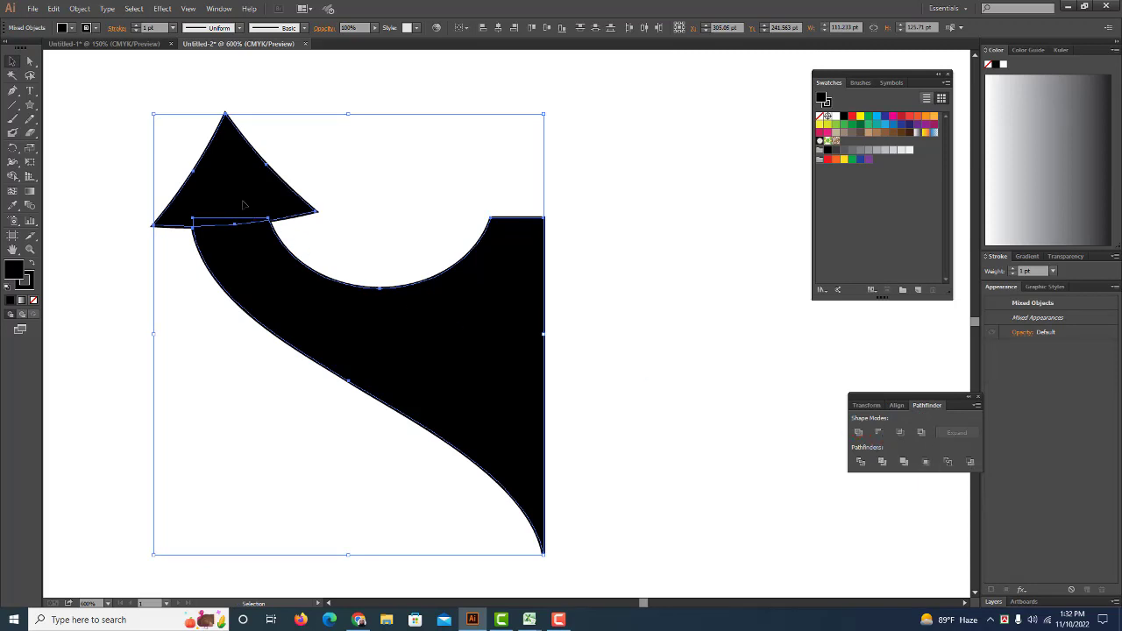
pyautogui.click(862, 434)
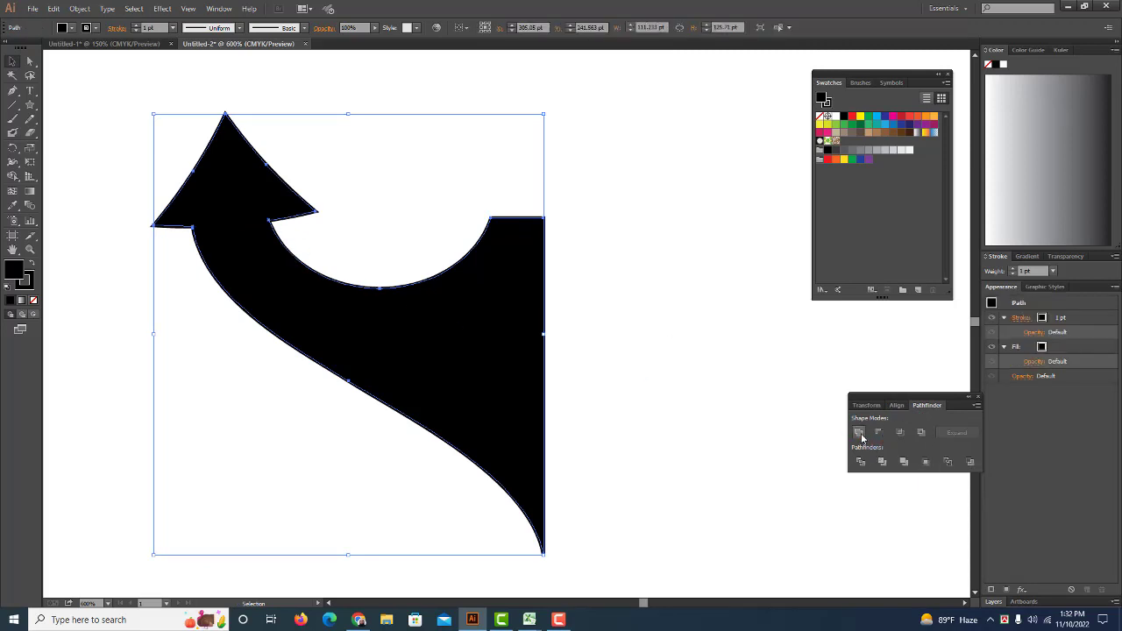
pyautogui.click(692, 421)
pyautogui.click(521, 386)
pyautogui.rightClick(470, 319)
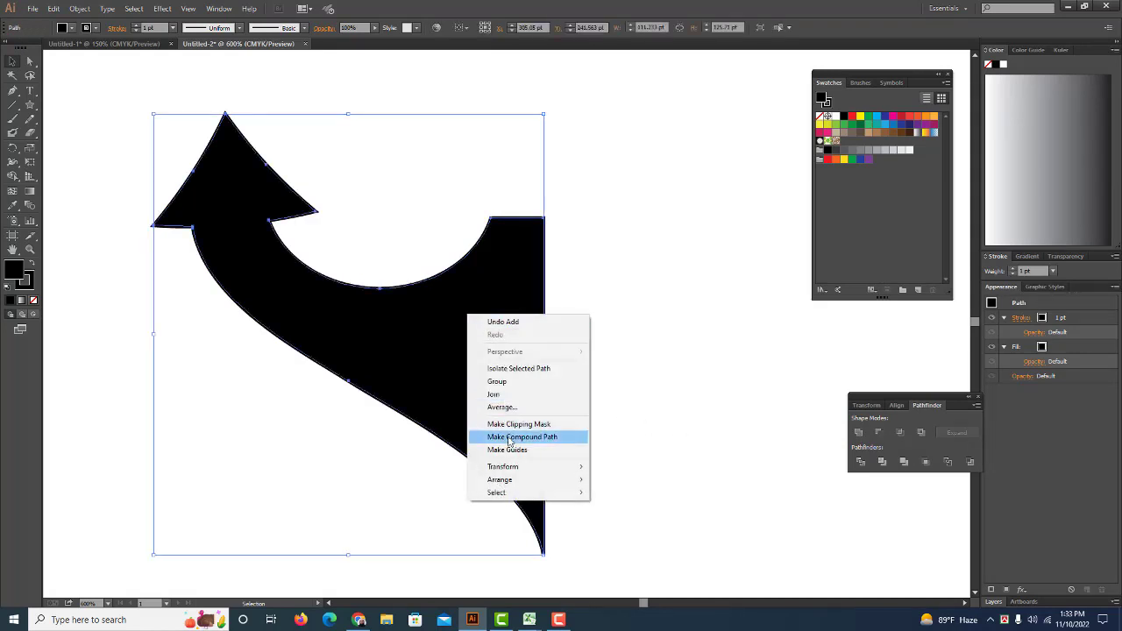
pyautogui.moveTo(503, 467)
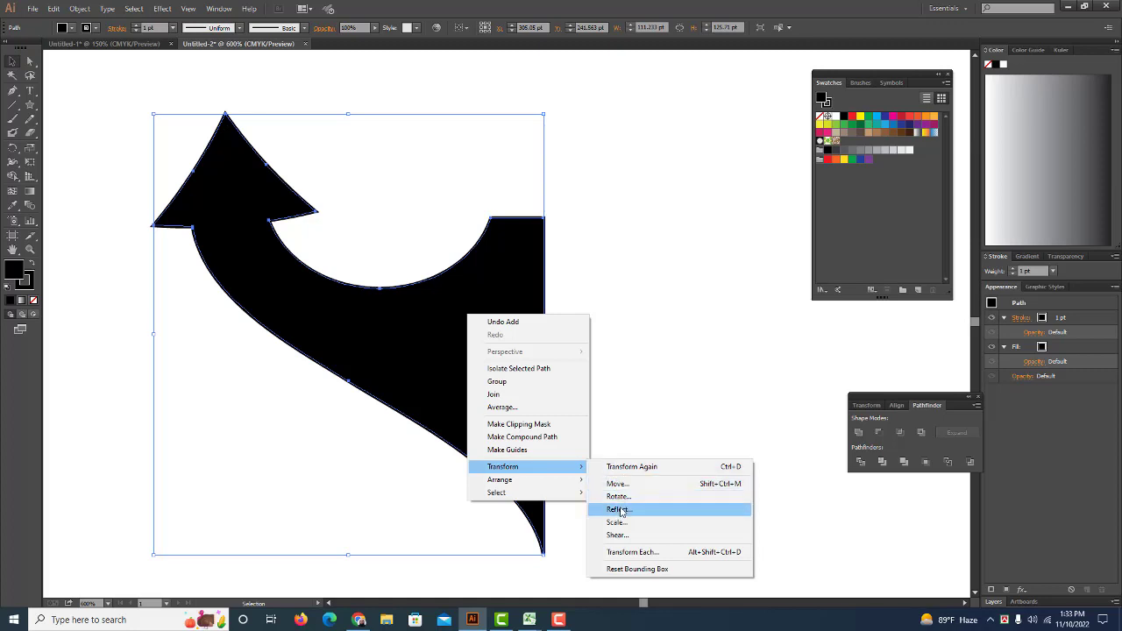
# Make a reflected copy of the arrow across the vertical axis with Transform > Reflect
pyautogui.moveTo(551, 470); pyautogui.dragTo(582, 464)
pyautogui.press('Escape')
pyautogui.rightClick(499, 387)
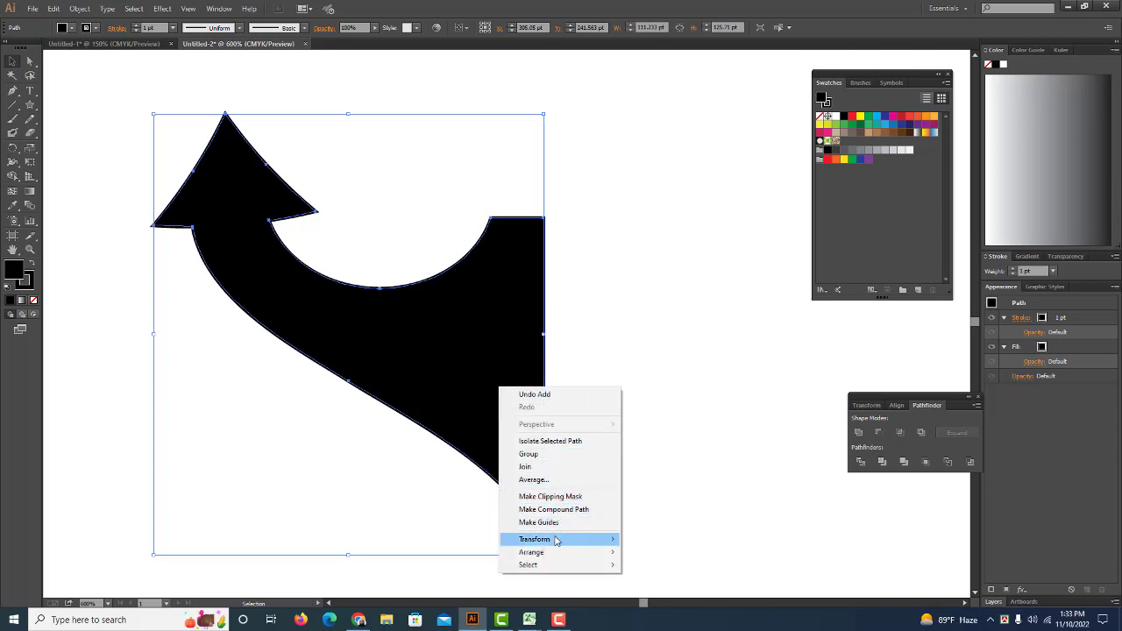
pyautogui.moveTo(534, 539)
pyautogui.click(645, 479)
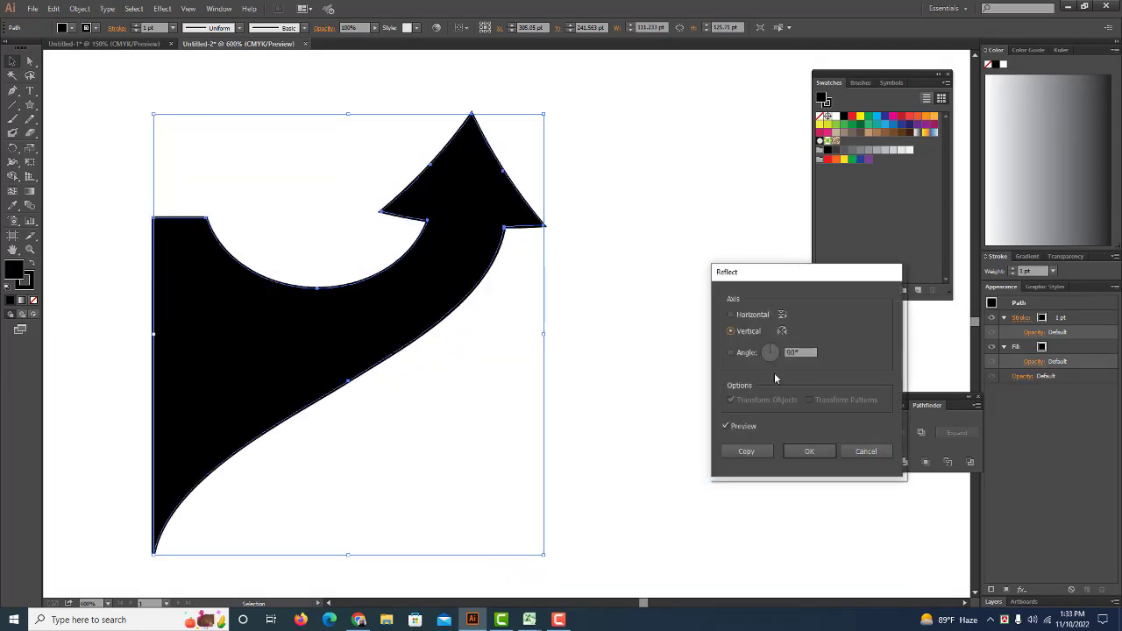
pyautogui.click(746, 452)
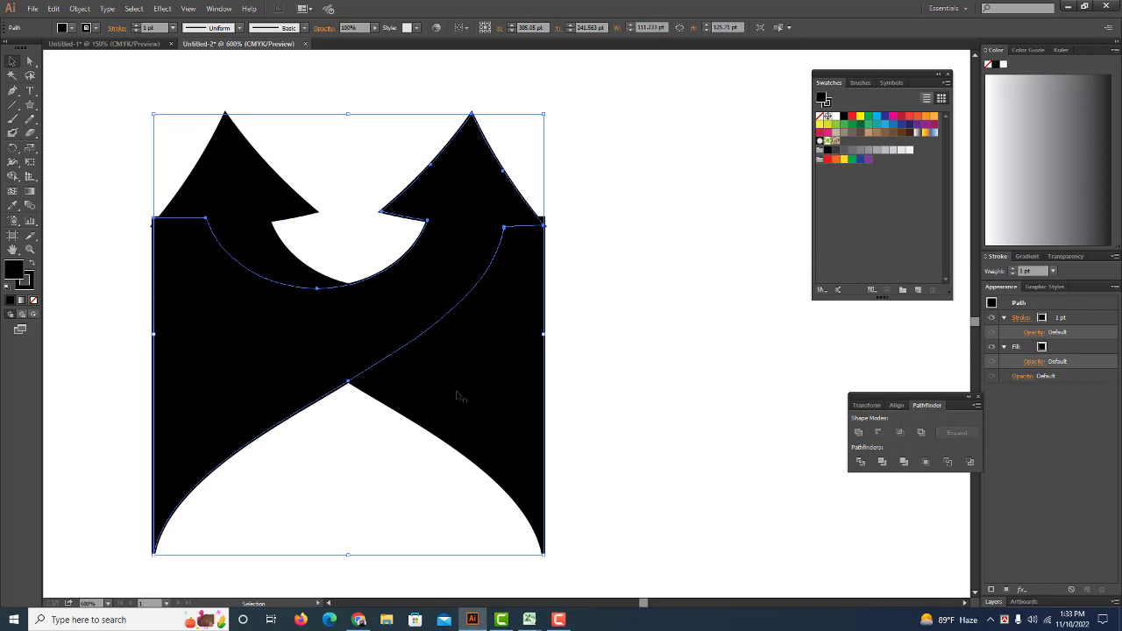
# Place the mirrored arrow beside the original, nudging it left twice to close the gap
pyautogui.moveTo(279, 362); pyautogui.dragTo(648, 359)
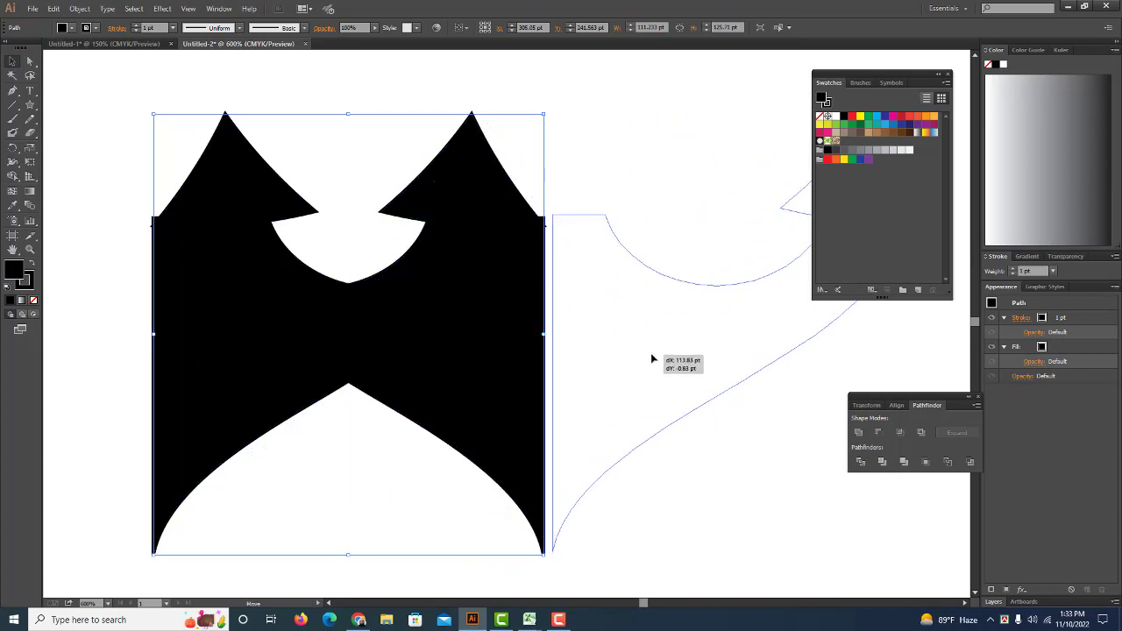
pyautogui.moveTo(649, 358)
pyautogui.mouseDown()
pyautogui.moveTo(475, 366)
pyautogui.moveTo(502, 366)
pyautogui.mouseUp()
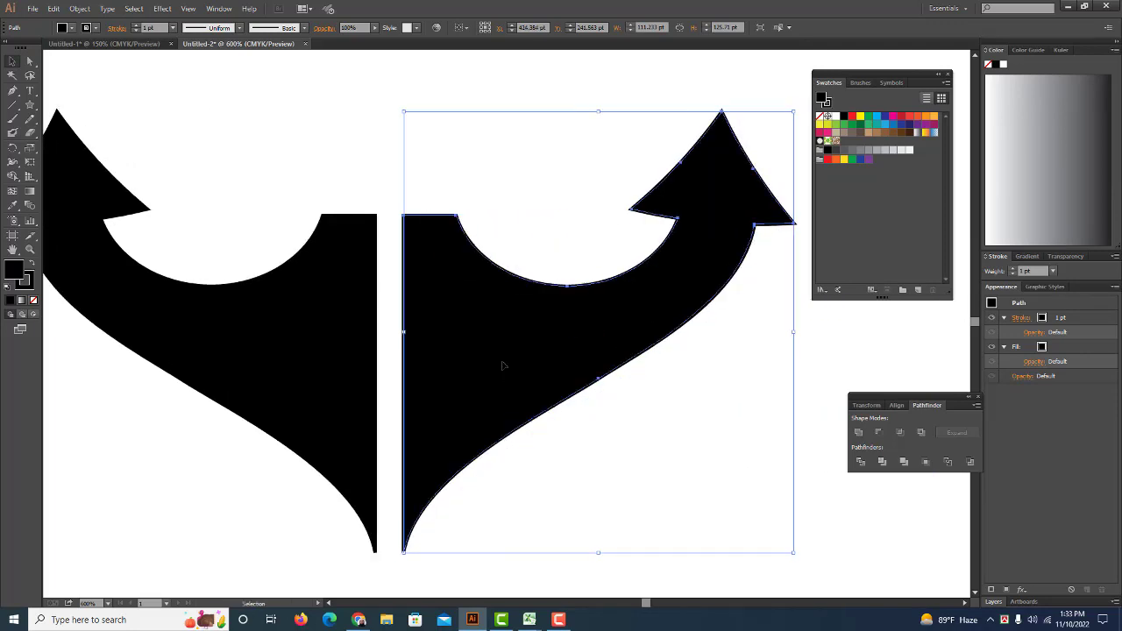
pyautogui.press('Left')
pyautogui.press('Left')
pyautogui.press('Left')
pyautogui.press('Left')
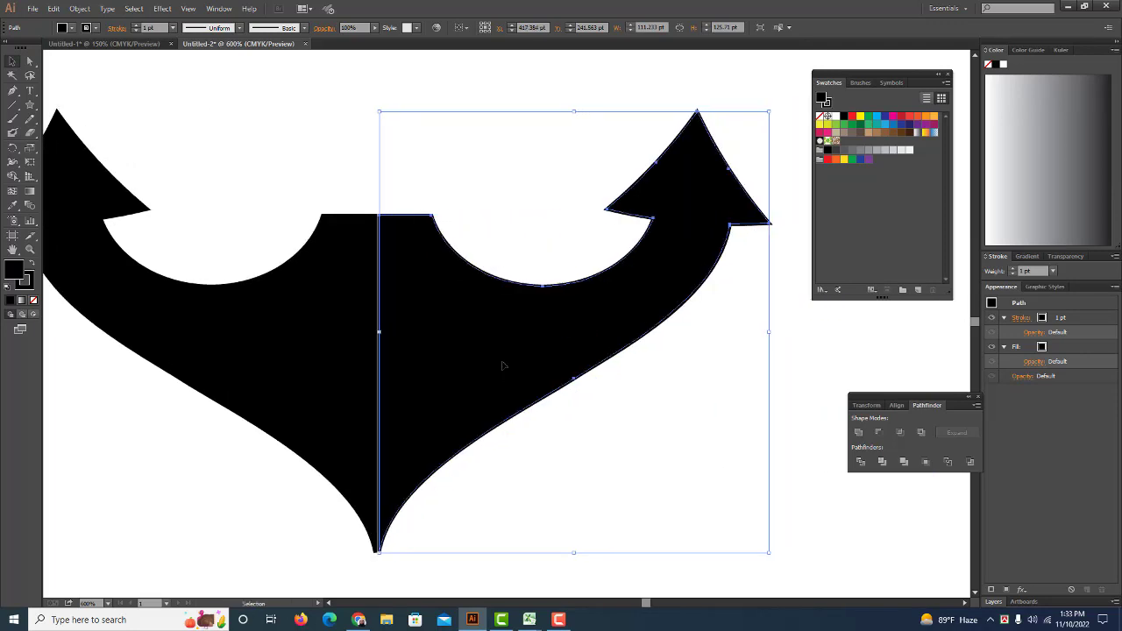
pyautogui.press('Left')
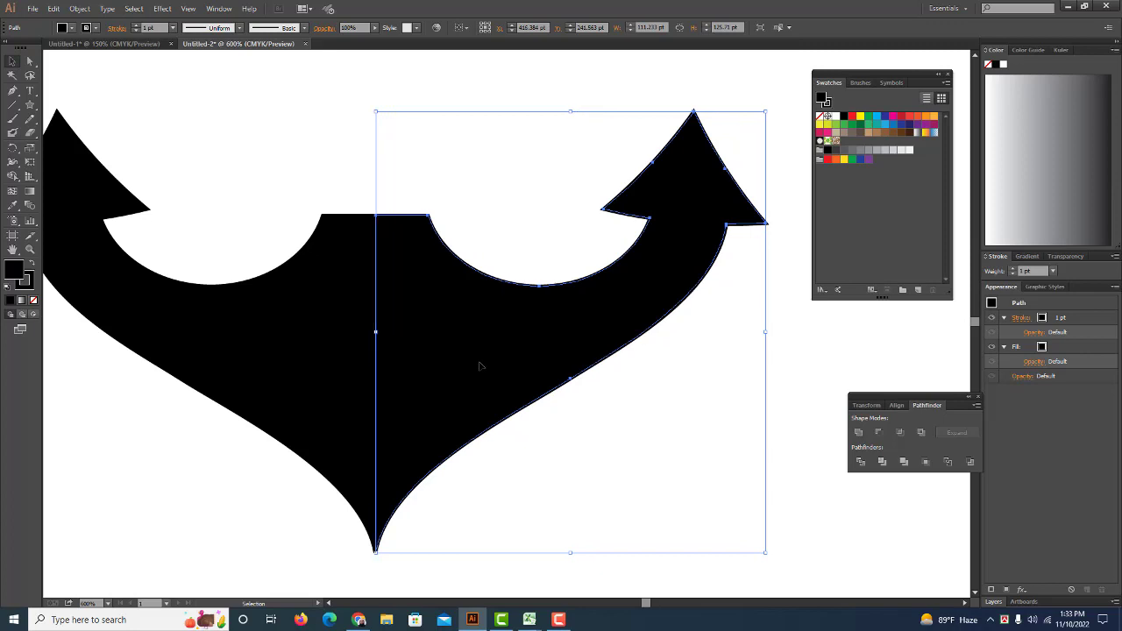
# Unite both arrow halves into one double-headed shape with Pathfinder
pyautogui.keyDown('shift'); pyautogui.click(335, 352); pyautogui.keyUp('shift')
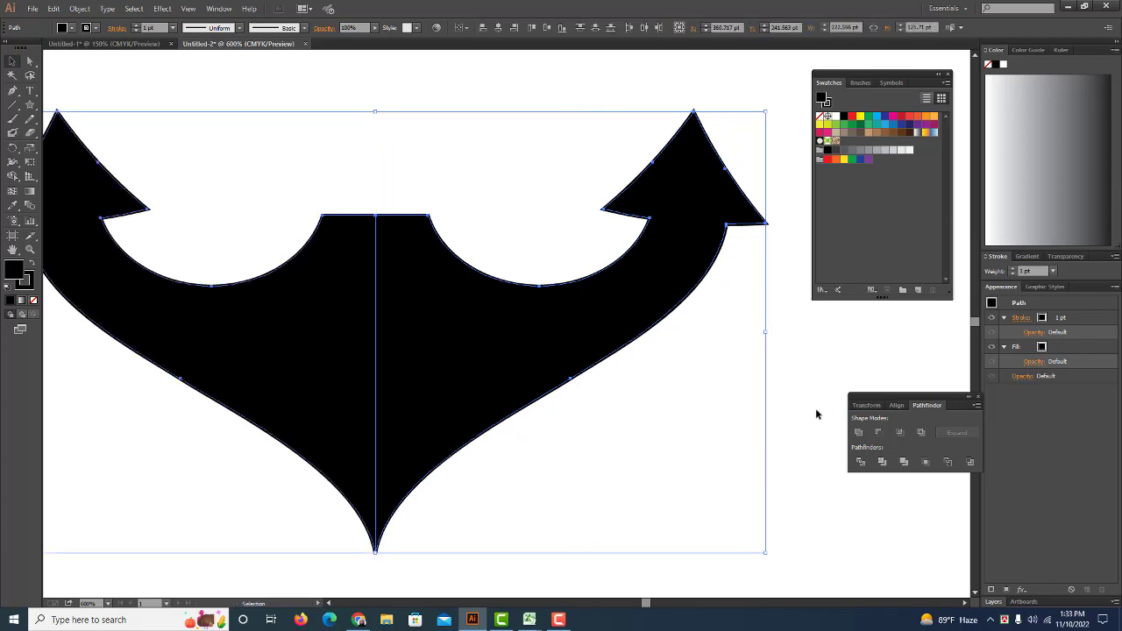
pyautogui.click(861, 435)
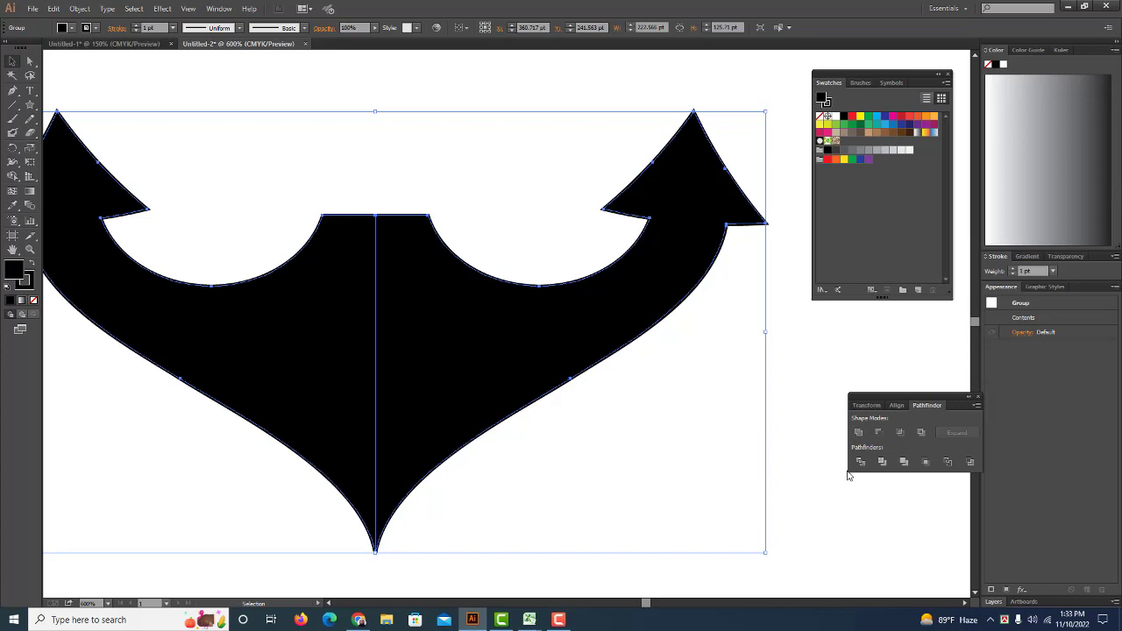
pyautogui.click(741, 477)
pyautogui.click(481, 395)
pyautogui.hotkey('ctrl', 'shift', 'a')
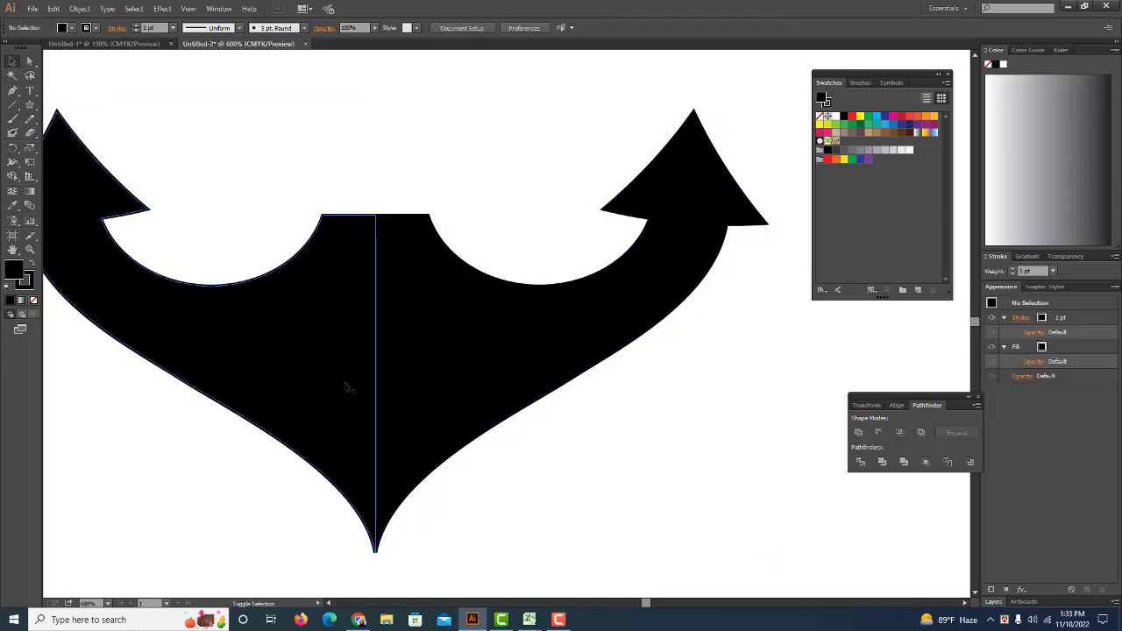
pyautogui.click(858, 431)
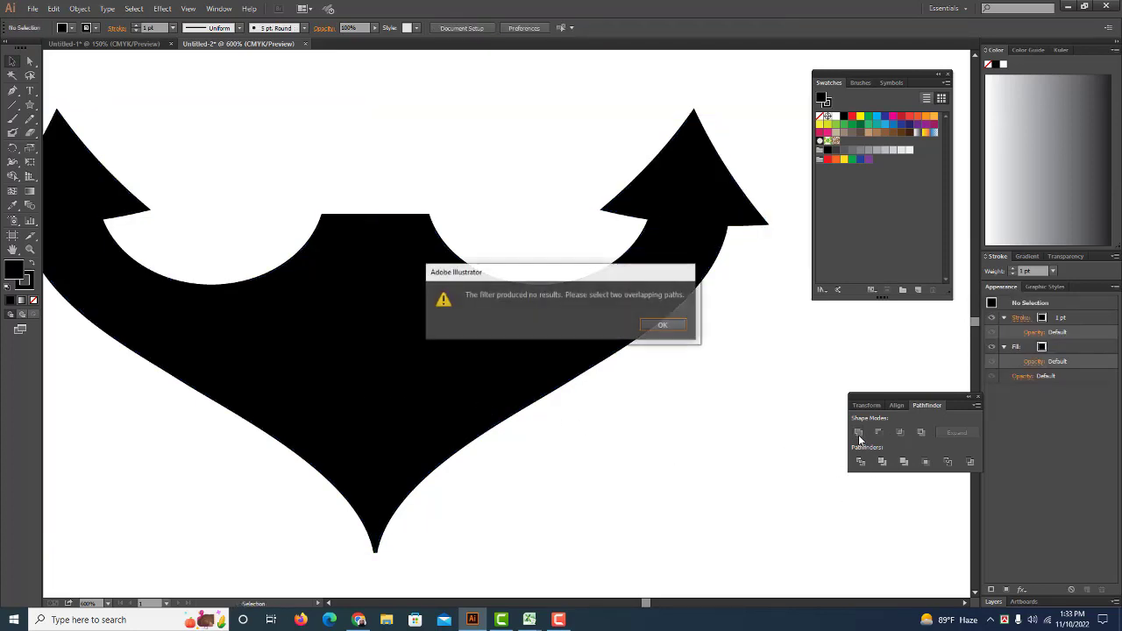
pyautogui.click(664, 326)
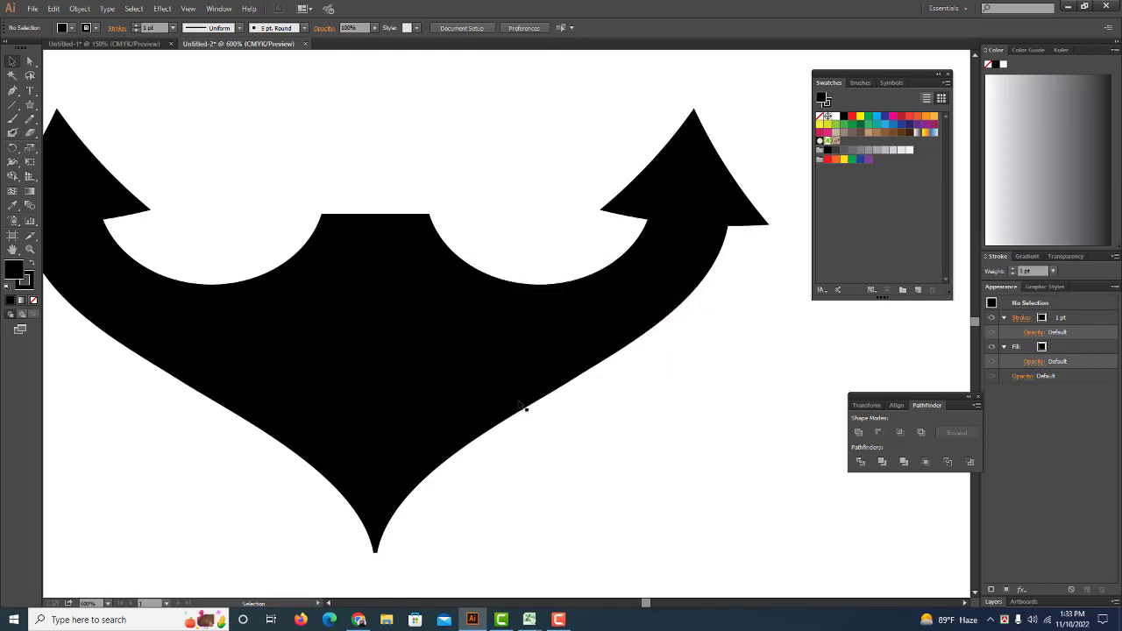
pyautogui.hotkey('ctrl', '-')
pyautogui.hotkey('ctrl', '-')
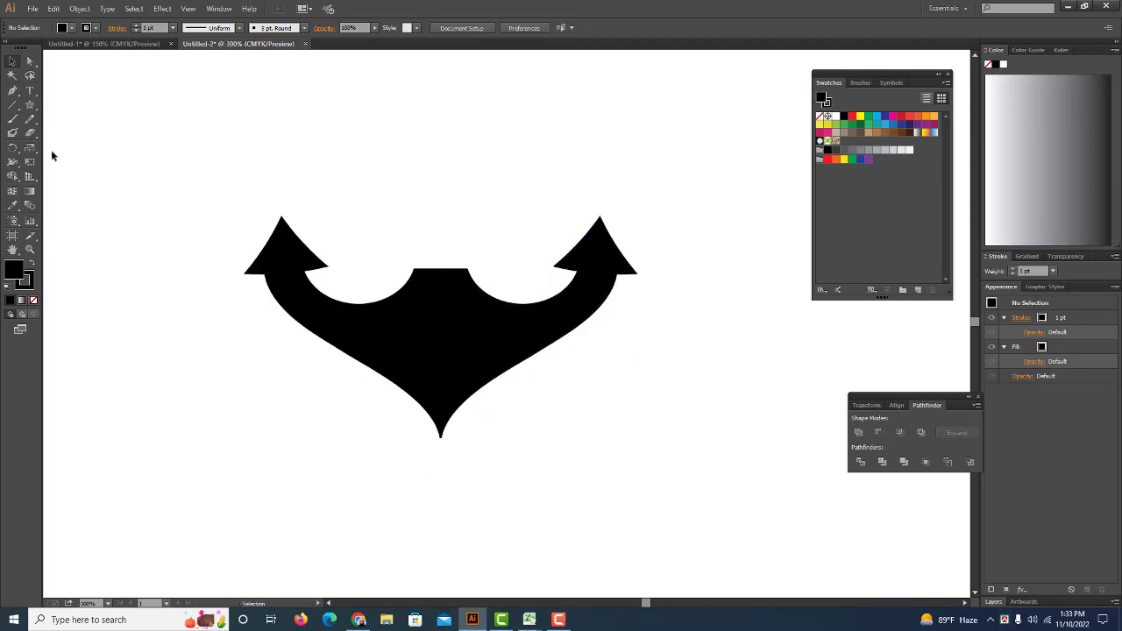
# Draw a tall rectangle rising from the double-arrow's centre and nudge it down onto the shape
pyautogui.click(30, 105)
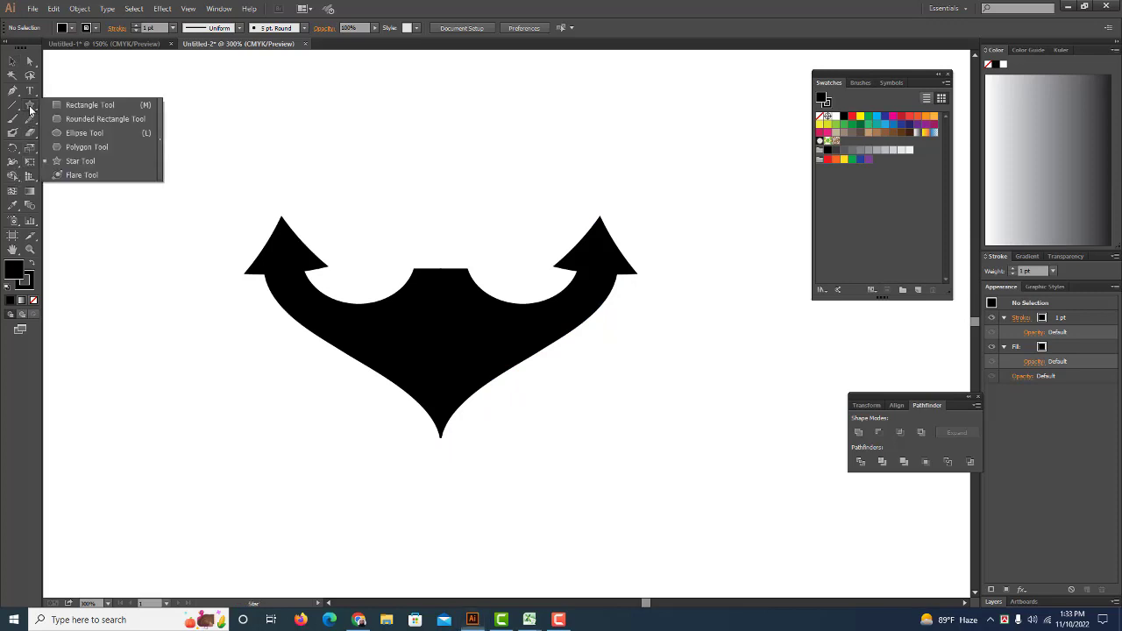
pyautogui.click(63, 106)
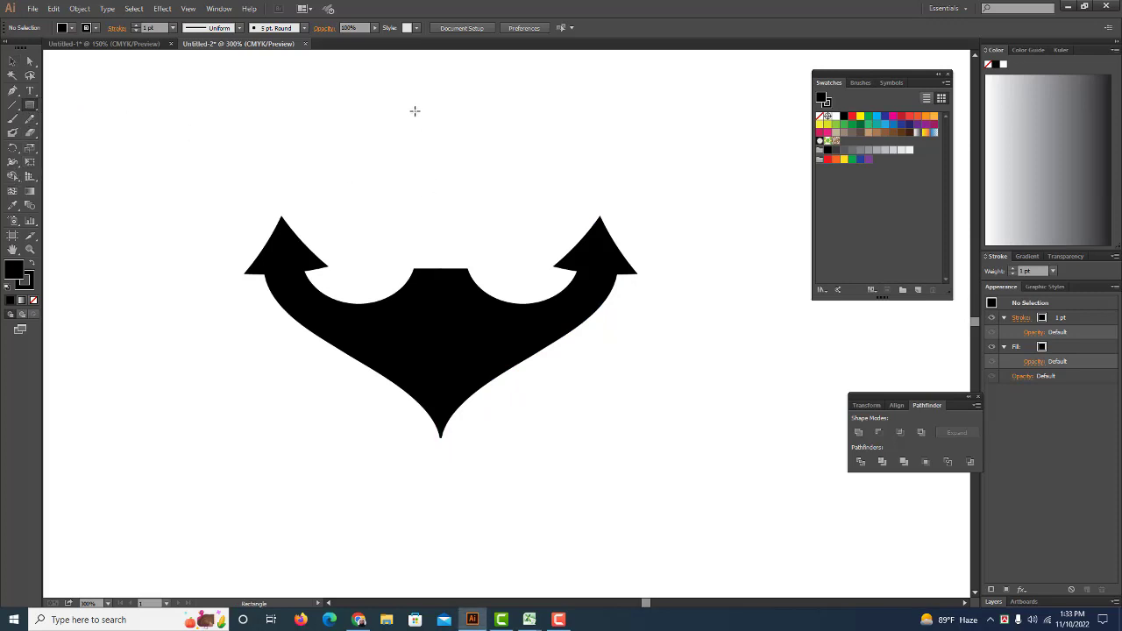
pyautogui.moveTo(414, 111); pyautogui.dragTo(468, 270)
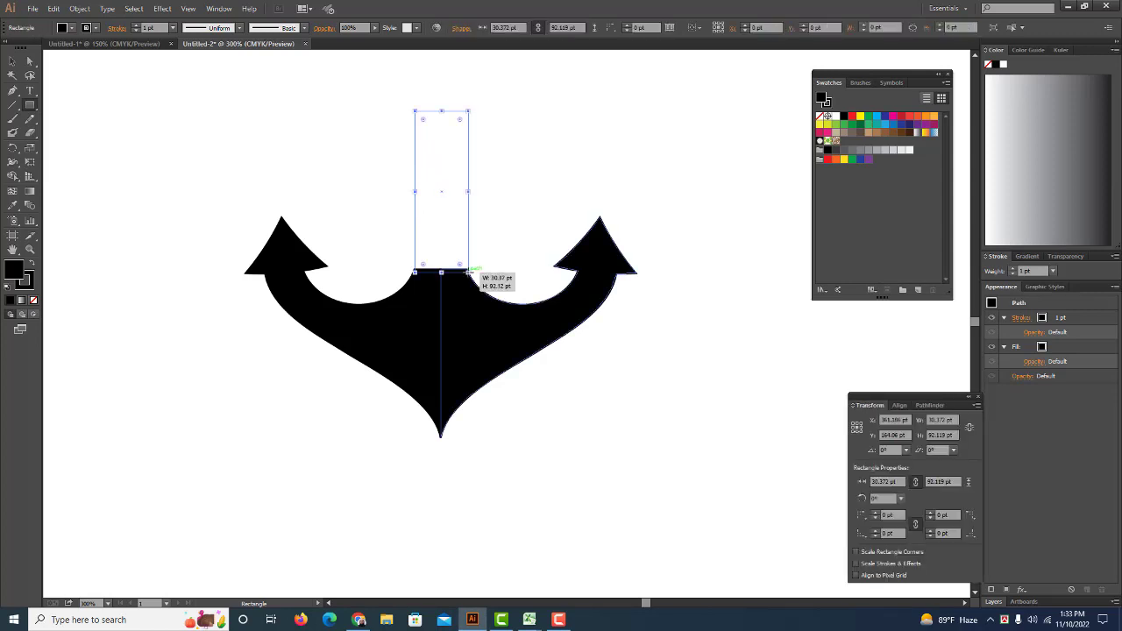
pyautogui.scroll(1, 470, 304)
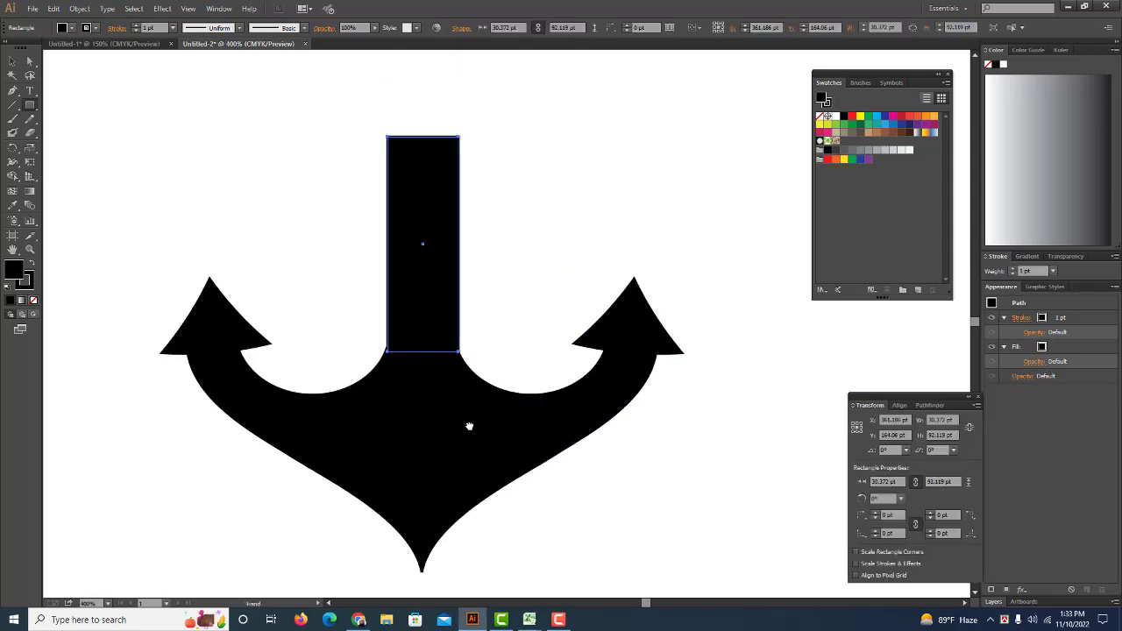
pyautogui.click(12, 61)
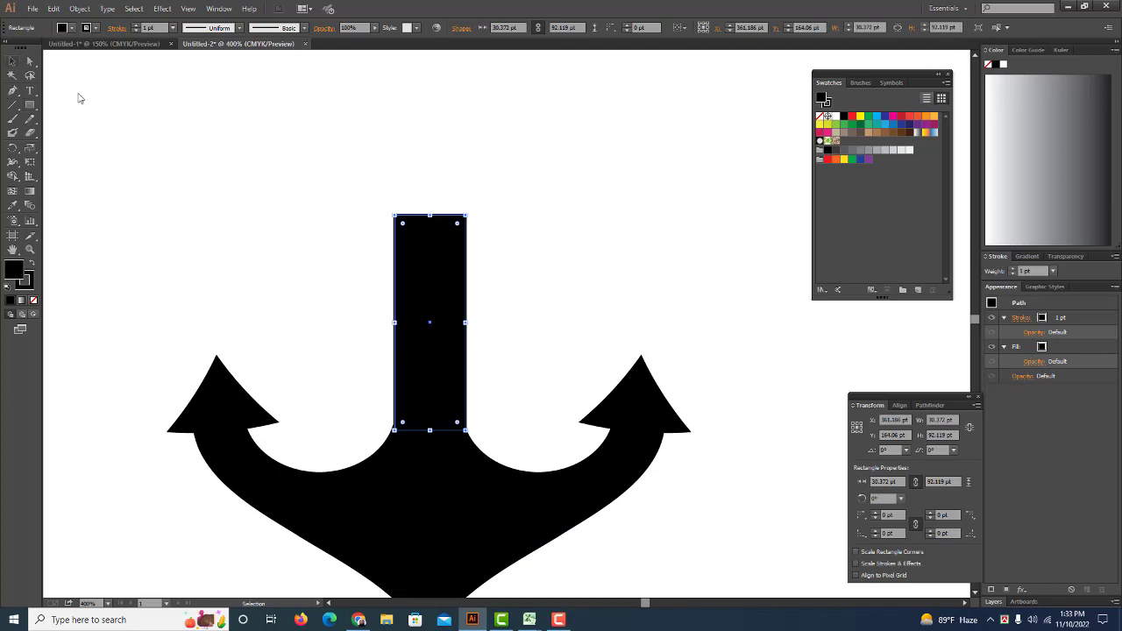
pyautogui.moveTo(430, 313); pyautogui.dragTo(430, 300)
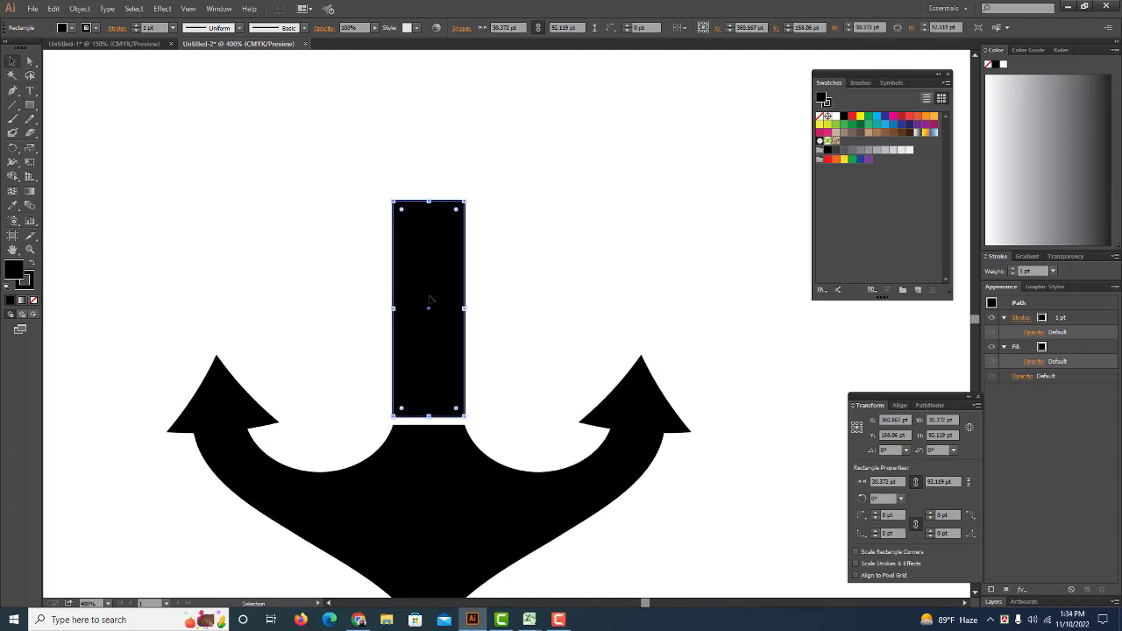
pyautogui.press('Down')
pyautogui.press('Down')
pyautogui.press('Down')
pyautogui.press('Down')
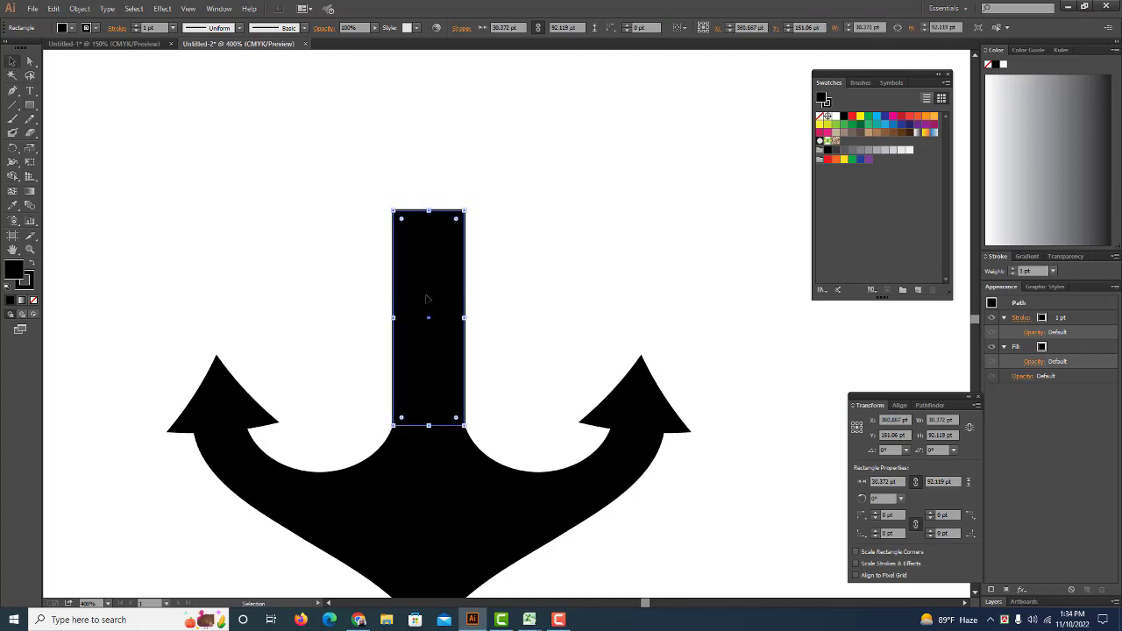
# Taper the shaft by pulling its top anchors inward
pyautogui.click(29, 61)
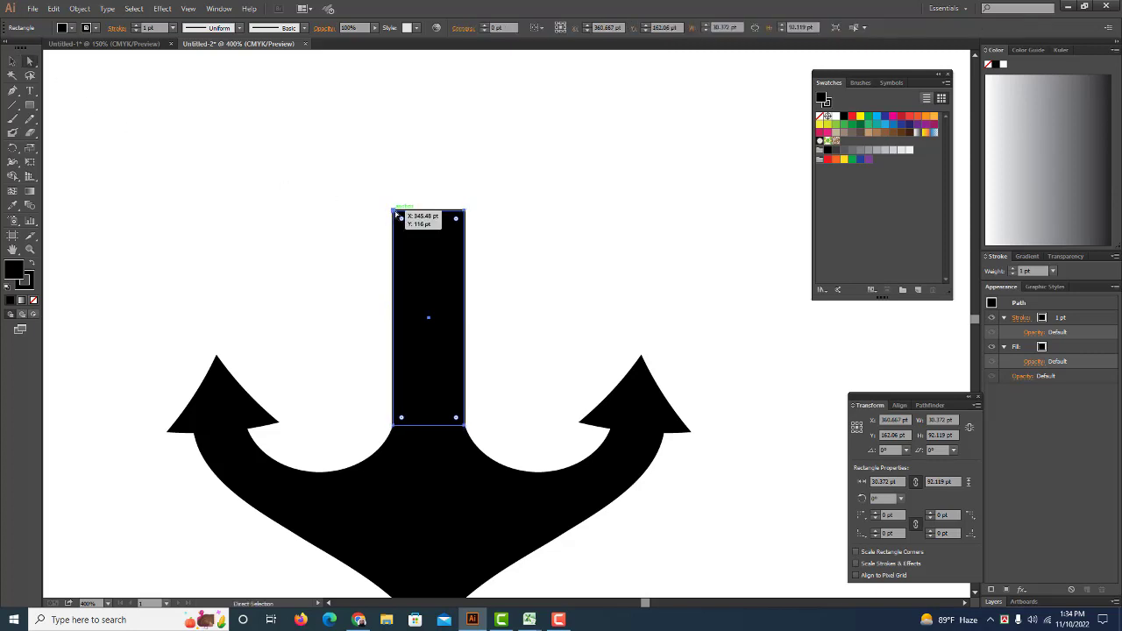
pyautogui.moveTo(393, 211); pyautogui.dragTo(461, 211)
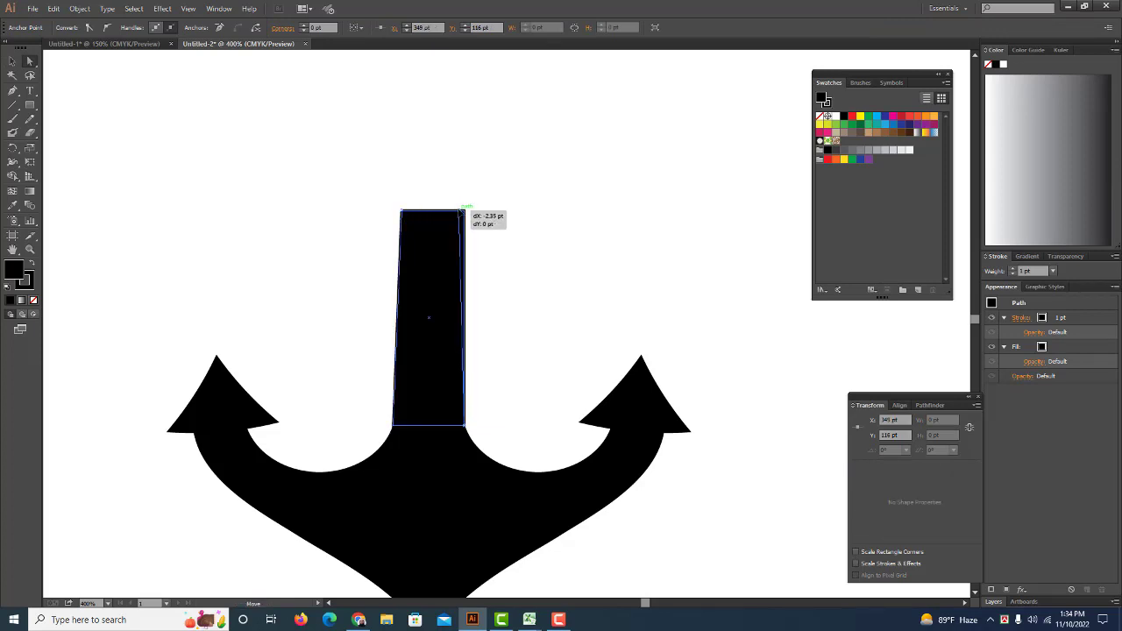
pyautogui.moveTo(460, 213); pyautogui.dragTo(405, 213)
# Make a reflected copy of the tapered shaft via Transform > Reflect
pyautogui.click(348, 253)
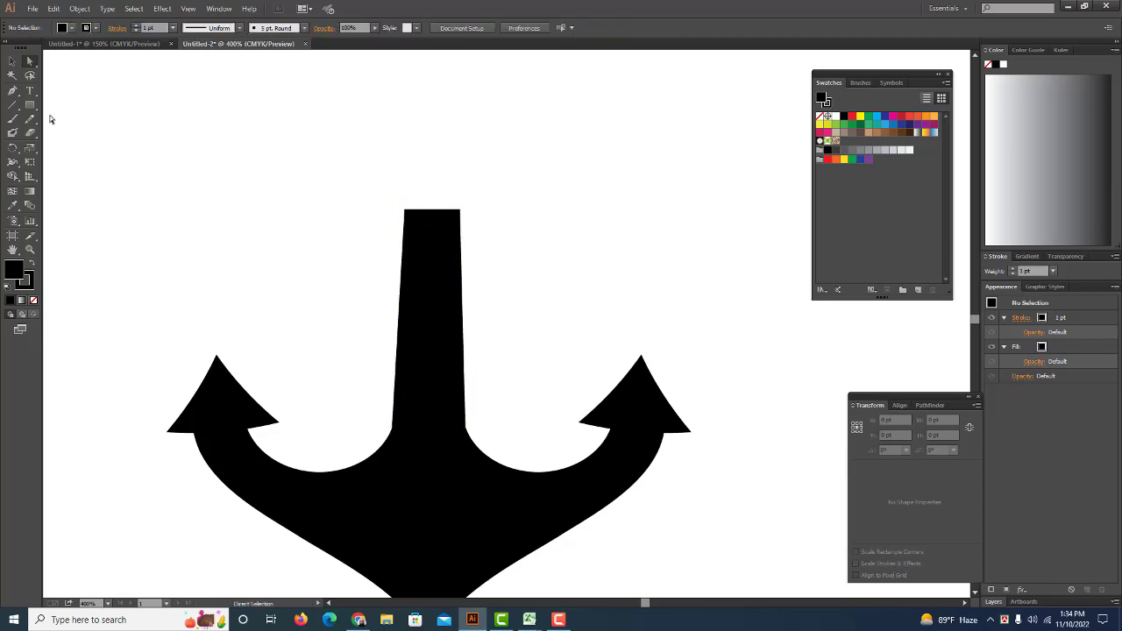
pyautogui.click(12, 61)
pyautogui.click(458, 368)
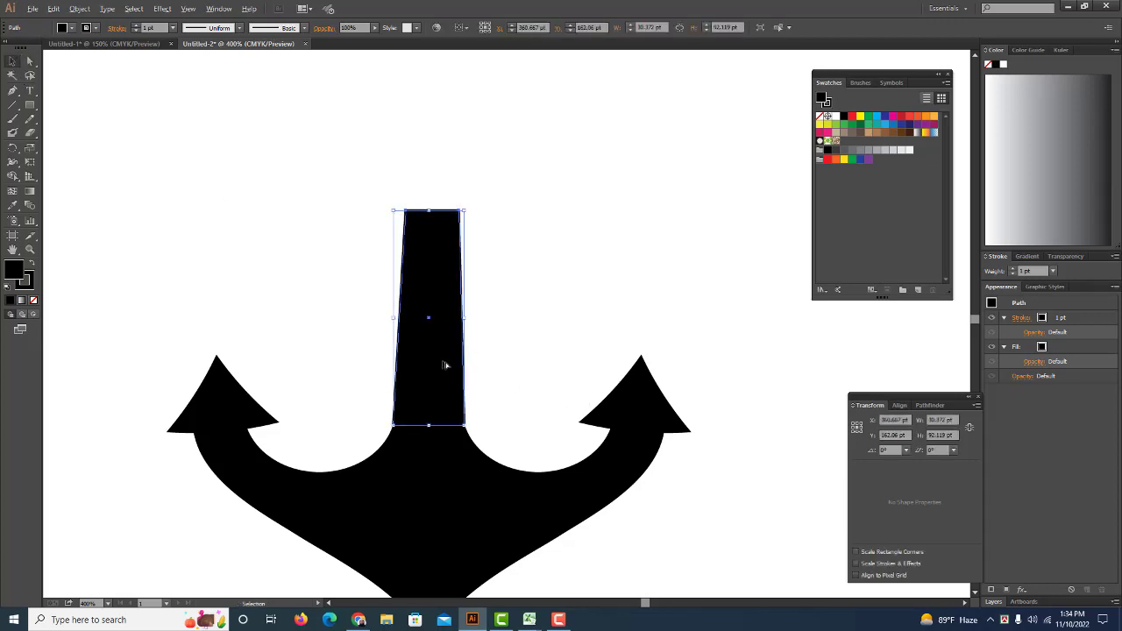
pyautogui.rightClick(437, 363)
pyautogui.moveTo(496, 512)
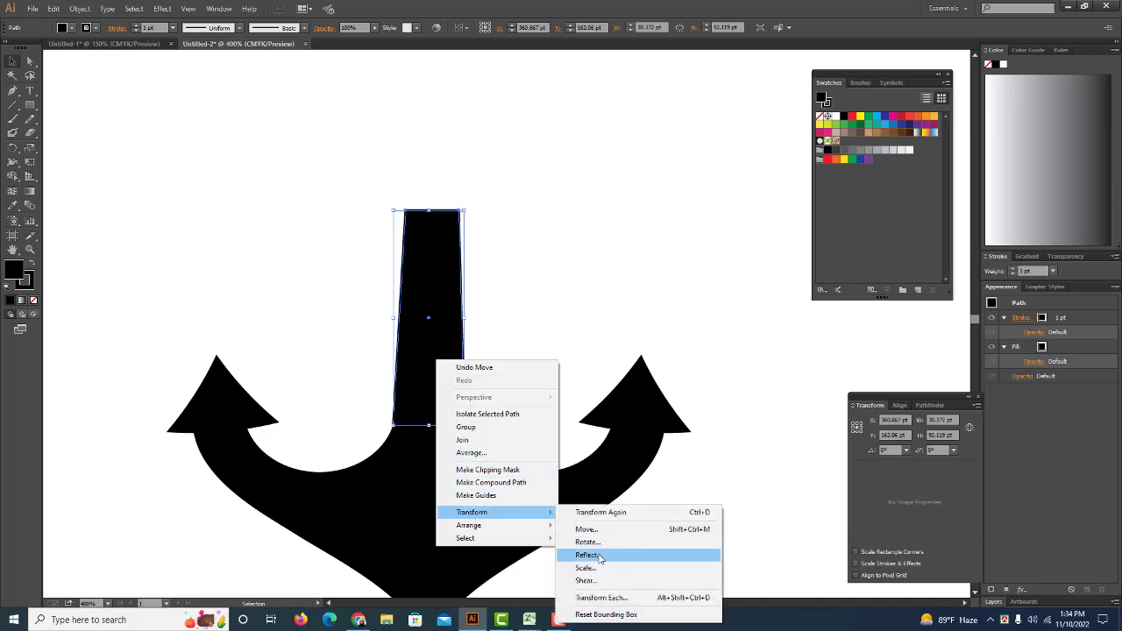
pyautogui.click(599, 556)
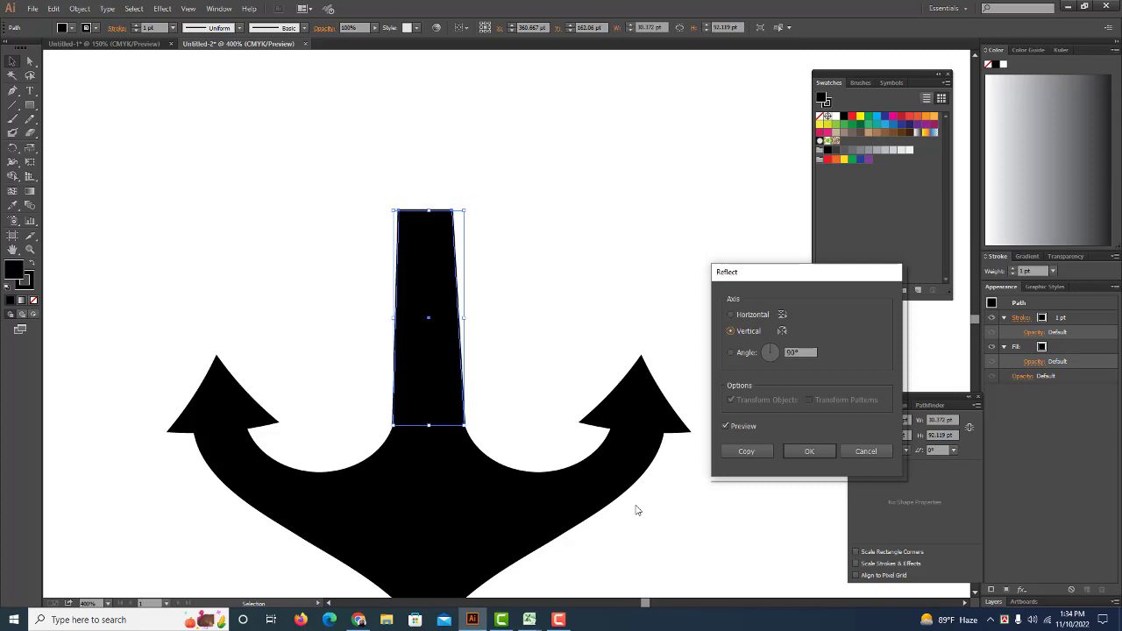
pyautogui.click(746, 452)
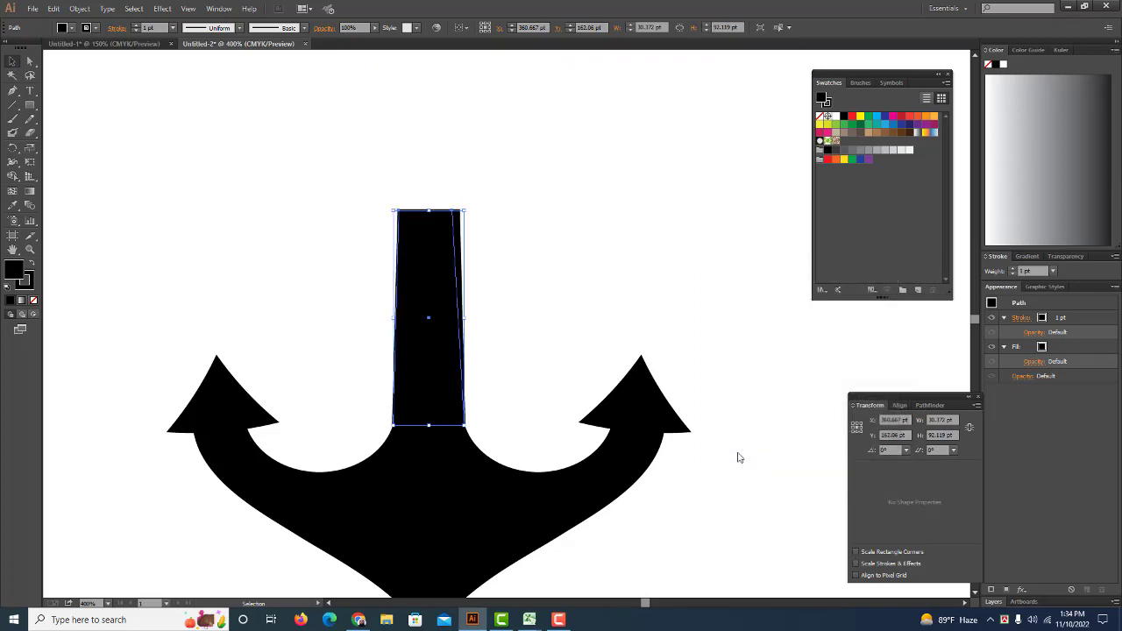
# Move the shaft copy up onto the stem and rotate it 180° so it widens upward
pyautogui.moveTo(417, 357); pyautogui.dragTo(420, 206)
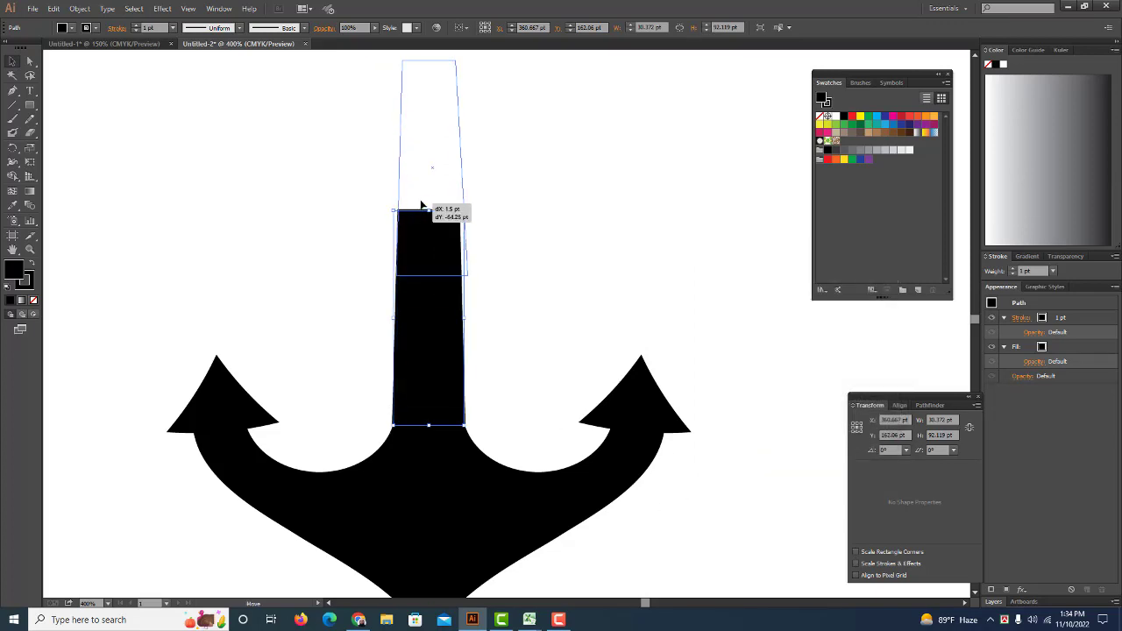
pyautogui.rightClick(414, 185)
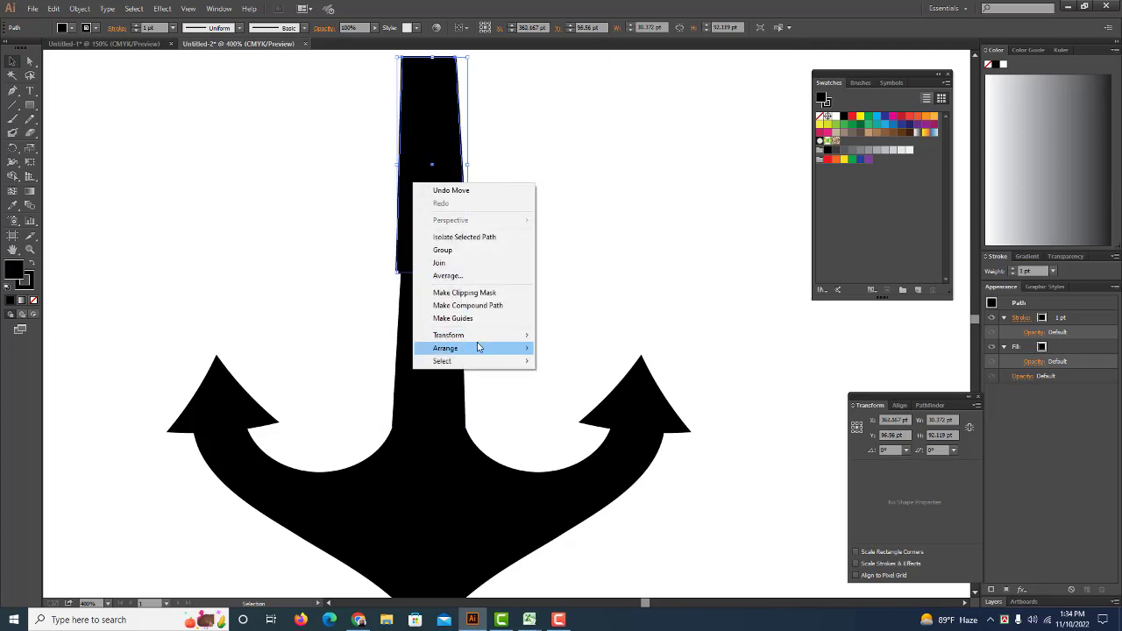
pyautogui.moveTo(449, 335)
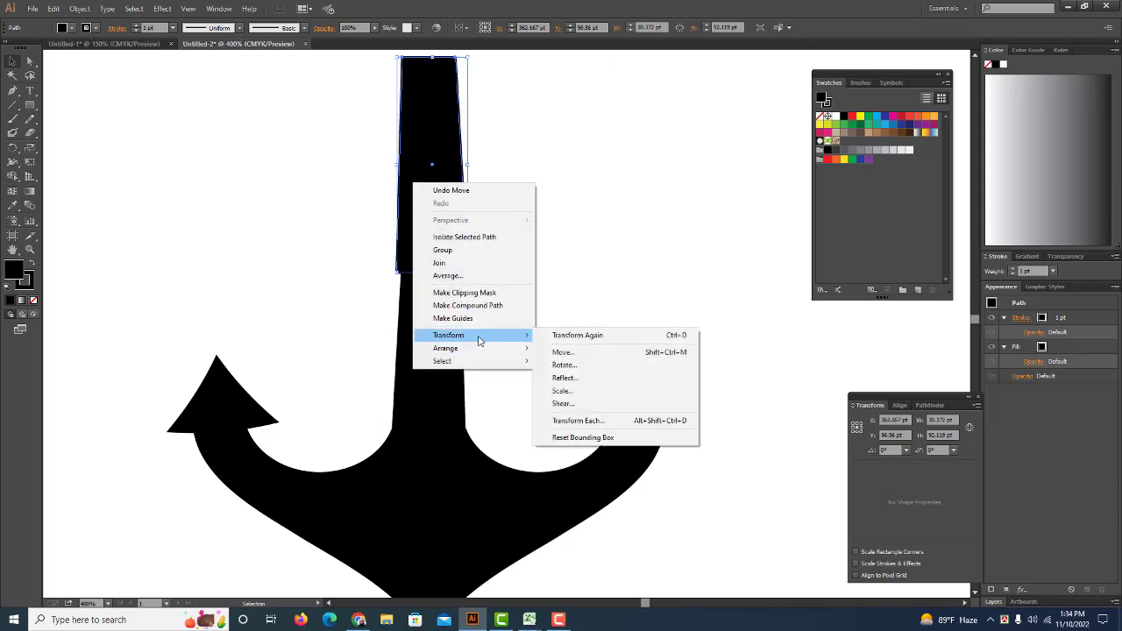
pyautogui.click(589, 365)
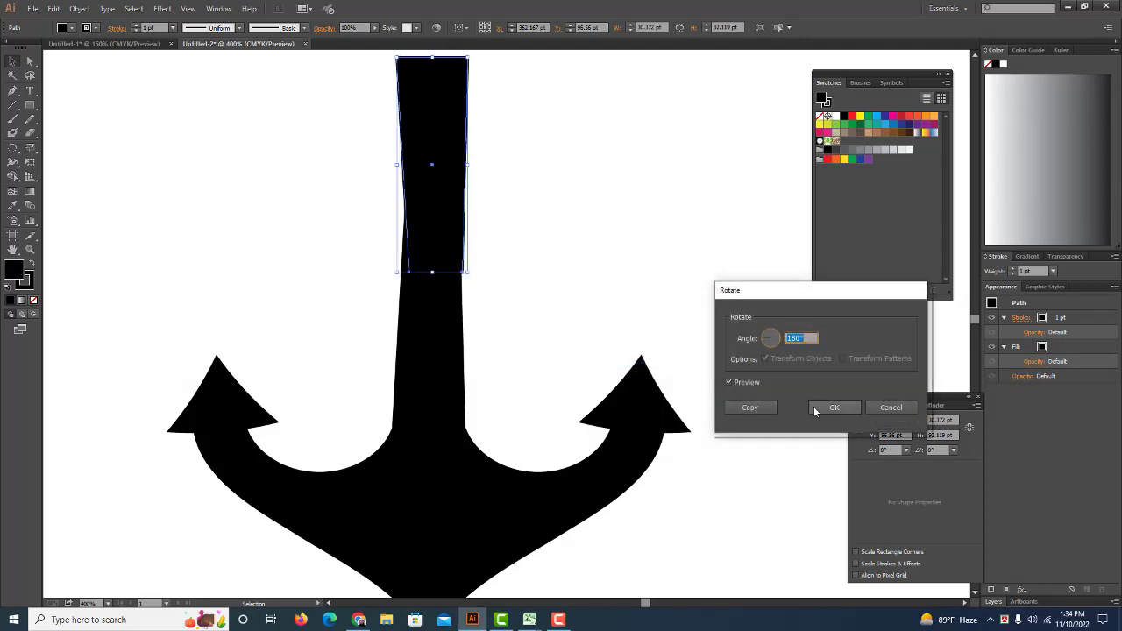
pyautogui.click(817, 411)
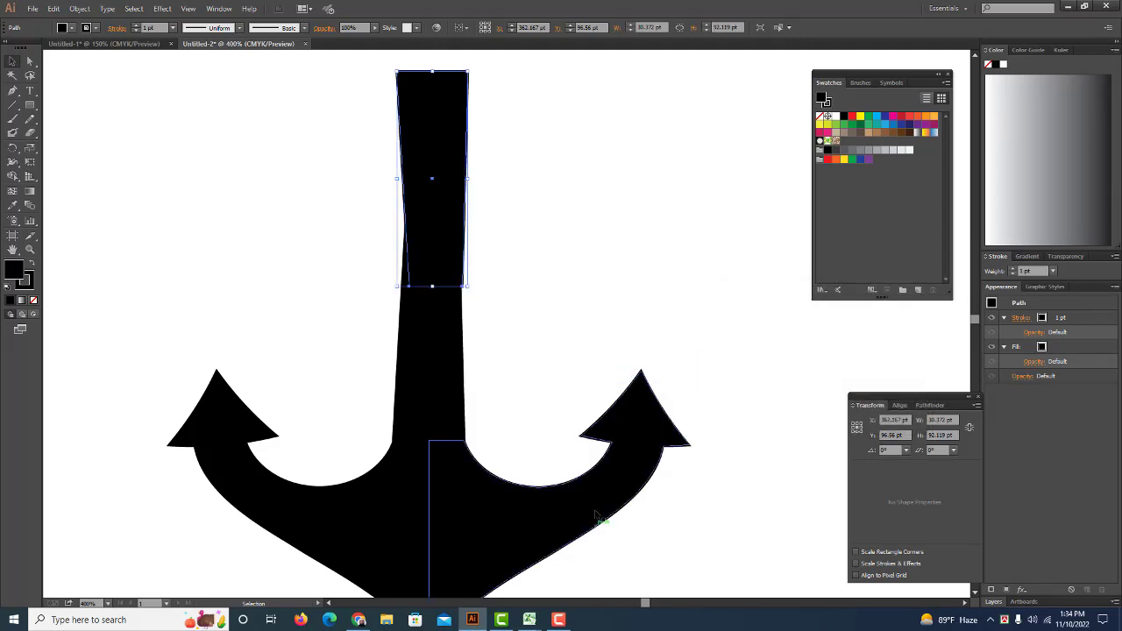
pyautogui.scroll(3, 513, 463)
# Set the flipped copy above the shaft and shorten it to about 36 pt tall
pyautogui.moveTo(447, 344)
pyautogui.mouseDown()
pyautogui.moveTo(448, 265)
pyautogui.moveTo(444, 282)
pyautogui.mouseUp()
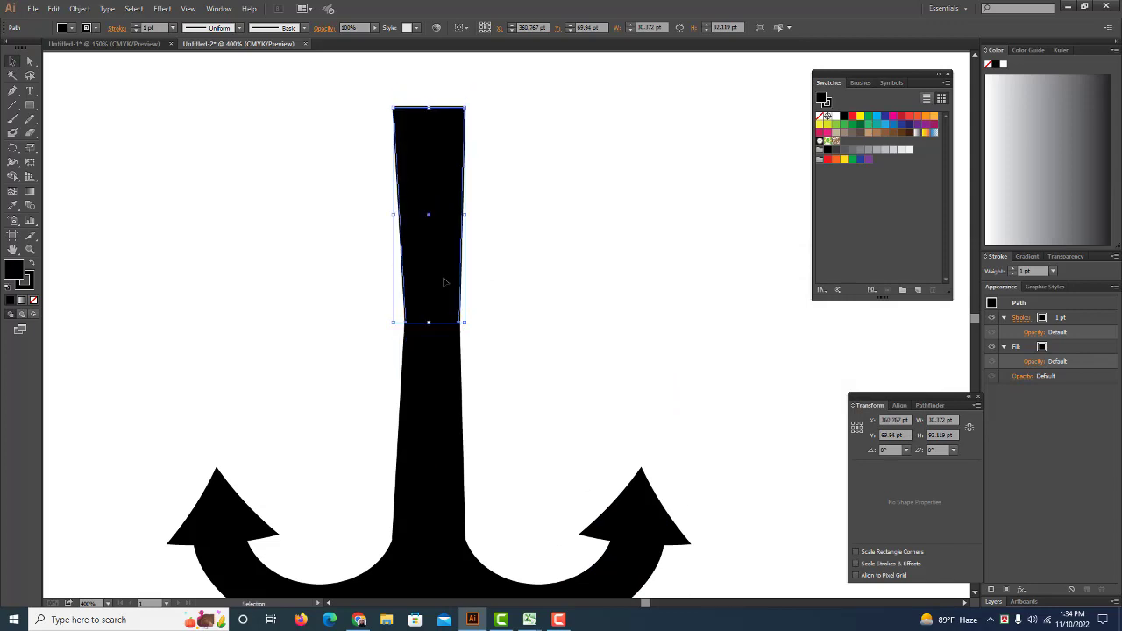
pyautogui.moveTo(444, 283); pyautogui.dragTo(616, 270)
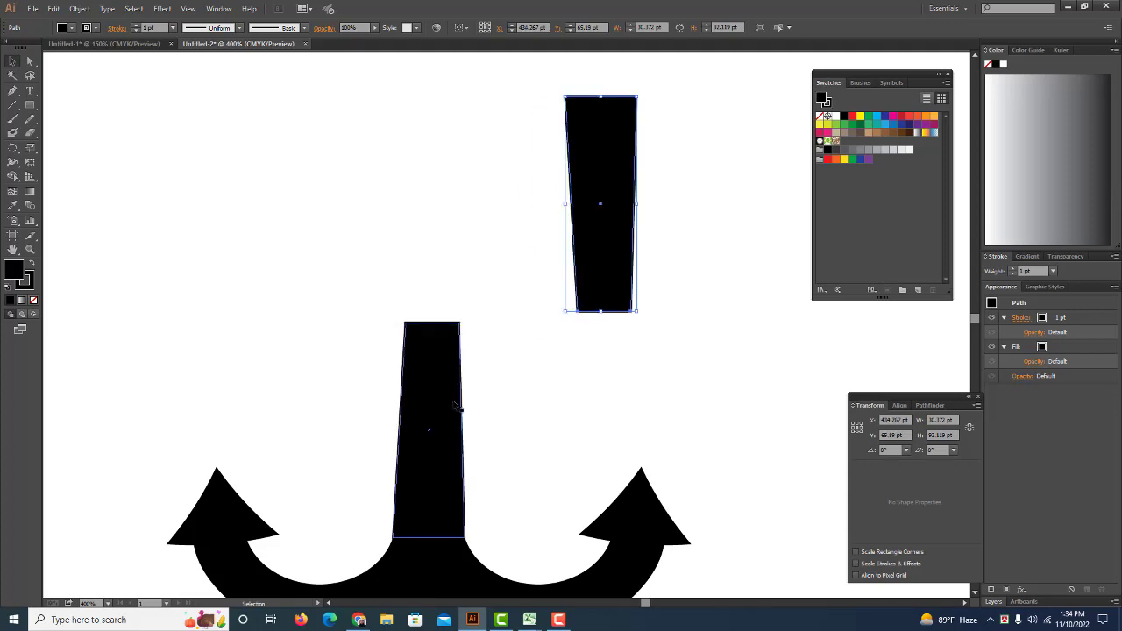
pyautogui.moveTo(618, 273); pyautogui.dragTo(446, 290)
pyautogui.moveTo(430, 106); pyautogui.dragTo(429, 147)
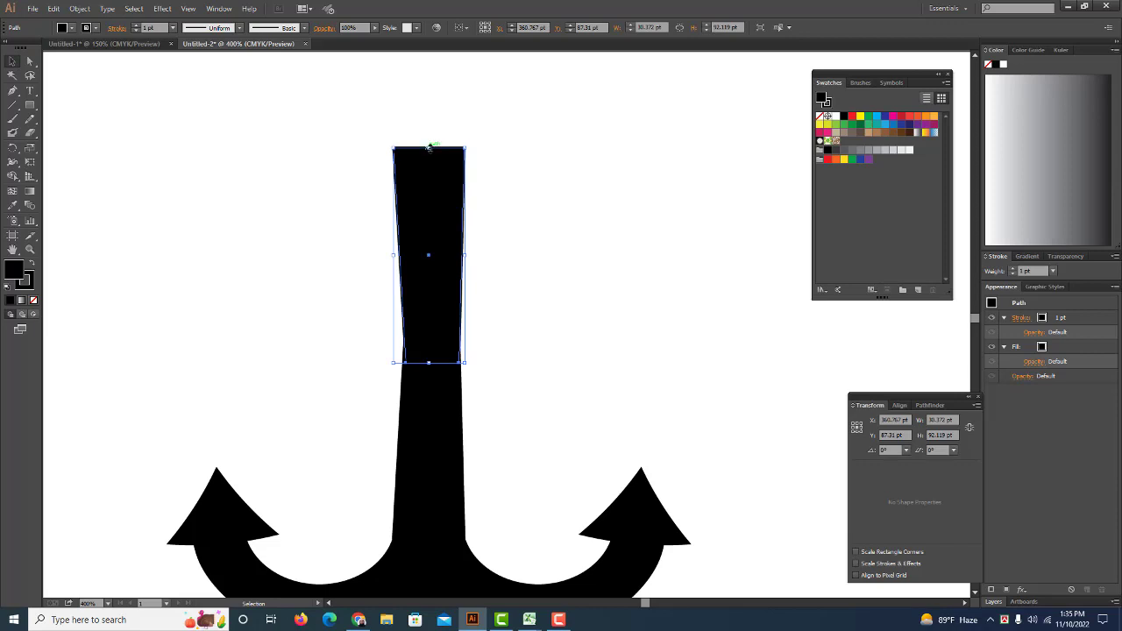
pyautogui.moveTo(430, 148)
pyautogui.mouseDown()
pyautogui.moveTo(430, 262)
pyautogui.moveTo(513, 159)
pyautogui.mouseUp()
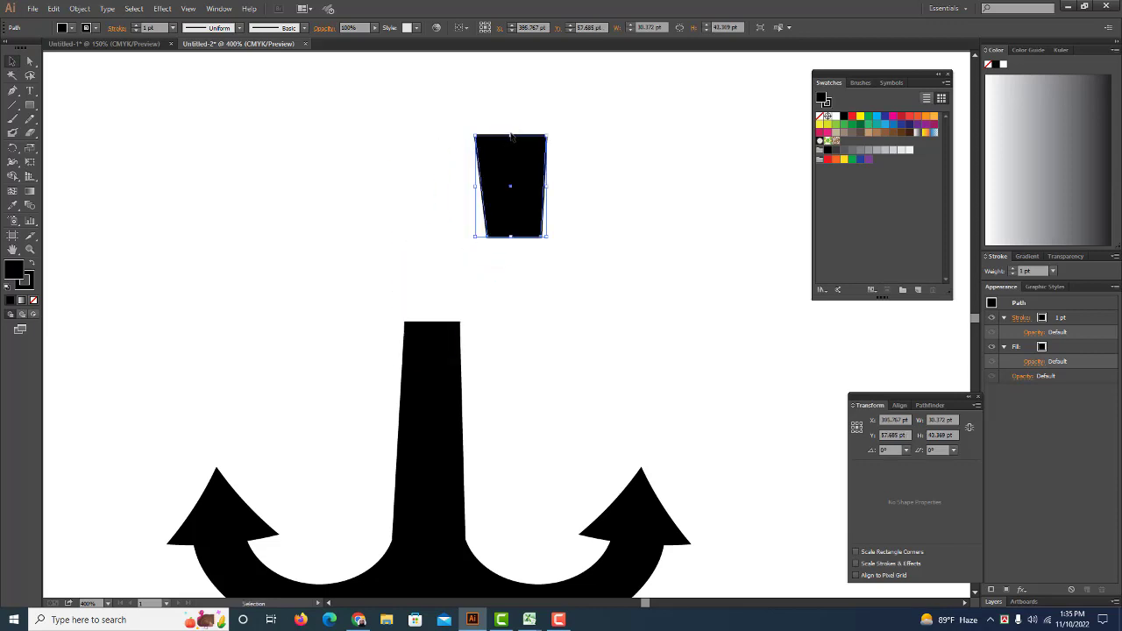
pyautogui.moveTo(513, 133); pyautogui.dragTo(493, 204)
# Round the small block's corners to about 8 pt with the live-corner widget
pyautogui.click(30, 62)
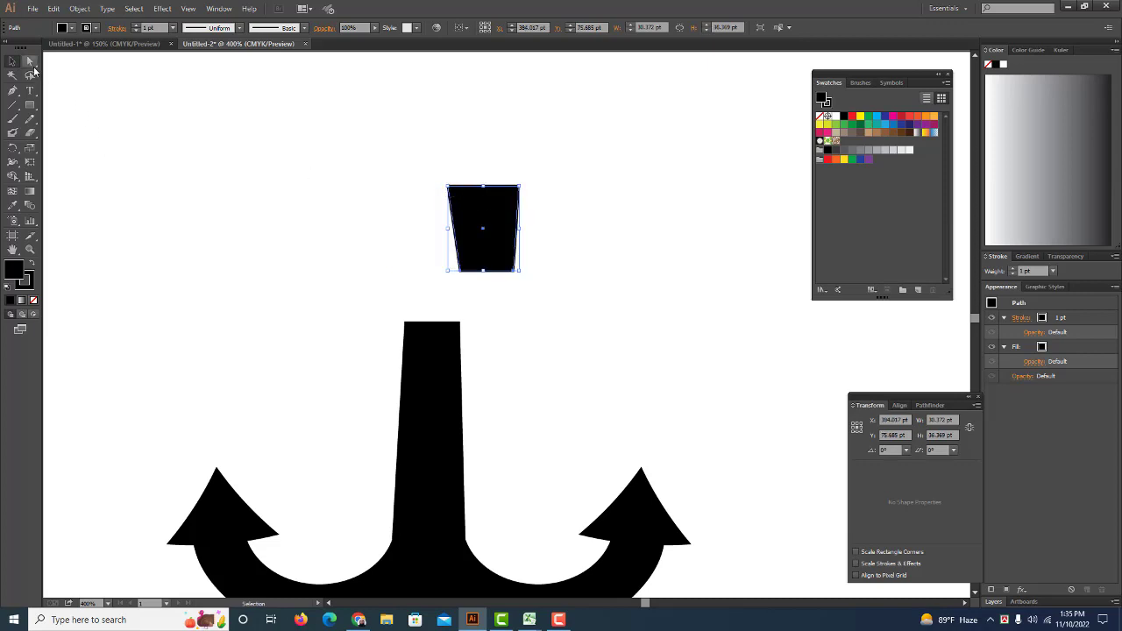
pyautogui.moveTo(457, 194); pyautogui.dragTo(496, 228)
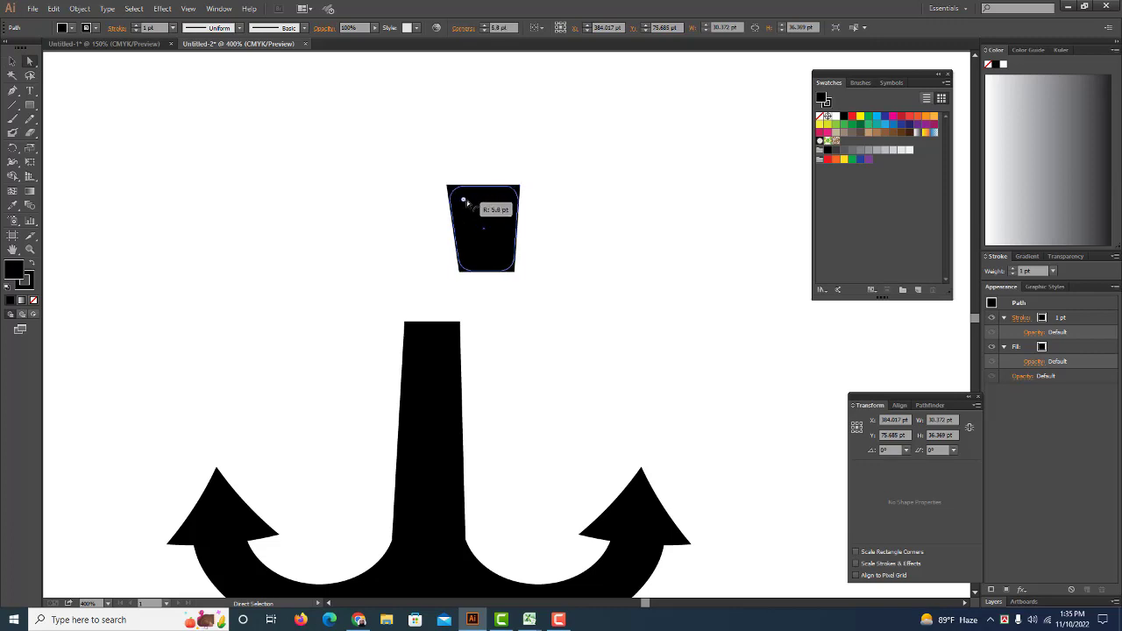
pyautogui.click(12, 61)
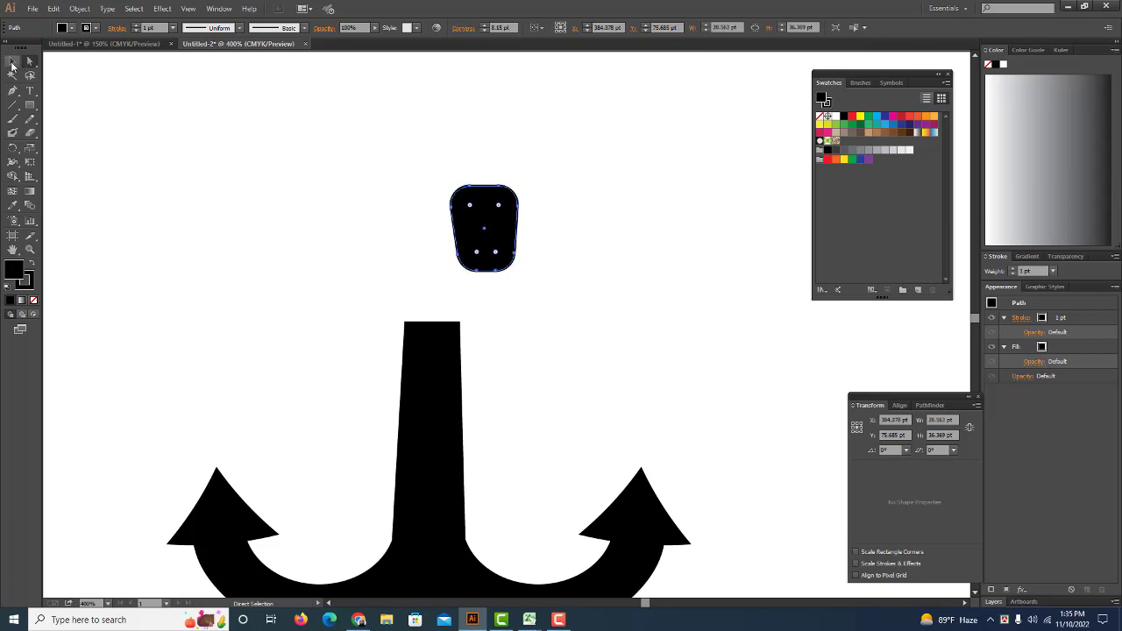
# Seat the rounded cap directly on top of the stem, undoing a stray resize
pyautogui.click(324, 183)
pyautogui.moveTo(468, 213)
pyautogui.mouseDown()
pyautogui.moveTo(421, 248)
pyautogui.moveTo(415, 298)
pyautogui.moveTo(427, 238)
pyautogui.mouseUp()
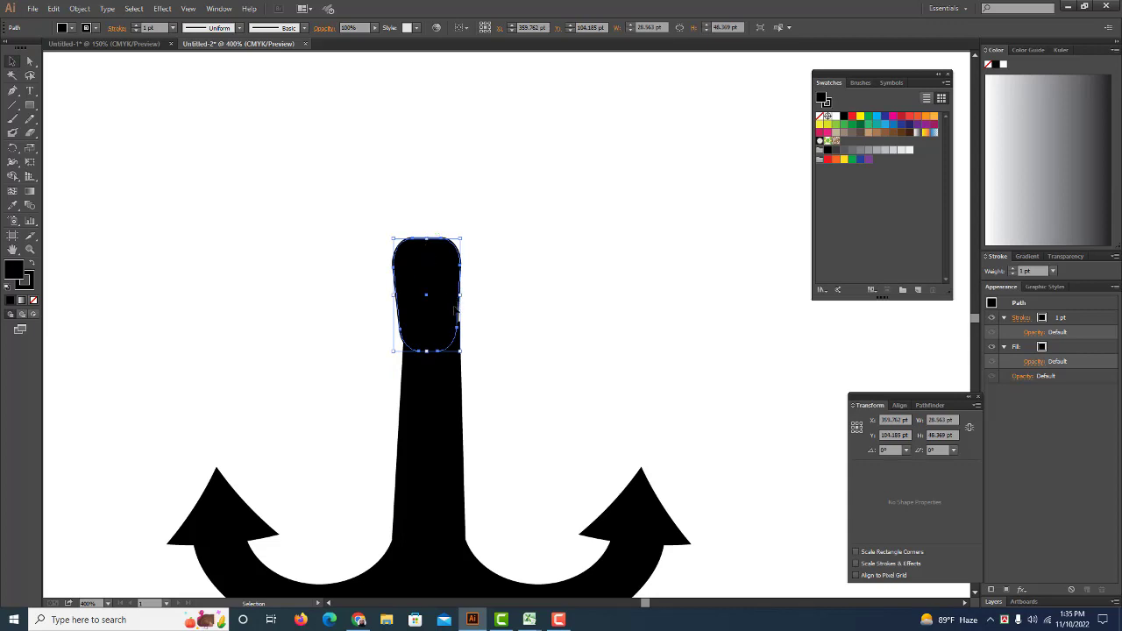
pyautogui.hotkey('ctrl', 'z')
pyautogui.click(516, 324)
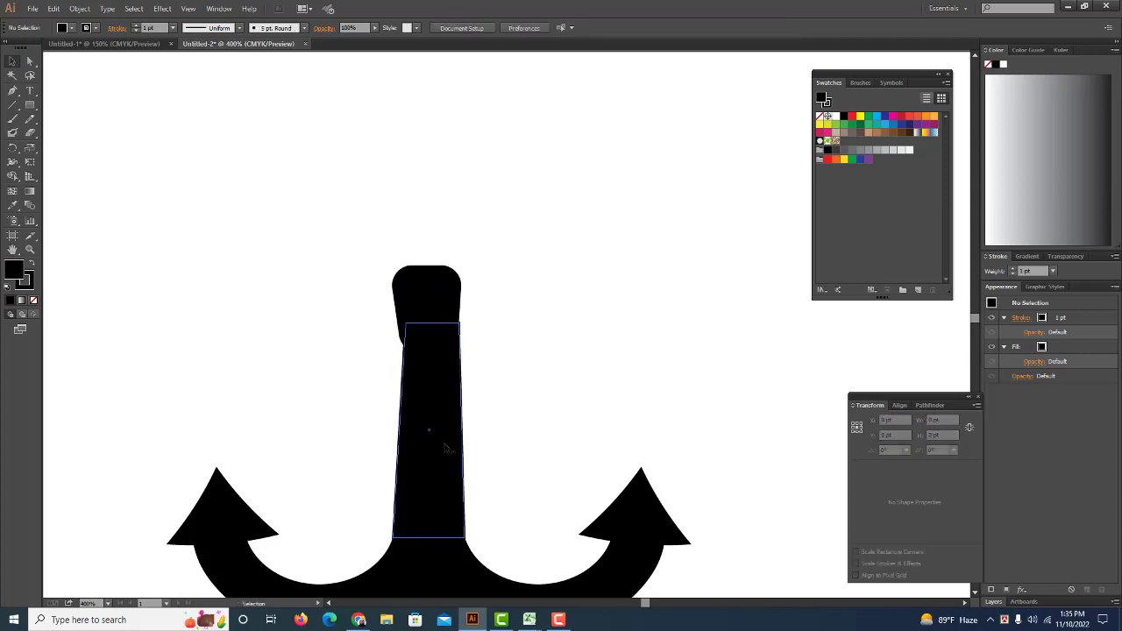
pyautogui.click(445, 312)
pyautogui.press('Right')
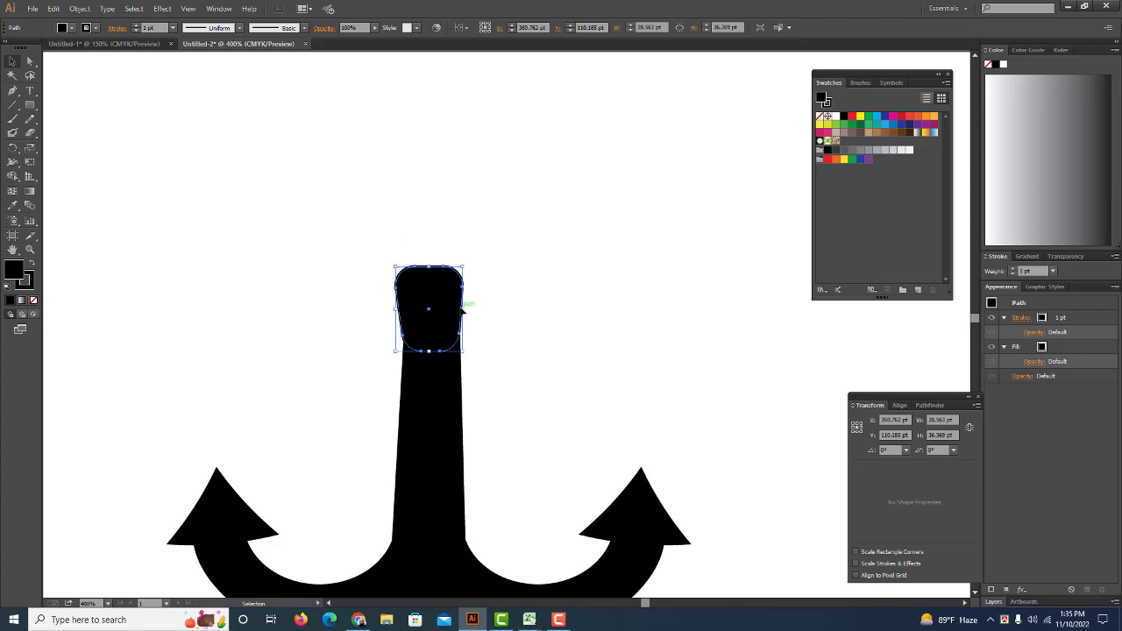
# Widen the cap slightly by dragging out its left and right sides
pyautogui.moveTo(462, 306); pyautogui.dragTo(468, 309)
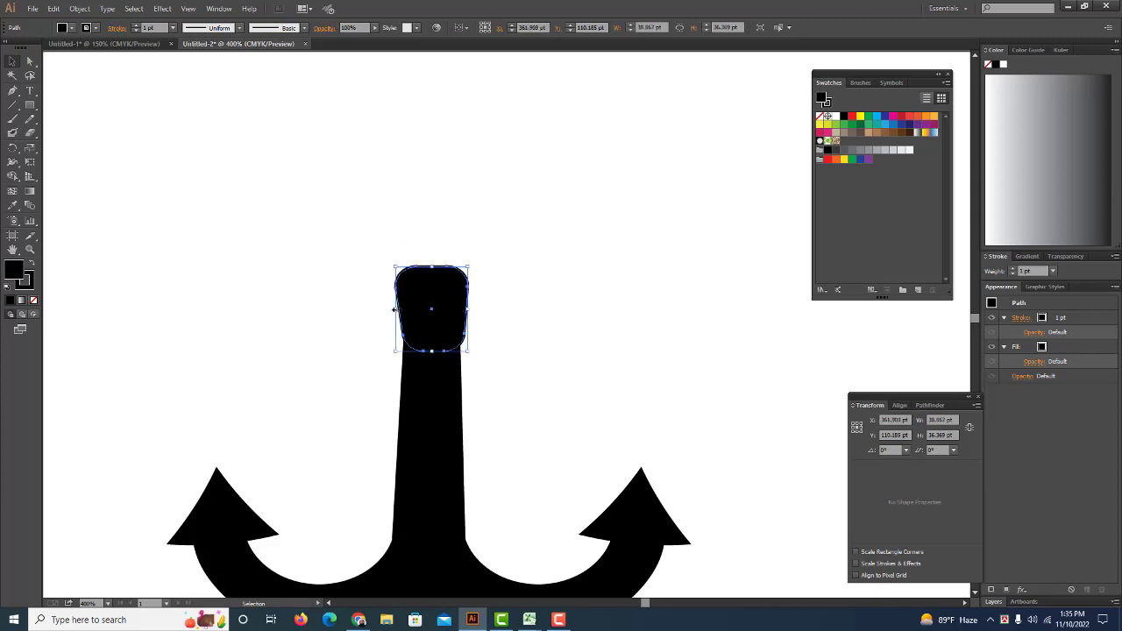
pyautogui.moveTo(394, 310); pyautogui.dragTo(410, 305)
pyautogui.scroll(-1, 477, 348)
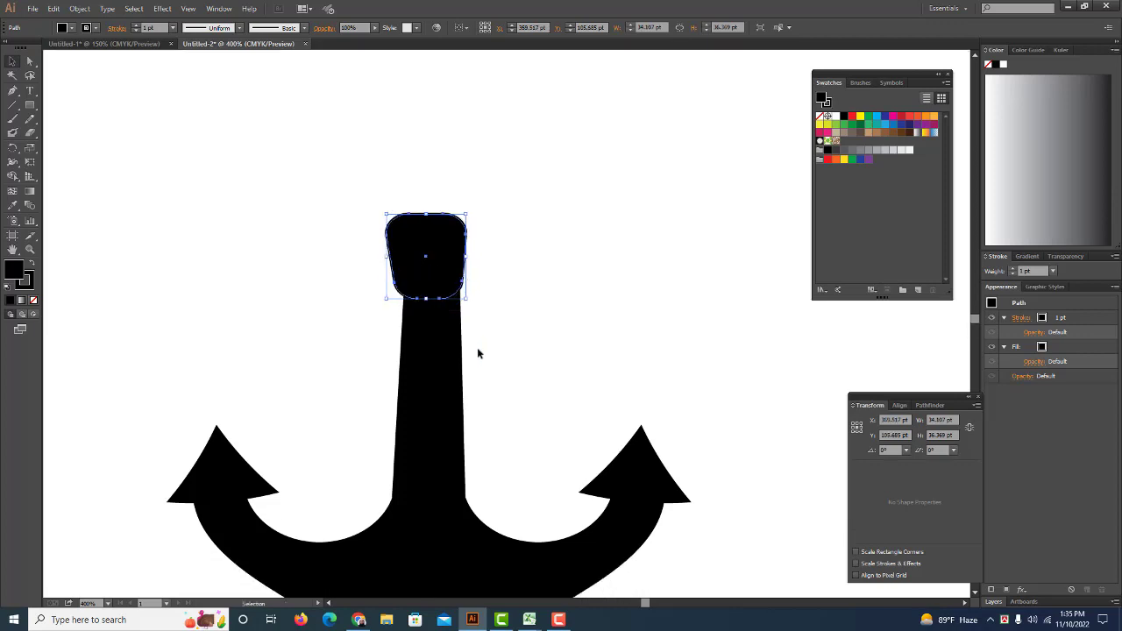
pyautogui.scroll(-1, 484, 351)
pyautogui.scroll(-1, 484, 351)
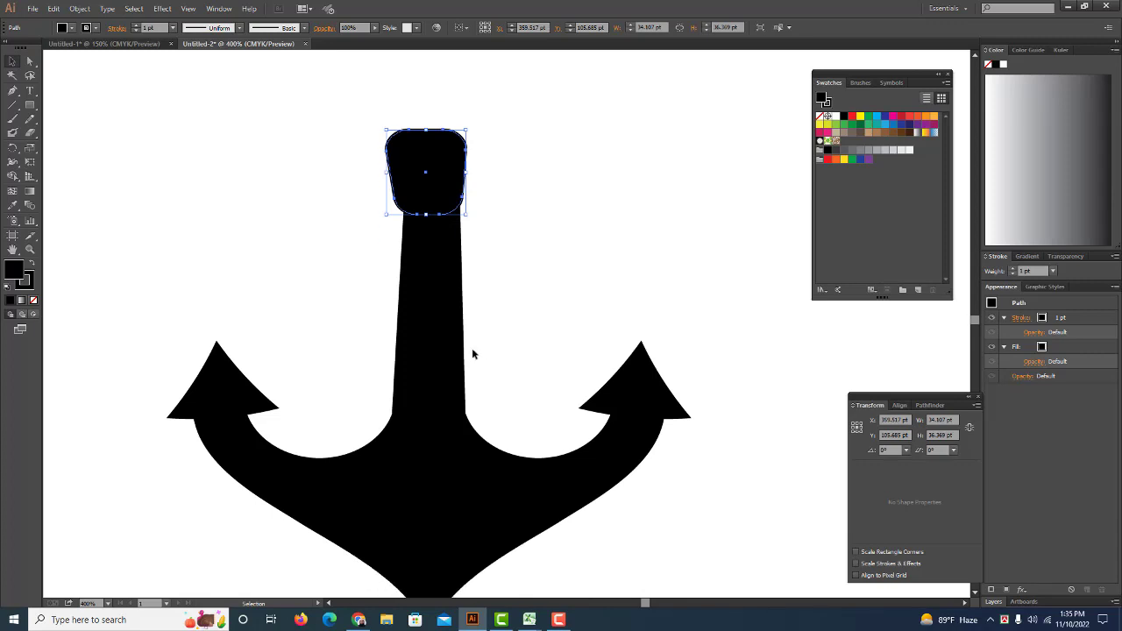
# Unite the cap, shaft and curved base into one anchor shape with Pathfinder
pyautogui.keyDown('shift'); pyautogui.click(446, 349); pyautogui.keyUp('shift')
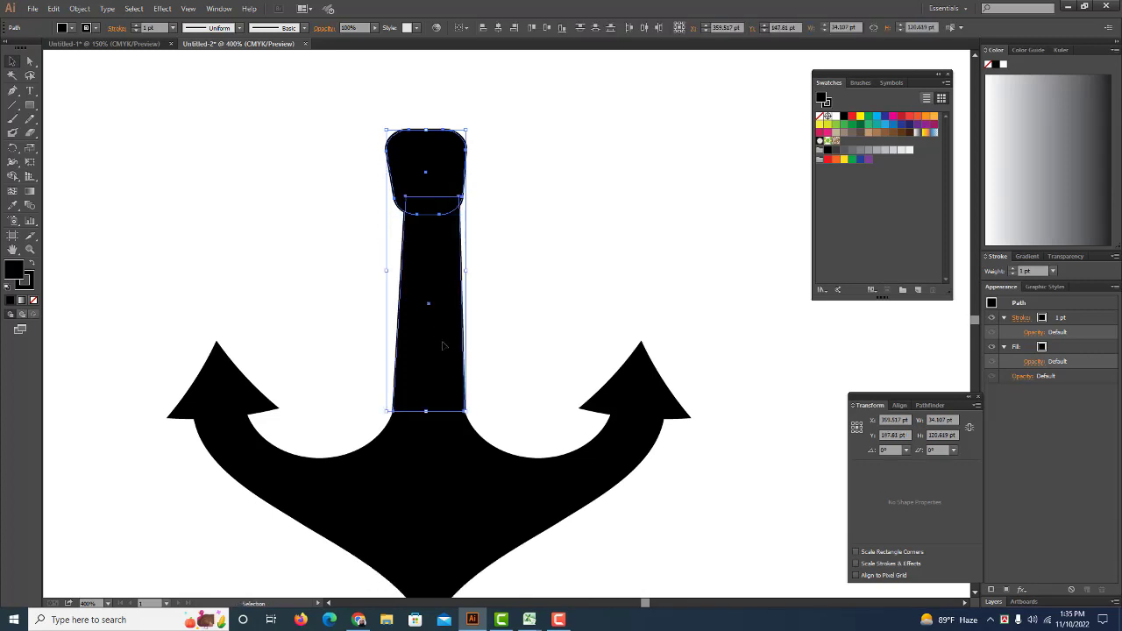
pyautogui.keyDown('shift'); pyautogui.click(445, 470); pyautogui.keyUp('shift')
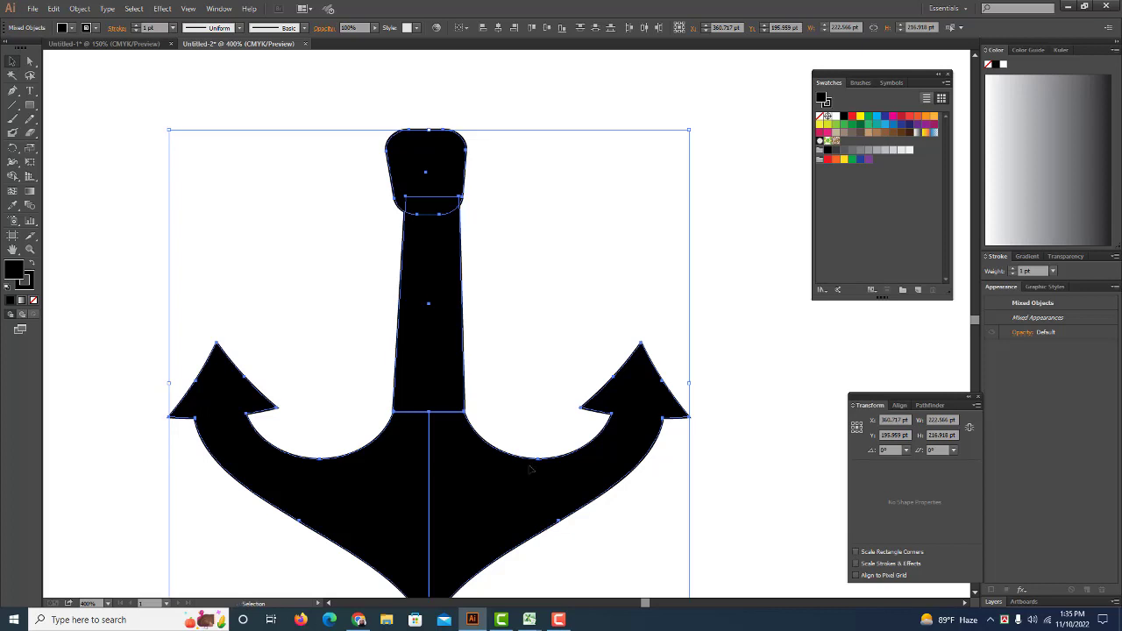
pyautogui.click(928, 405)
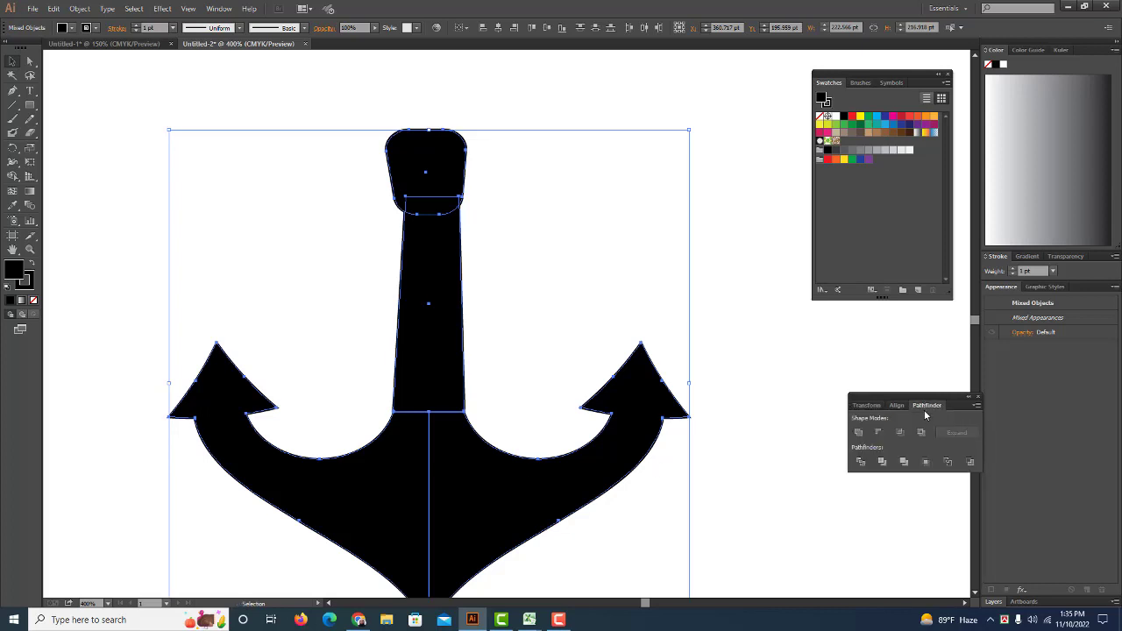
pyautogui.click(860, 433)
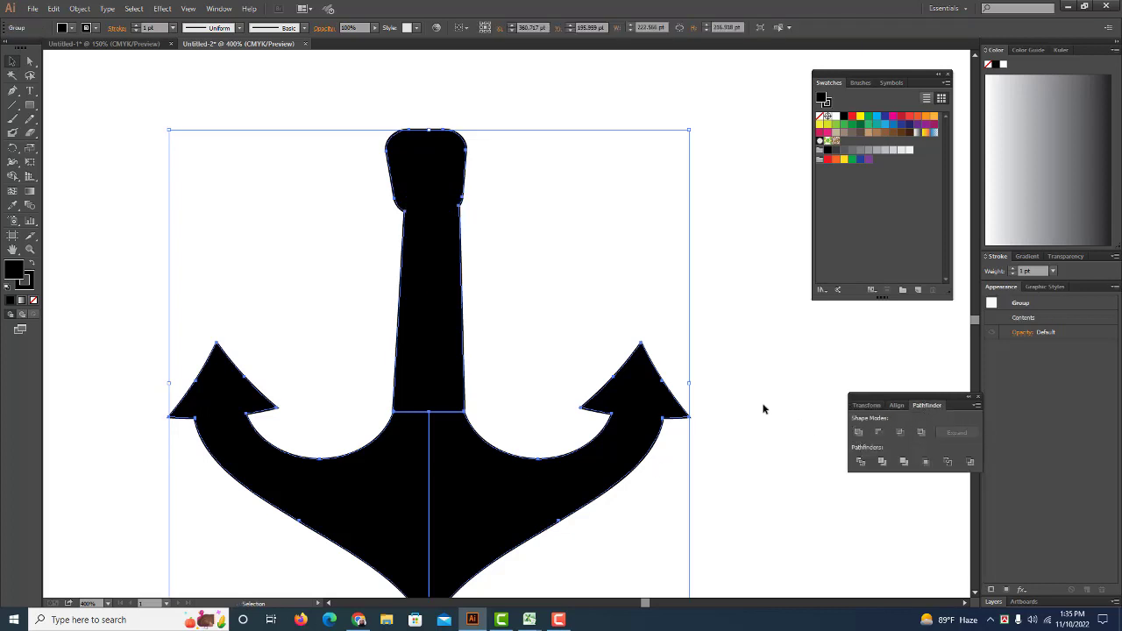
# Unite the neck piece and the curved base into one shape with Pathfinder
pyautogui.click(772, 379)
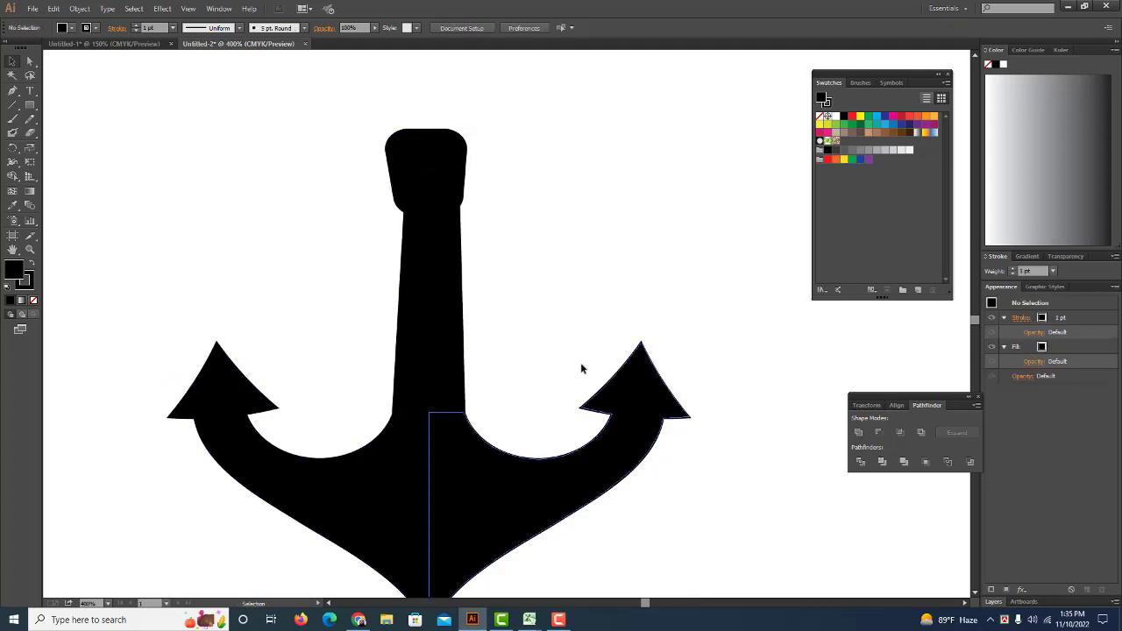
pyautogui.click(454, 356)
pyautogui.keyDown('shift'); pyautogui.click(448, 429); pyautogui.keyUp('shift')
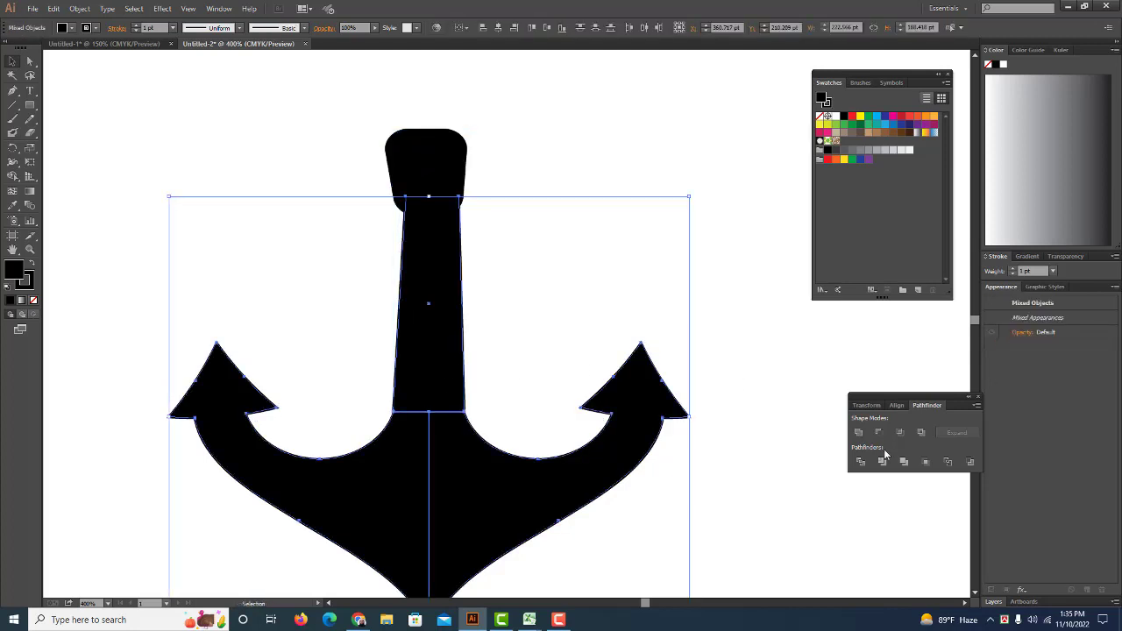
pyautogui.click(860, 435)
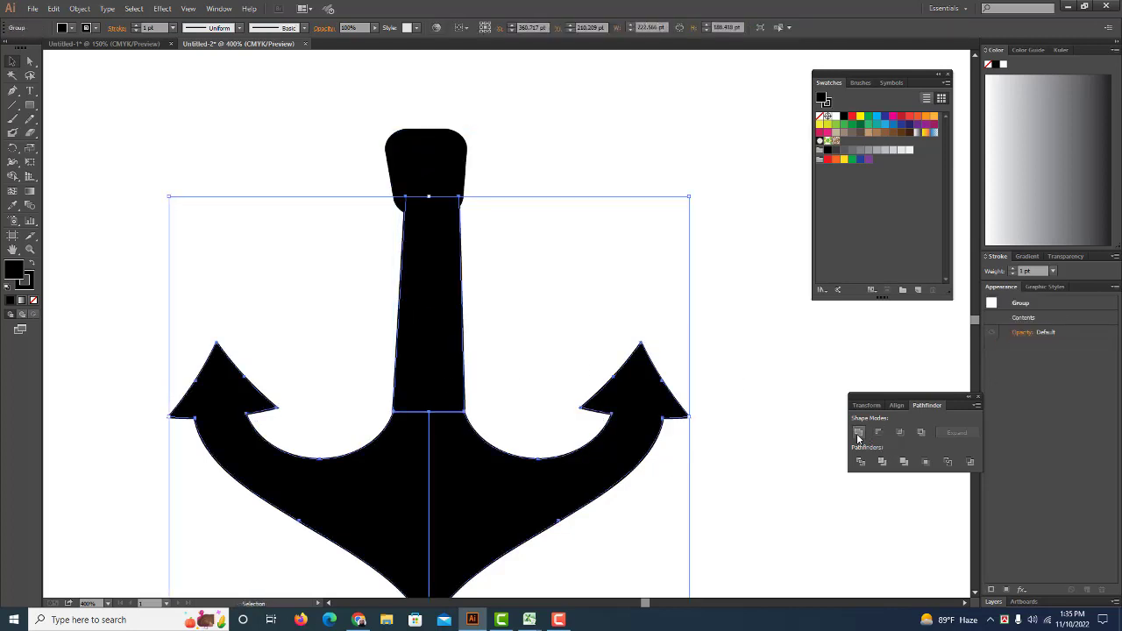
pyautogui.click(774, 460)
pyautogui.click(445, 437)
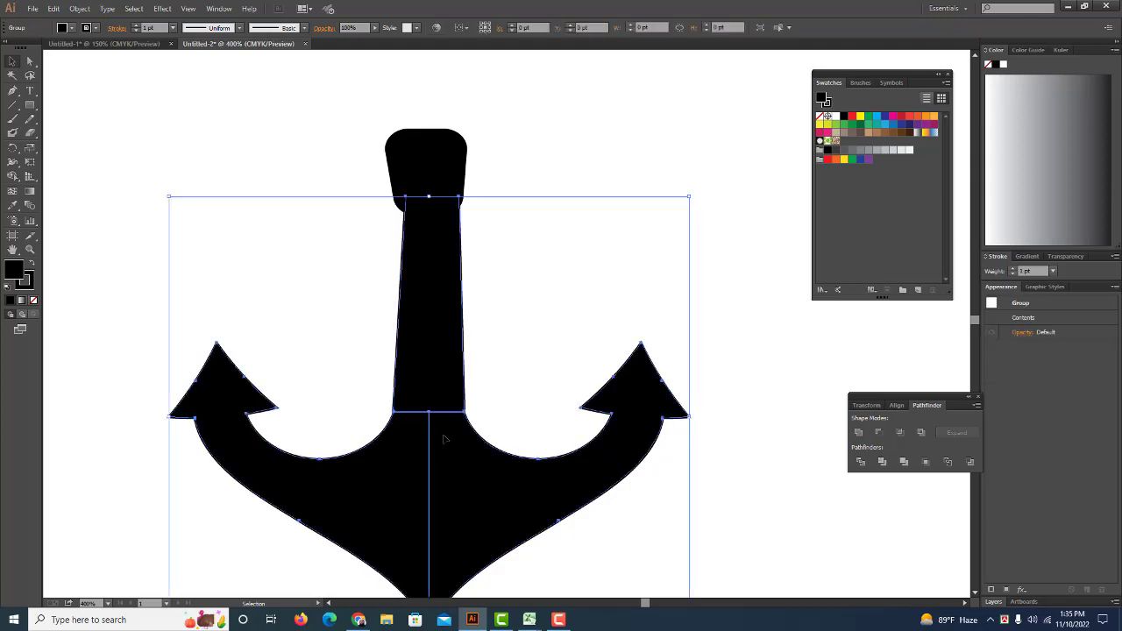
pyautogui.keyDown('shift'); pyautogui.click(433, 374); pyautogui.keyUp('shift')
pyautogui.click(436, 418)
pyautogui.click(741, 466)
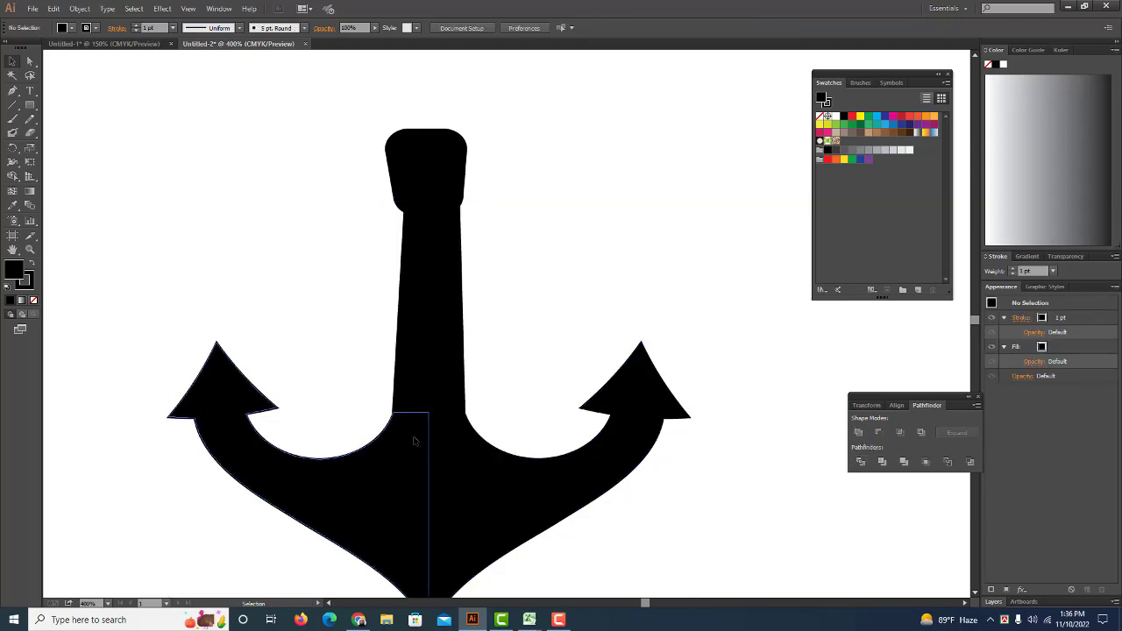
pyautogui.click(429, 387)
# Nudge the separate rounded cap up-right and shift the anchor body slightly lower
pyautogui.click(703, 293)
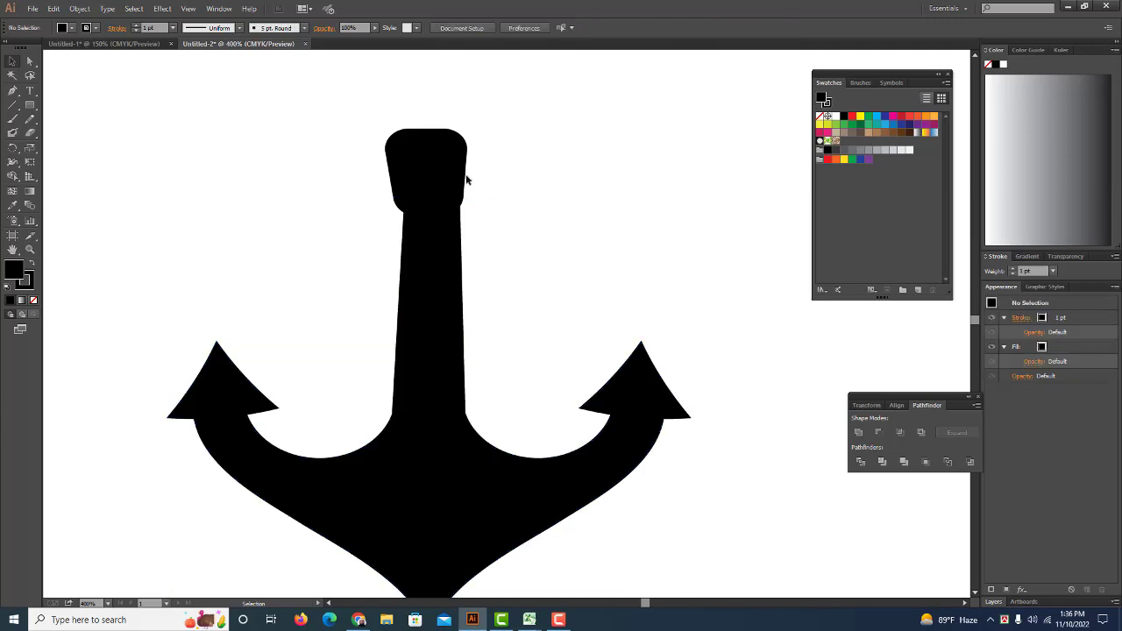
pyautogui.moveTo(473, 173); pyautogui.dragTo(497, 167)
pyautogui.moveTo(435, 260)
pyautogui.mouseDown()
pyautogui.moveTo(496, 294)
pyautogui.moveTo(431, 308)
pyautogui.mouseUp()
pyautogui.click(215, 164)
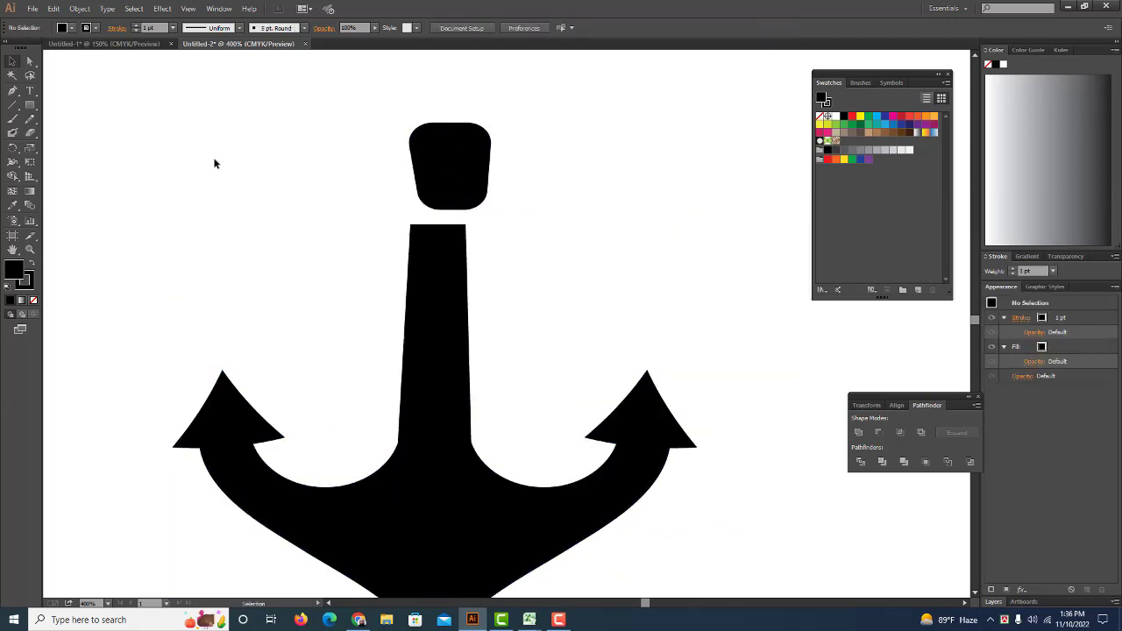
pyautogui.scroll(-2, 399, 476)
pyautogui.moveTo(442, 390); pyautogui.dragTo(443, 411)
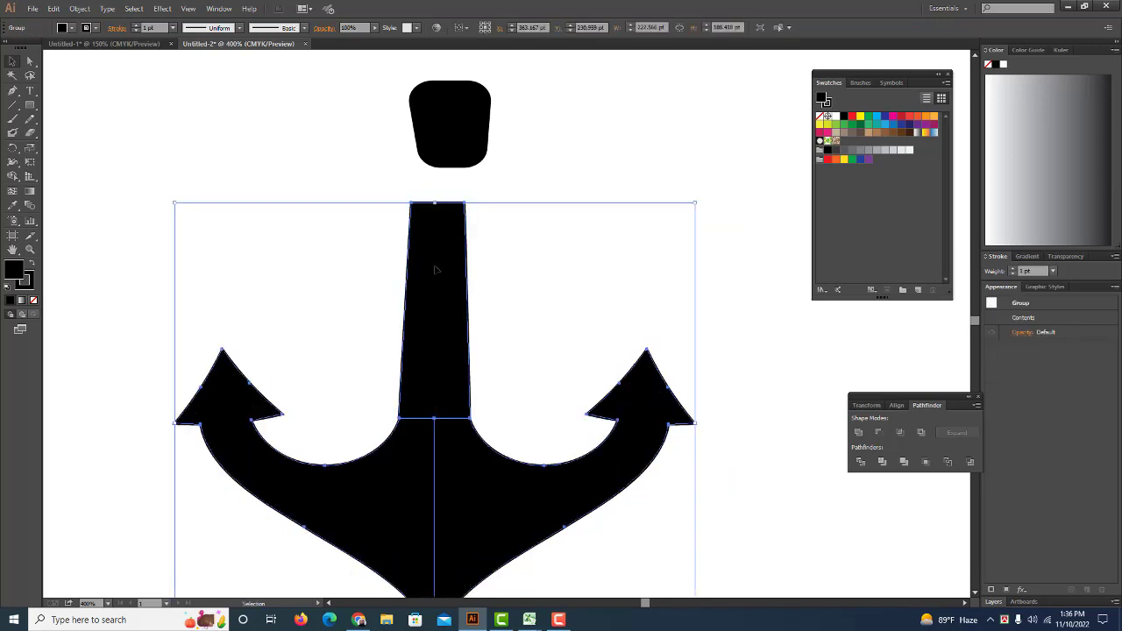
# Rest the cap back on the shaft top, trying a Unite with the body and undoing it
pyautogui.moveTo(443, 138); pyautogui.dragTo(428, 187)
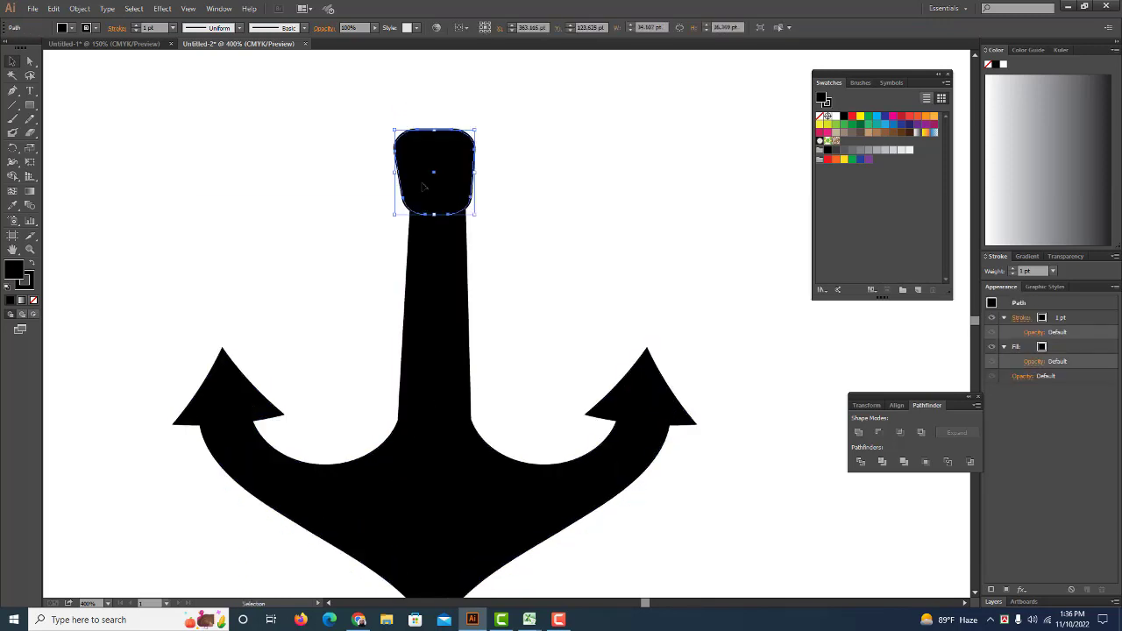
pyautogui.keyDown('shift'); pyautogui.click(467, 290); pyautogui.keyUp('shift')
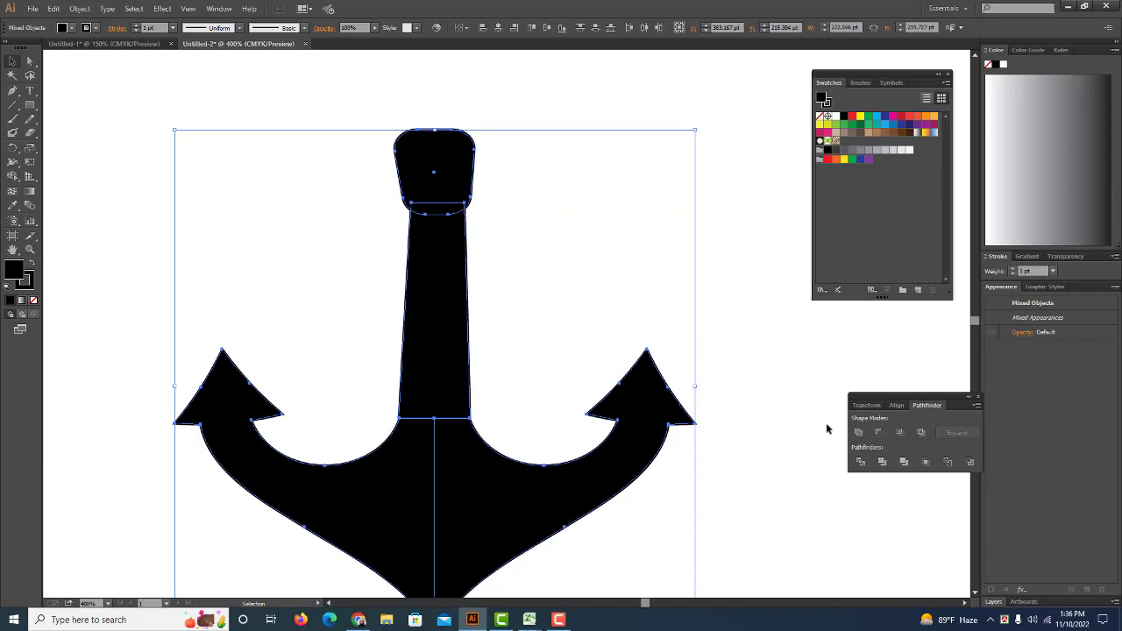
pyautogui.click(860, 432)
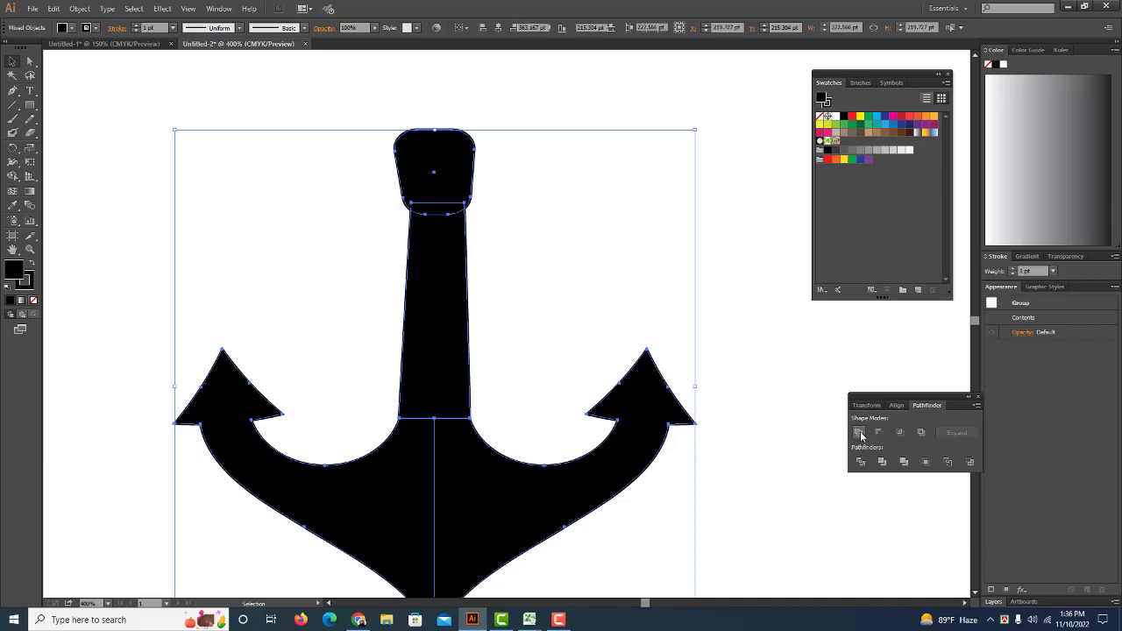
pyautogui.hotkey('ctrl', 'z')
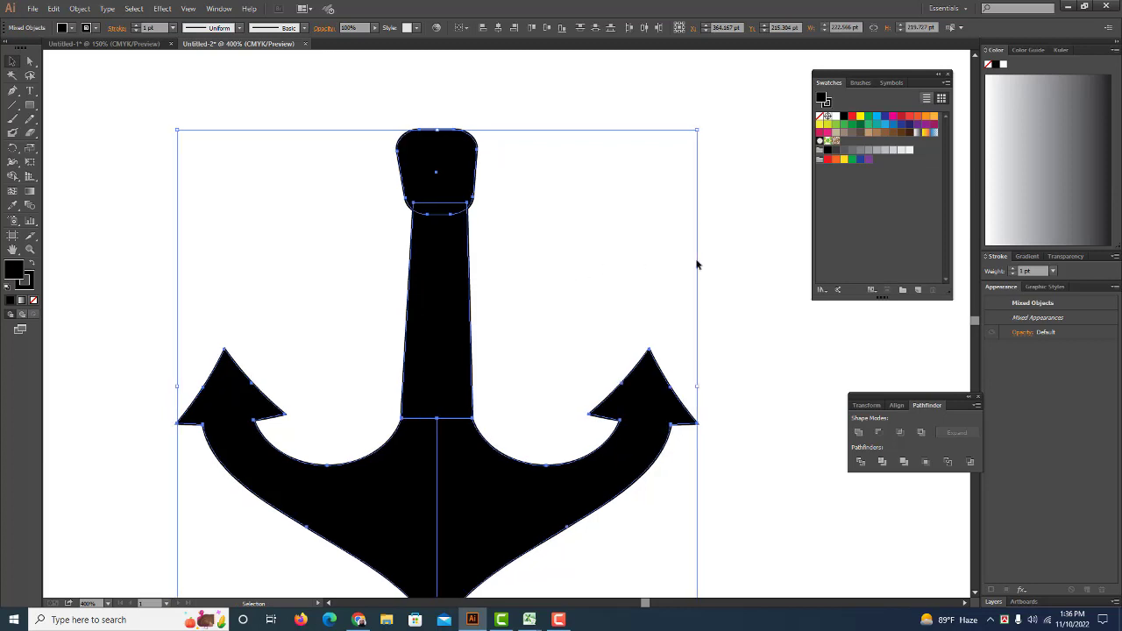
pyautogui.click(730, 250)
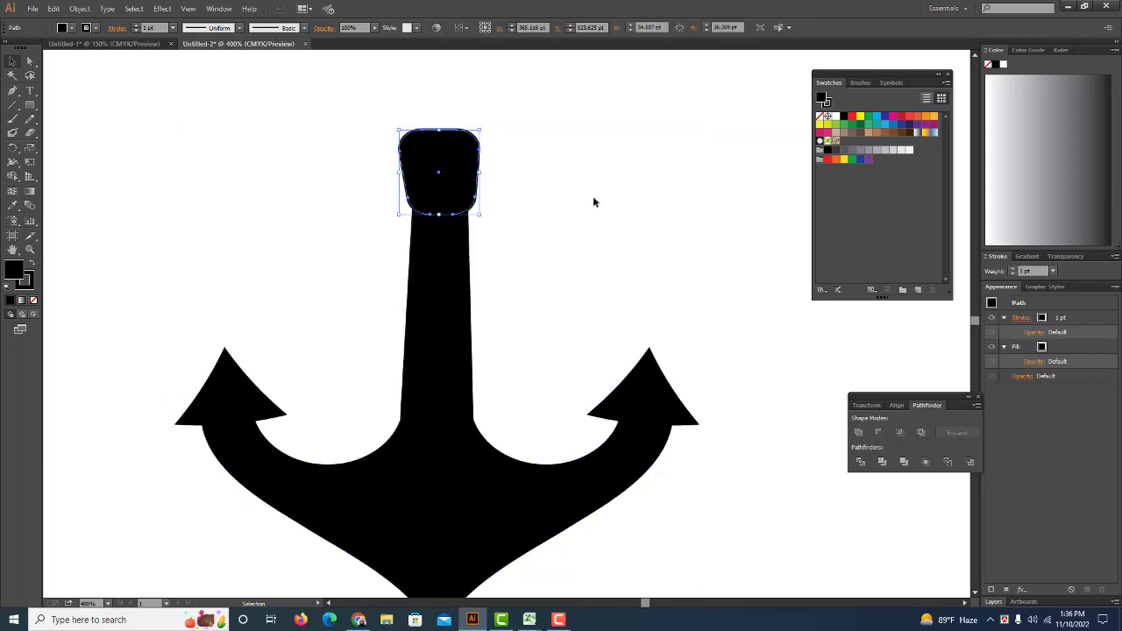
pyautogui.click(589, 246)
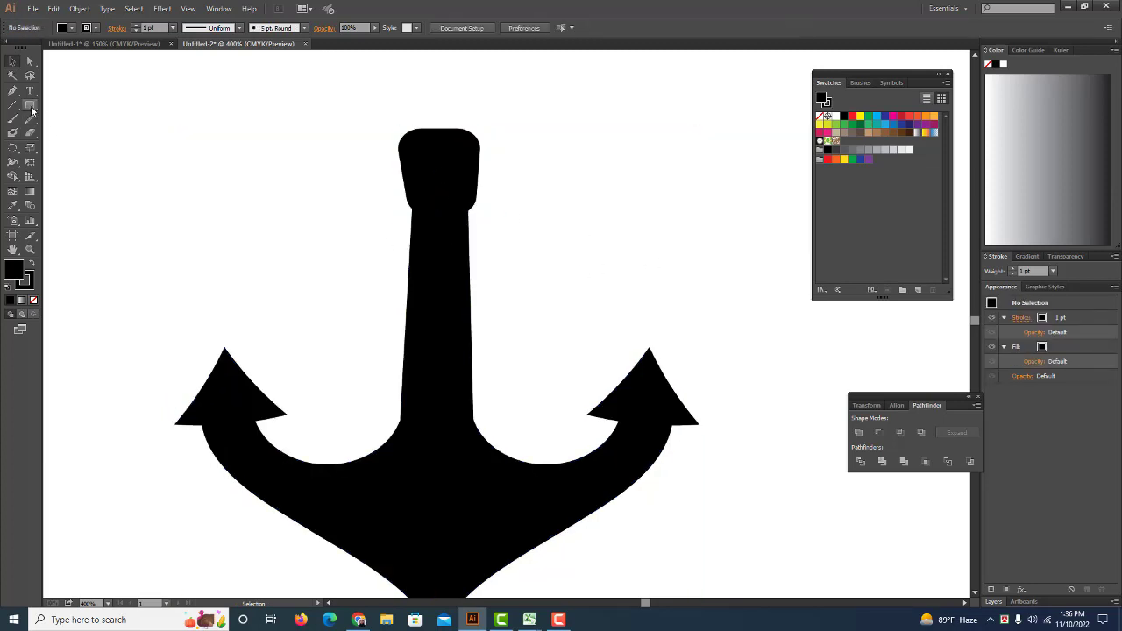
pyautogui.moveTo(30, 104); pyautogui.dragTo(84, 135)
# Draw a circle above the anchor cap and centre it over the cap
pyautogui.click(84, 134)
pyautogui.moveTo(365, 107)
pyautogui.mouseDown()
pyautogui.moveTo(447, 133)
pyautogui.moveTo(438, 121)
pyautogui.mouseUp()
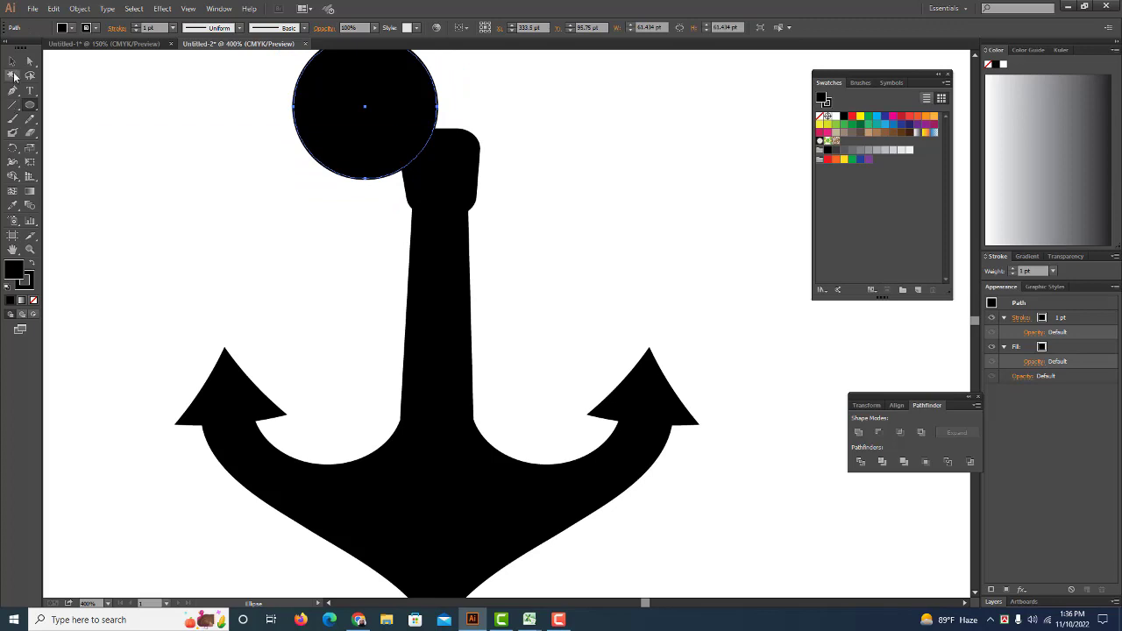
pyautogui.press('v')
pyautogui.moveTo(336, 117); pyautogui.dragTo(440, 94)
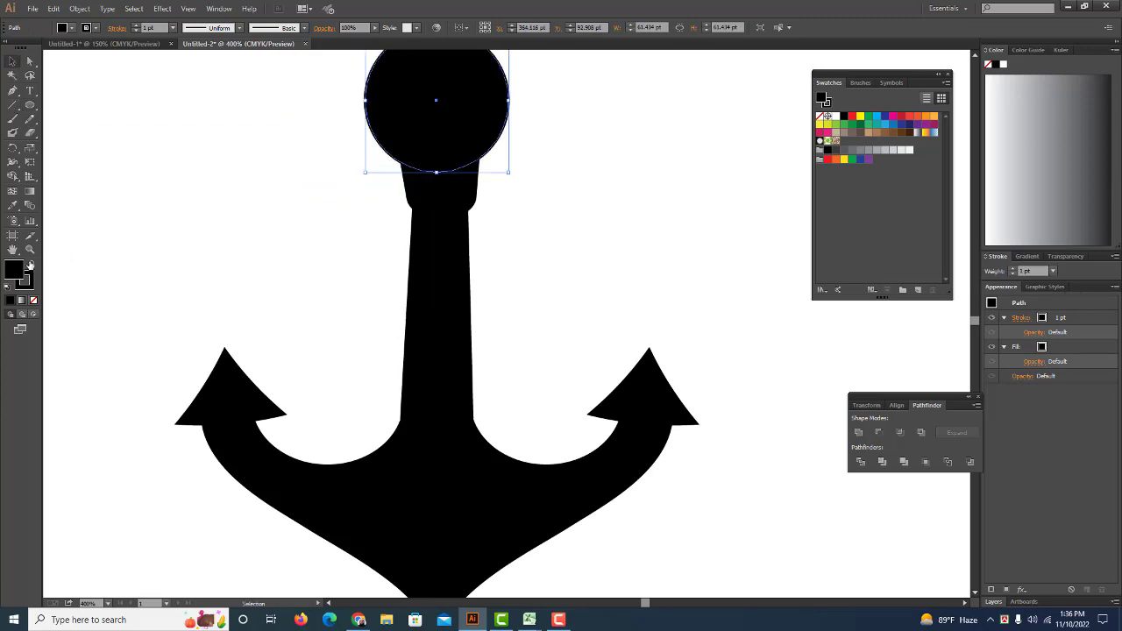
# Set the circle's fill to None with an 8 pt black stroke, making a hollow ring
pyautogui.click(33, 301)
pyautogui.scroll(2, 322, 208)
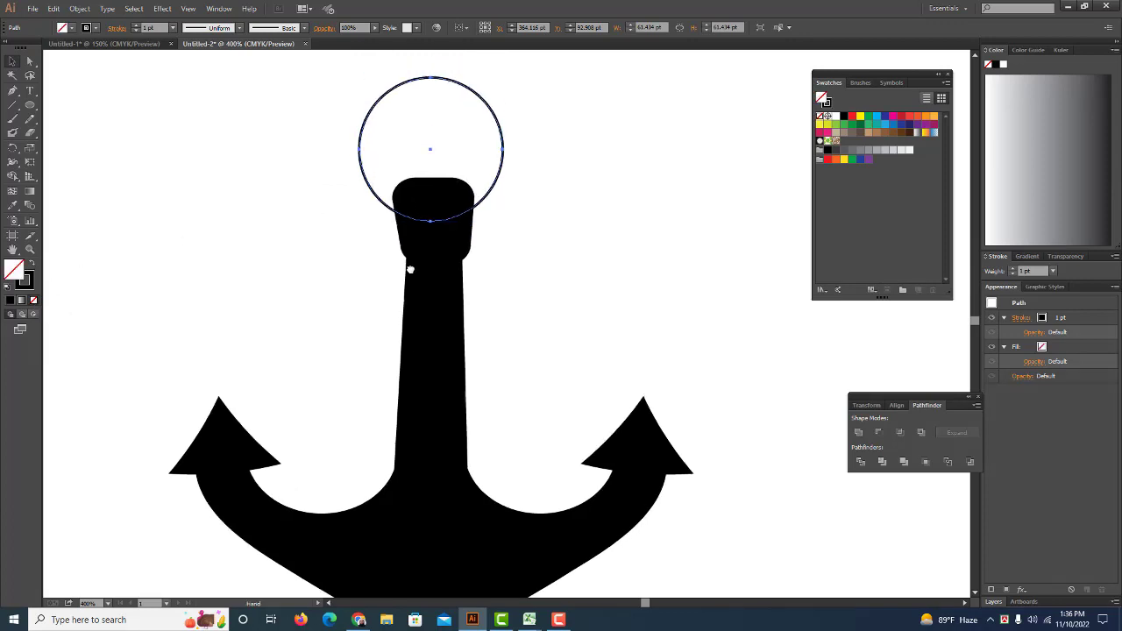
pyautogui.scroll(2, 408, 263)
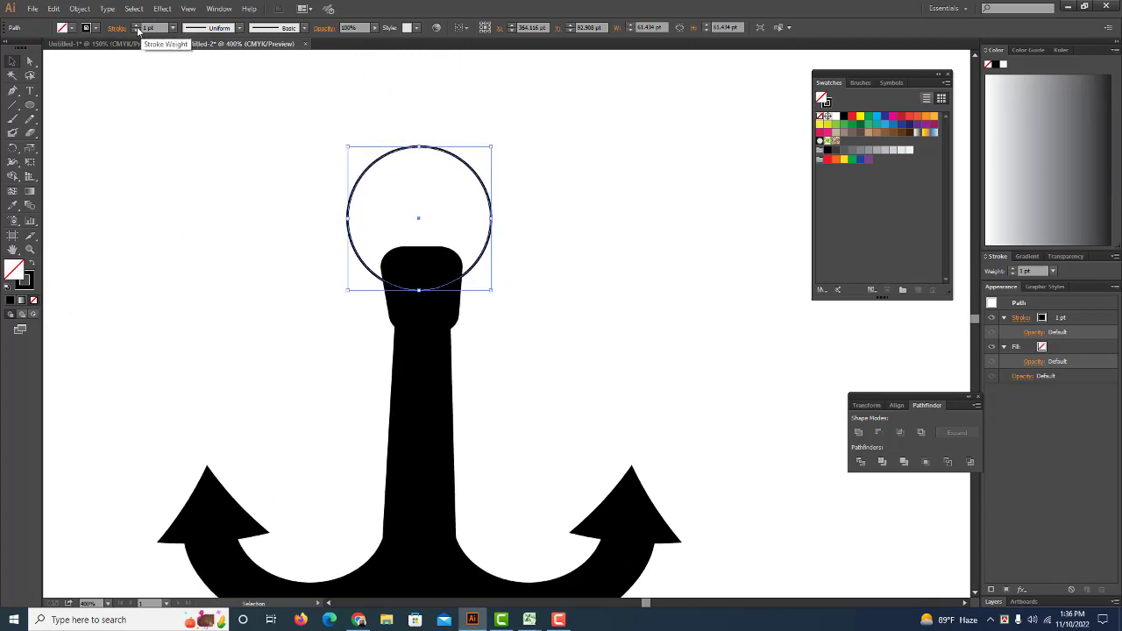
pyautogui.click(137, 25)
pyautogui.click(137, 25)
pyautogui.click(137, 26)
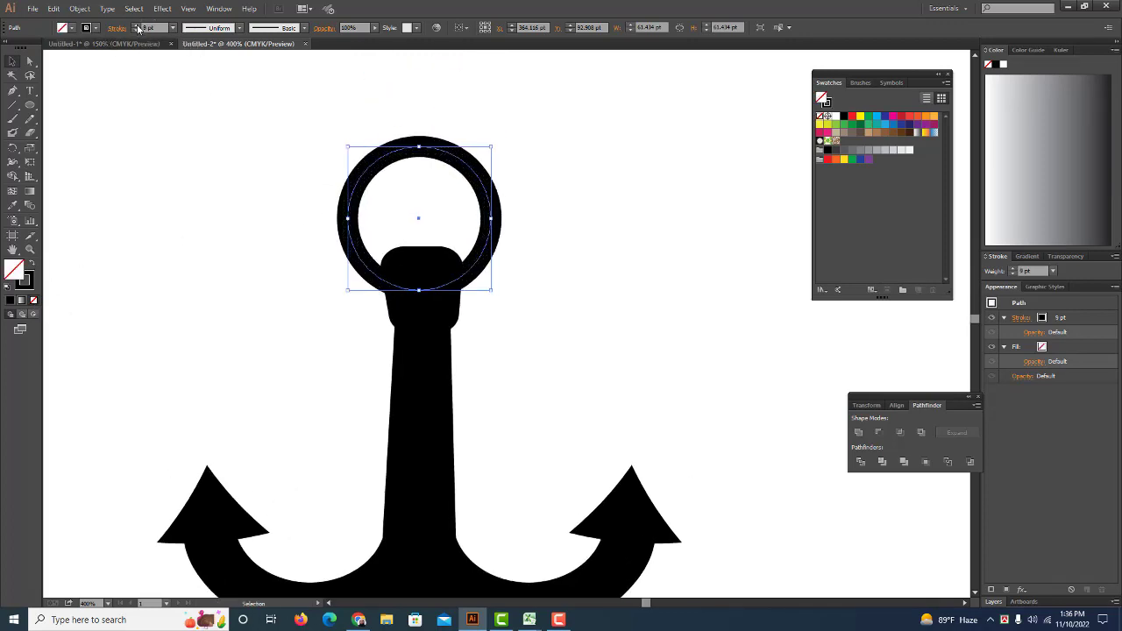
pyautogui.click(137, 32)
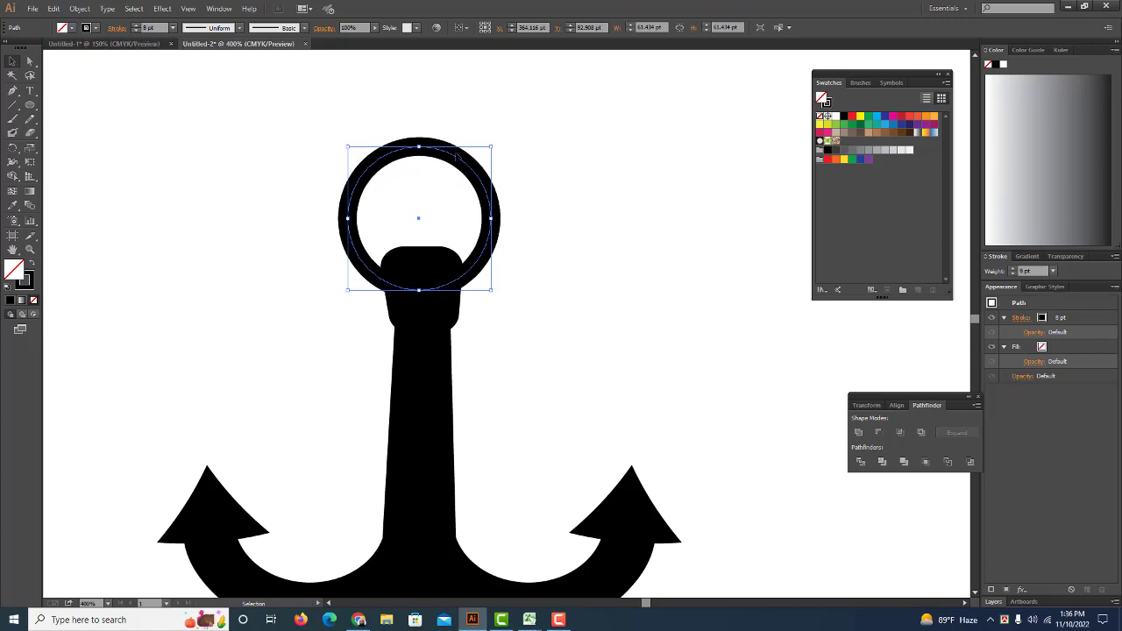
pyautogui.scroll(-2, 504, 344)
pyautogui.click(619, 290)
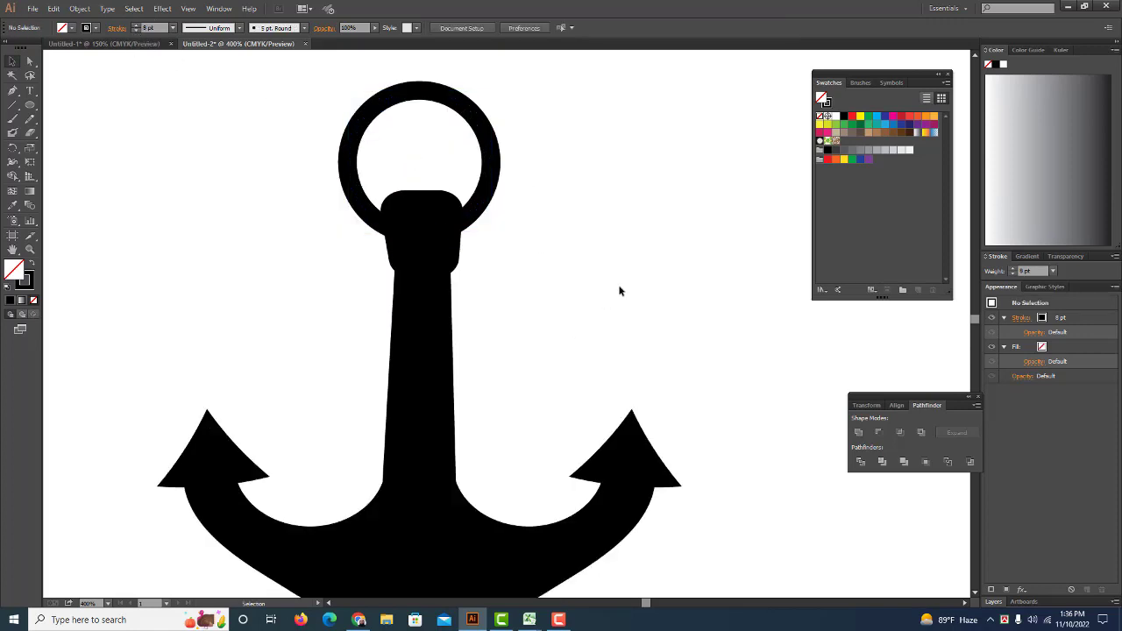
pyautogui.click(30, 106)
pyautogui.click(58, 105)
# Draw a solid black crossbar rectangle across the shank with no outline
pyautogui.moveTo(333, 314)
pyautogui.mouseDown()
pyautogui.moveTo(546, 347)
pyautogui.moveTo(526, 345)
pyautogui.mouseUp()
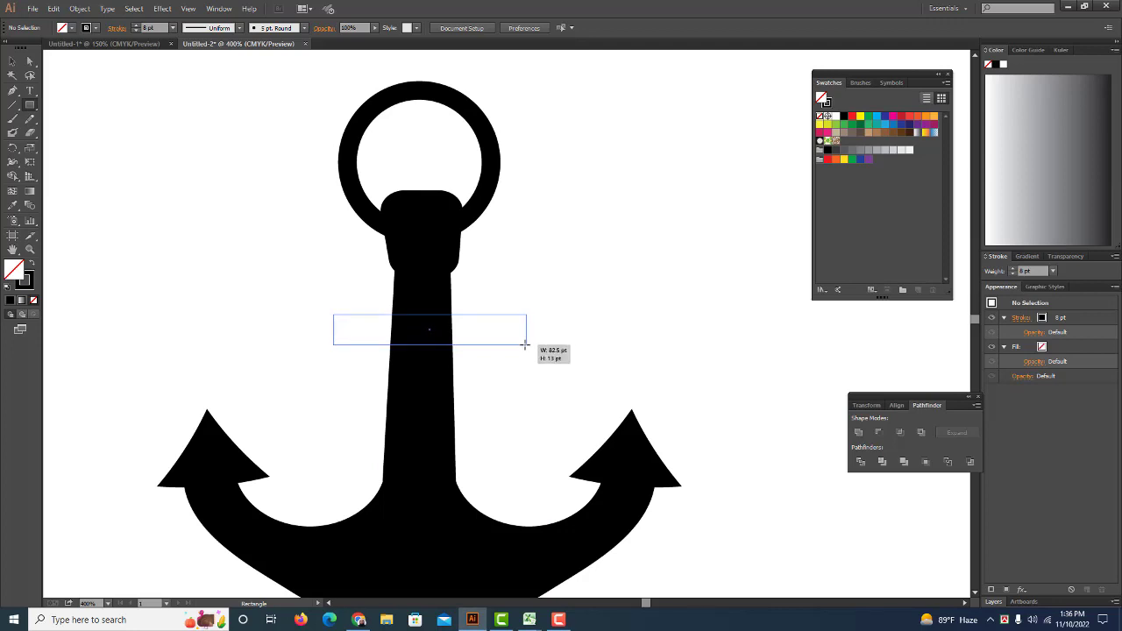
pyautogui.moveTo(525, 345); pyautogui.dragTo(516, 349)
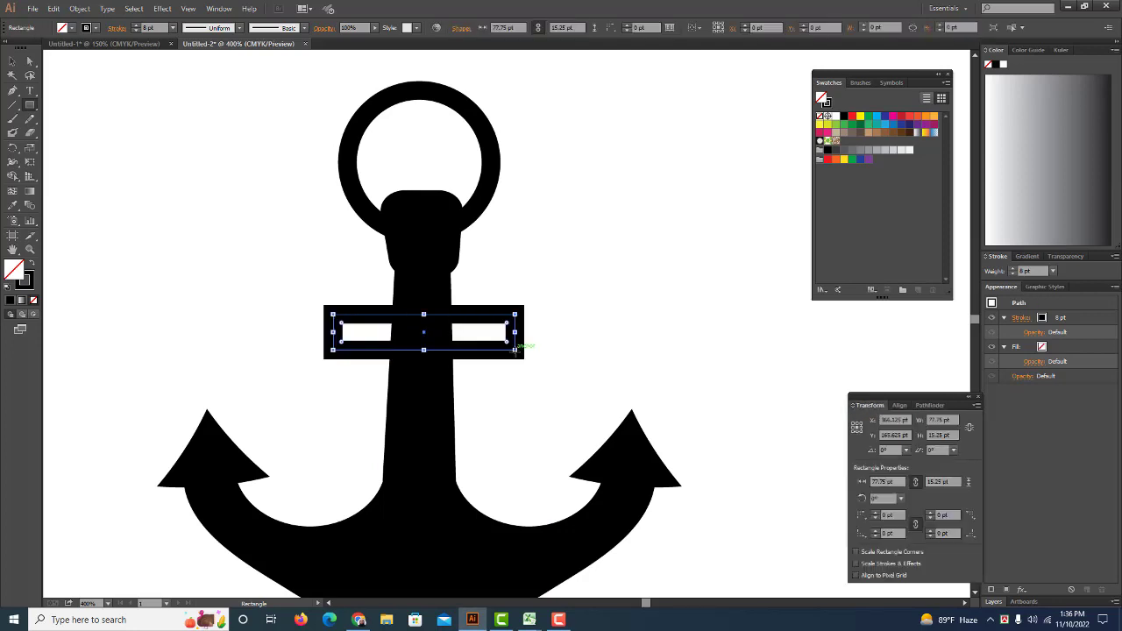
pyautogui.click(31, 264)
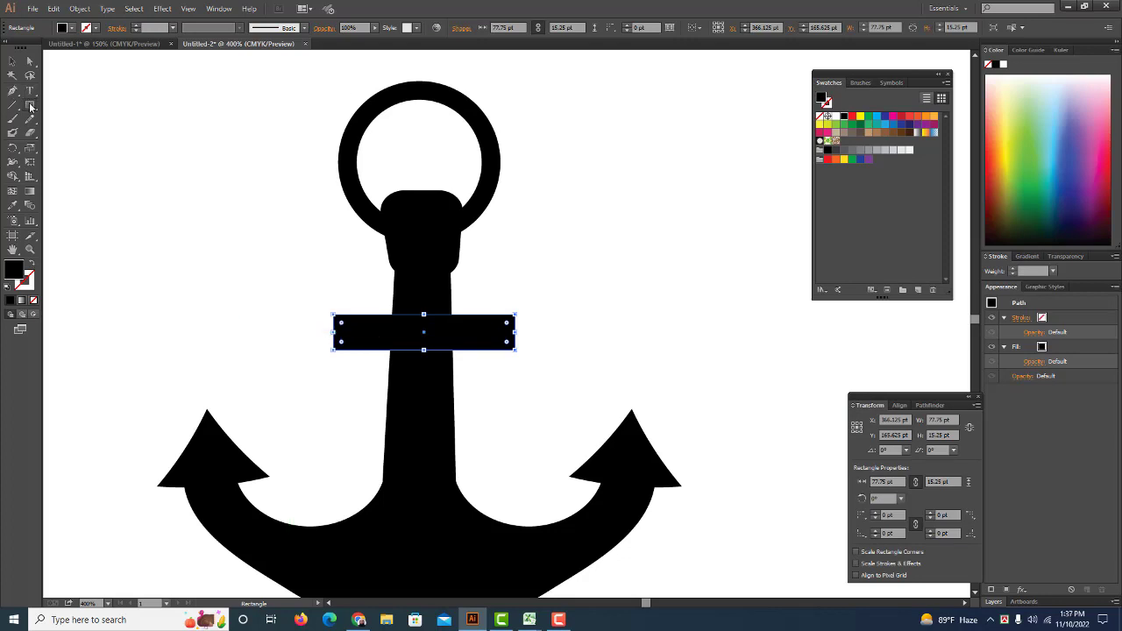
# Add matching round 24.5 pt black knobs at the crossbar's right and left ends
pyautogui.moveTo(30, 106); pyautogui.dragTo(100, 131)
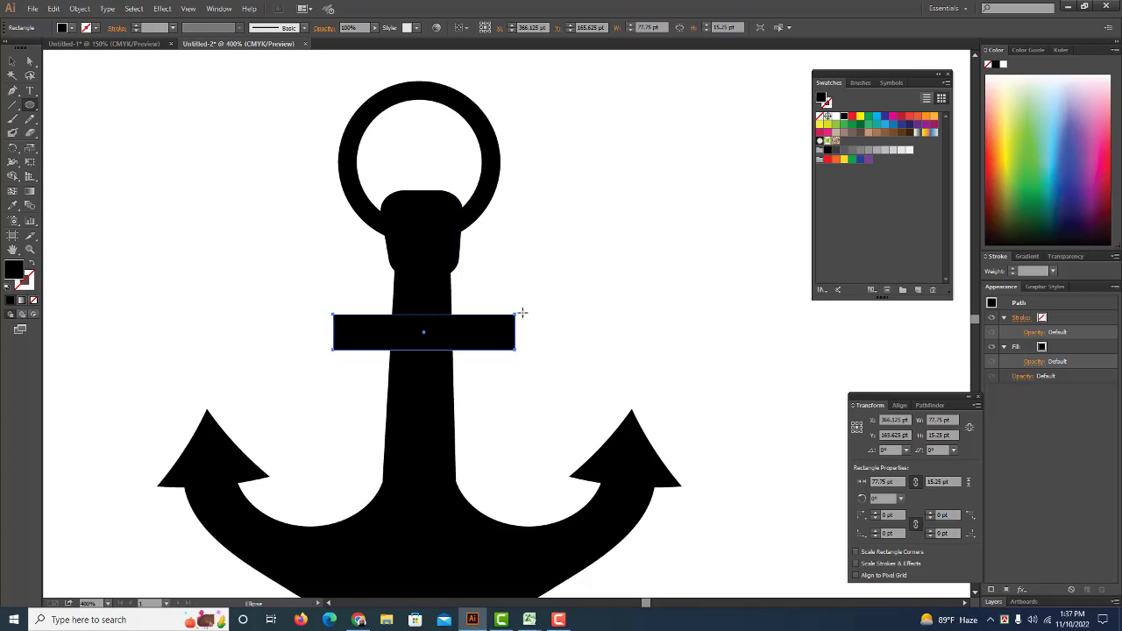
pyautogui.moveTo(510, 304); pyautogui.dragTo(567, 363)
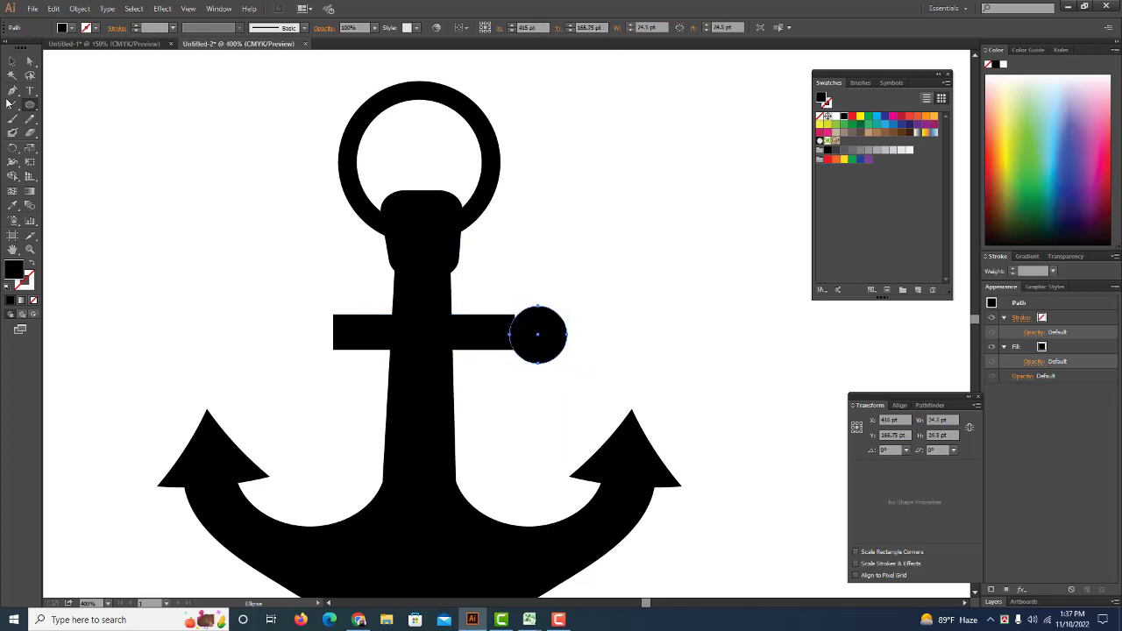
pyautogui.click(13, 63)
pyautogui.moveTo(541, 331); pyautogui.dragTo(320, 338)
pyautogui.click(619, 323)
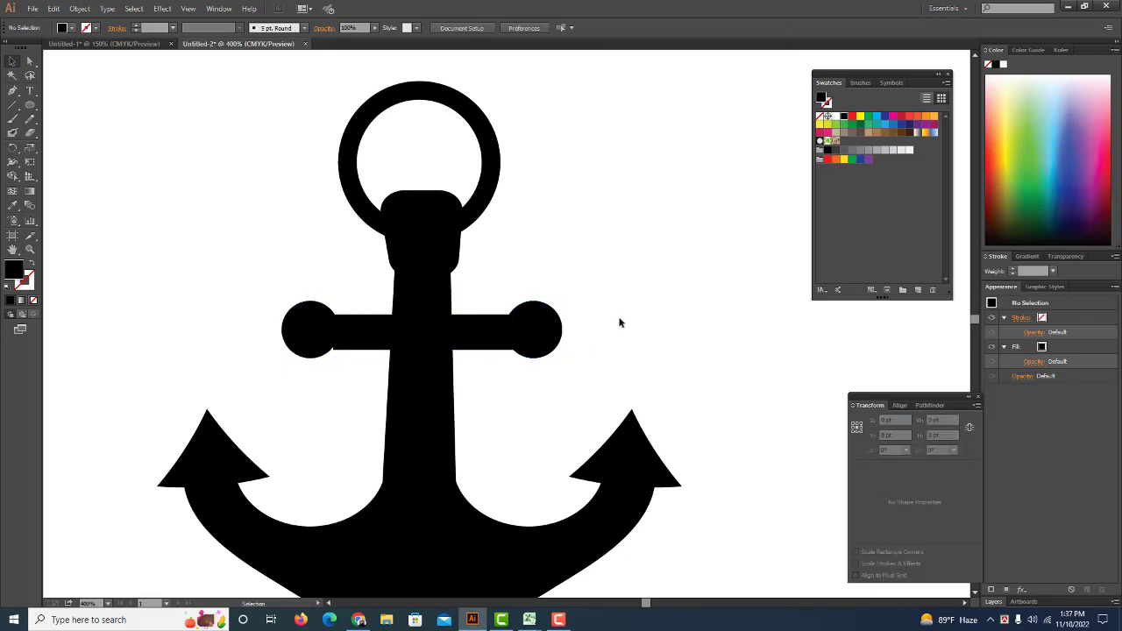
pyautogui.click(307, 332)
pyautogui.press('Right')
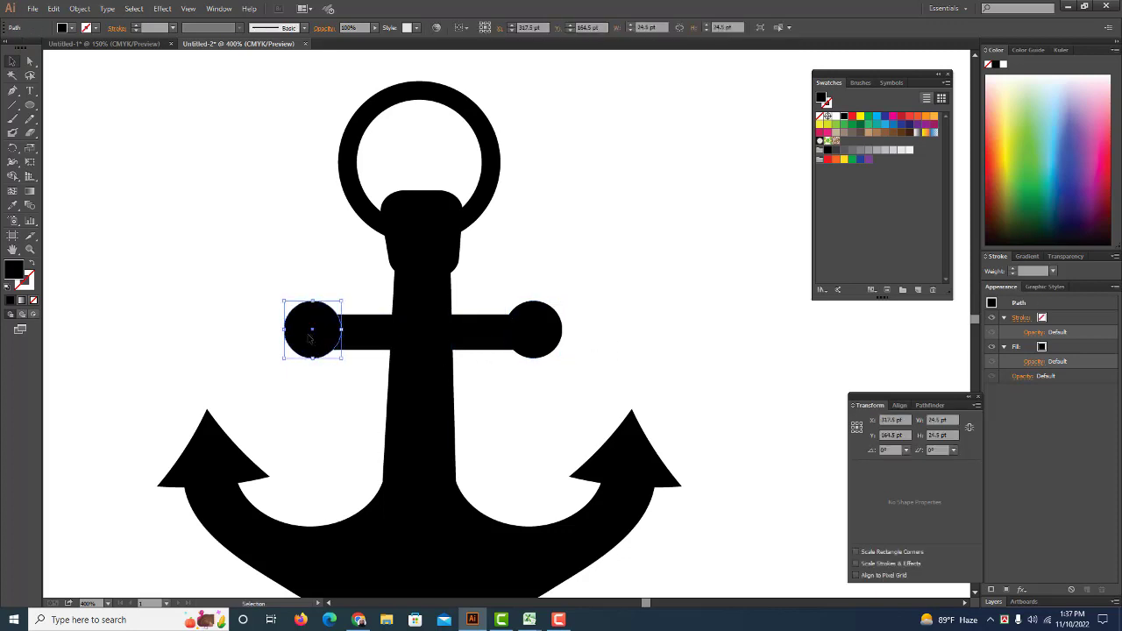
pyautogui.press('Right')
pyautogui.click(274, 268)
pyautogui.scroll(-2, 294, 279)
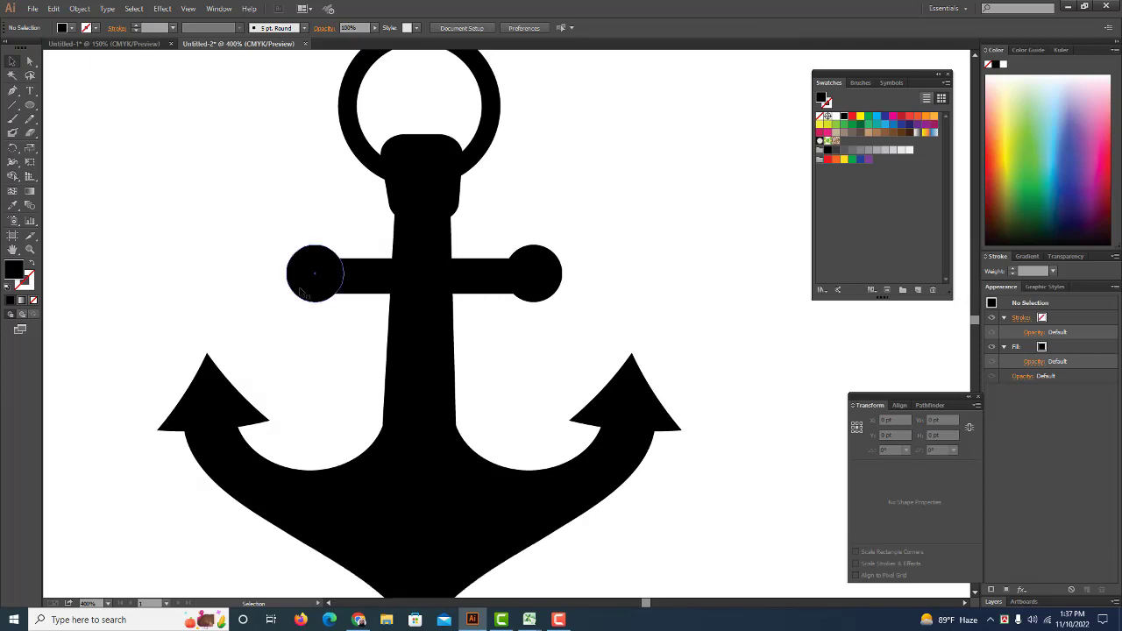
# Fill every part of the anchor with the light blue swatch
pyautogui.hotkey('ctrl', '-')
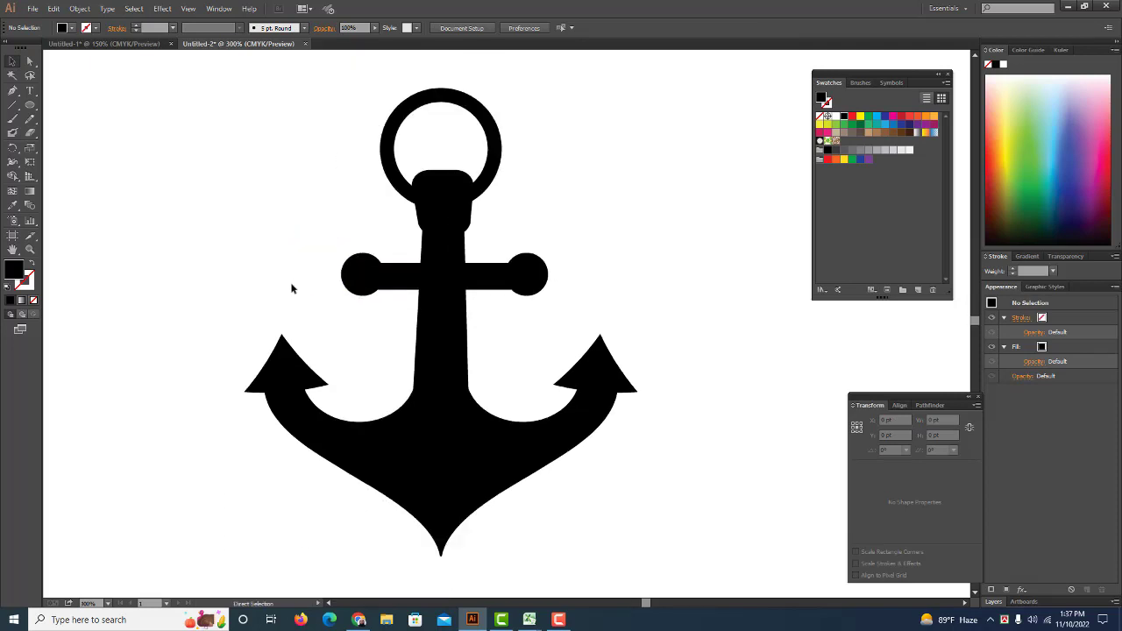
pyautogui.moveTo(286, 150); pyautogui.dragTo(656, 531)
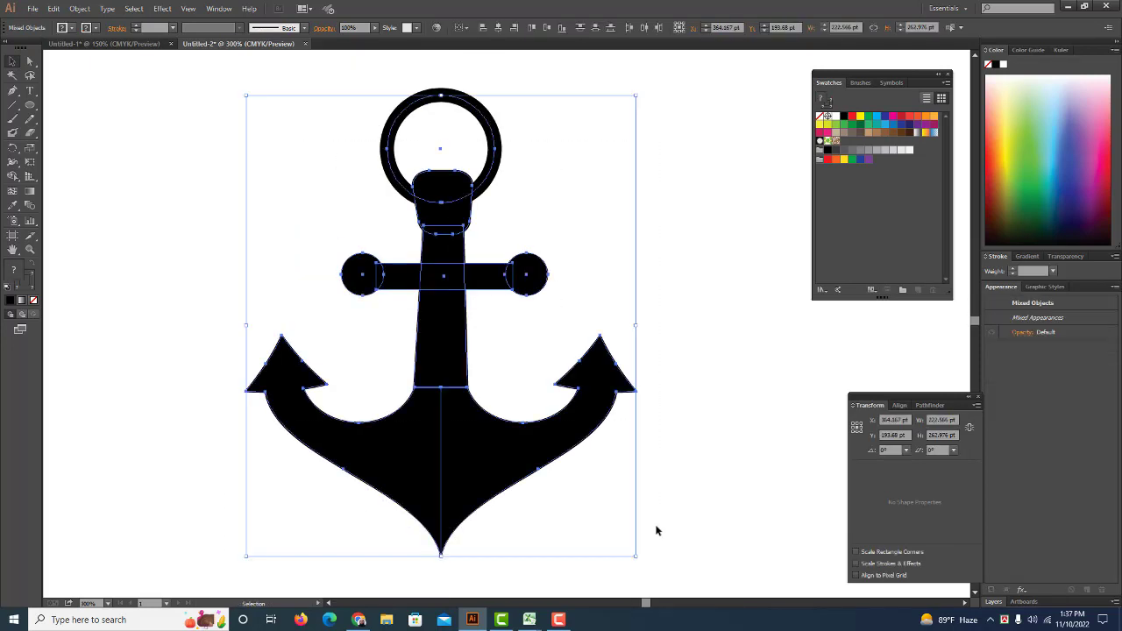
pyautogui.click(877, 118)
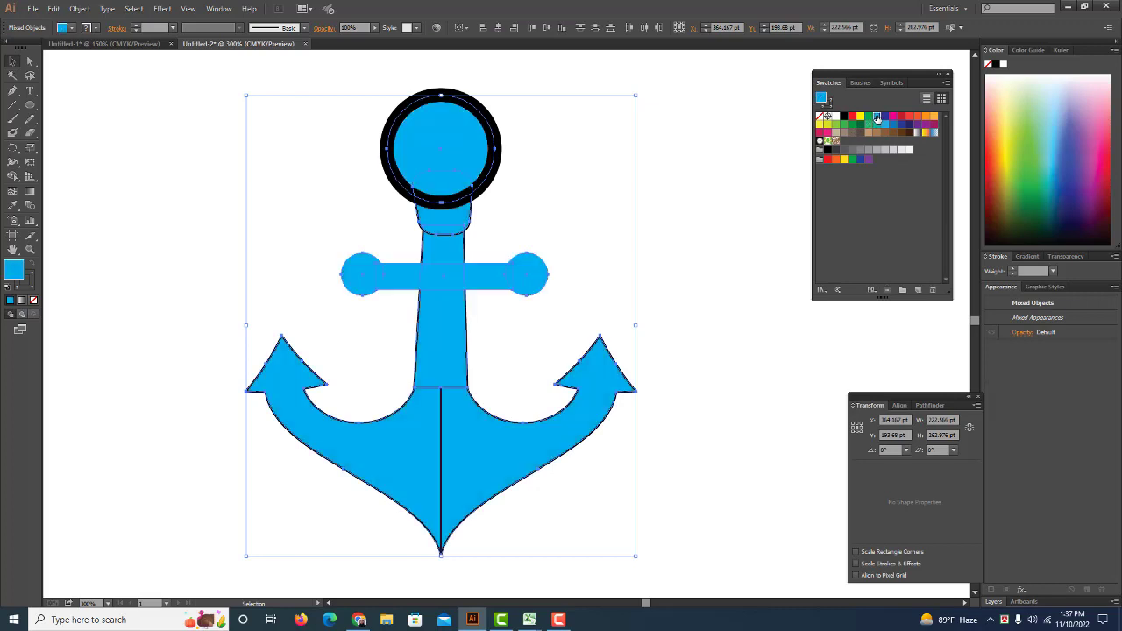
pyautogui.click(739, 192)
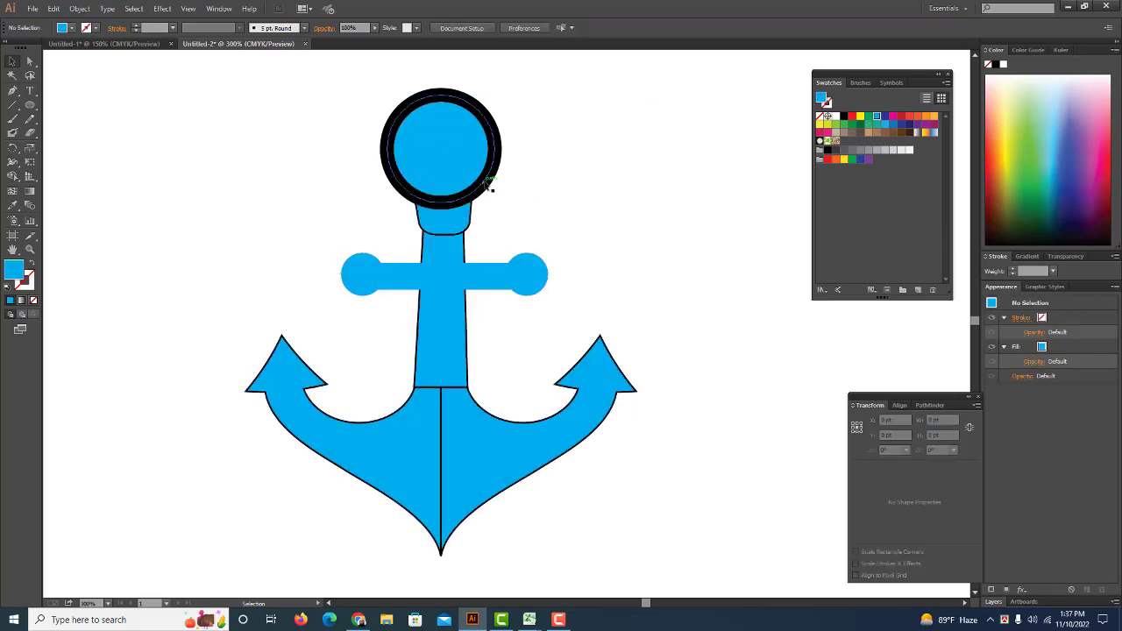
# Make the ring hollow with a blue outline and no fill
pyautogui.click(487, 186)
pyautogui.click(847, 118)
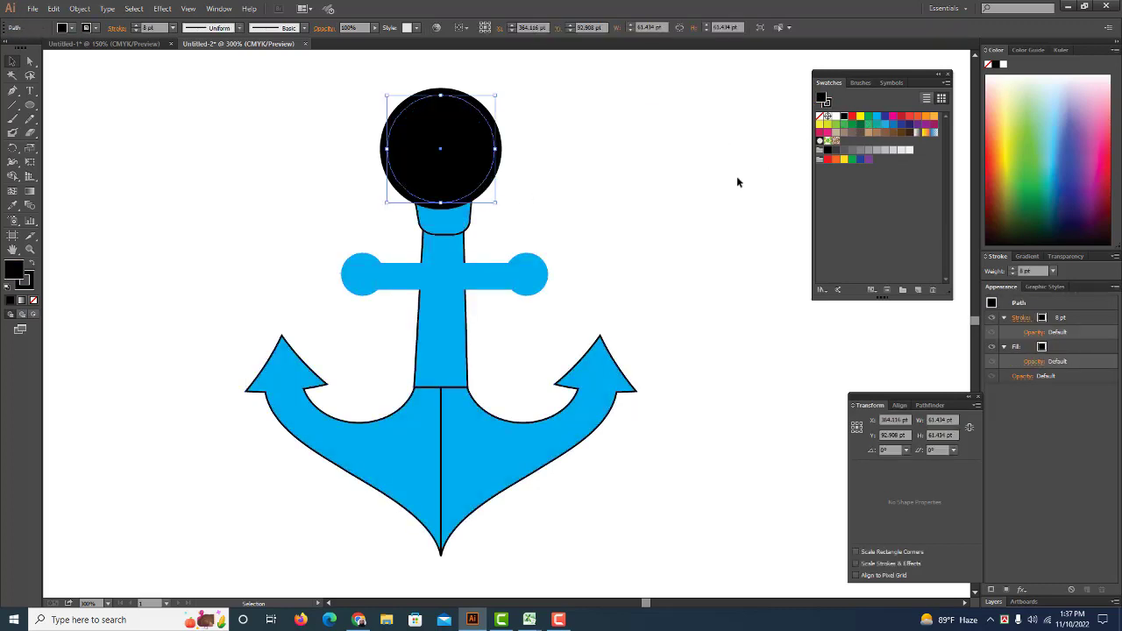
pyautogui.click(712, 198)
pyautogui.hotkey('ctrl', 'z')
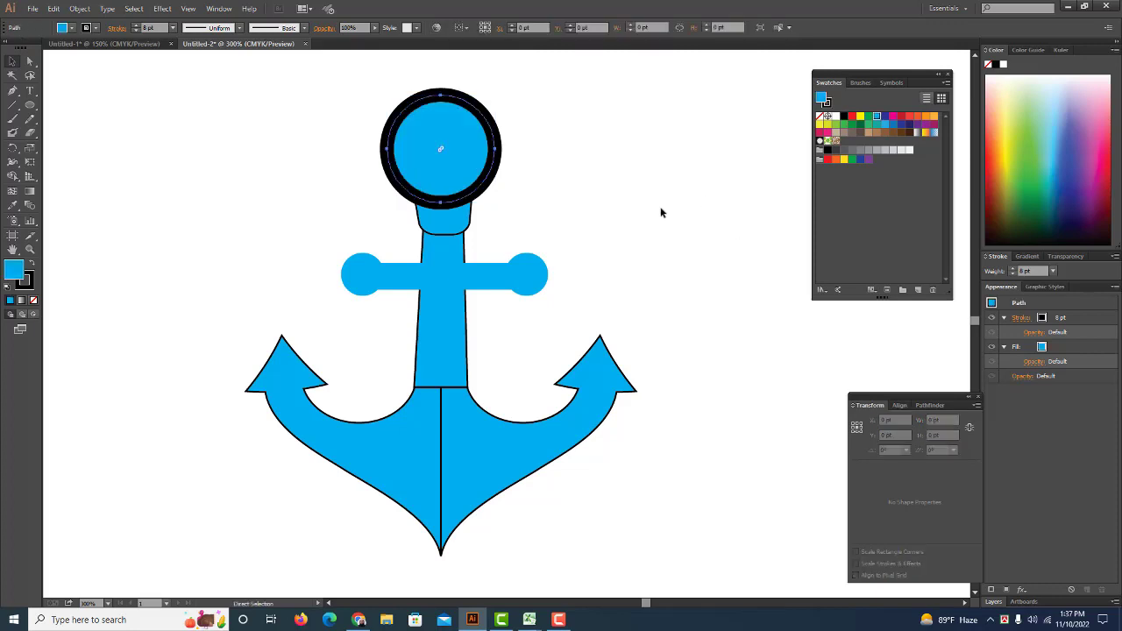
pyautogui.click(29, 266)
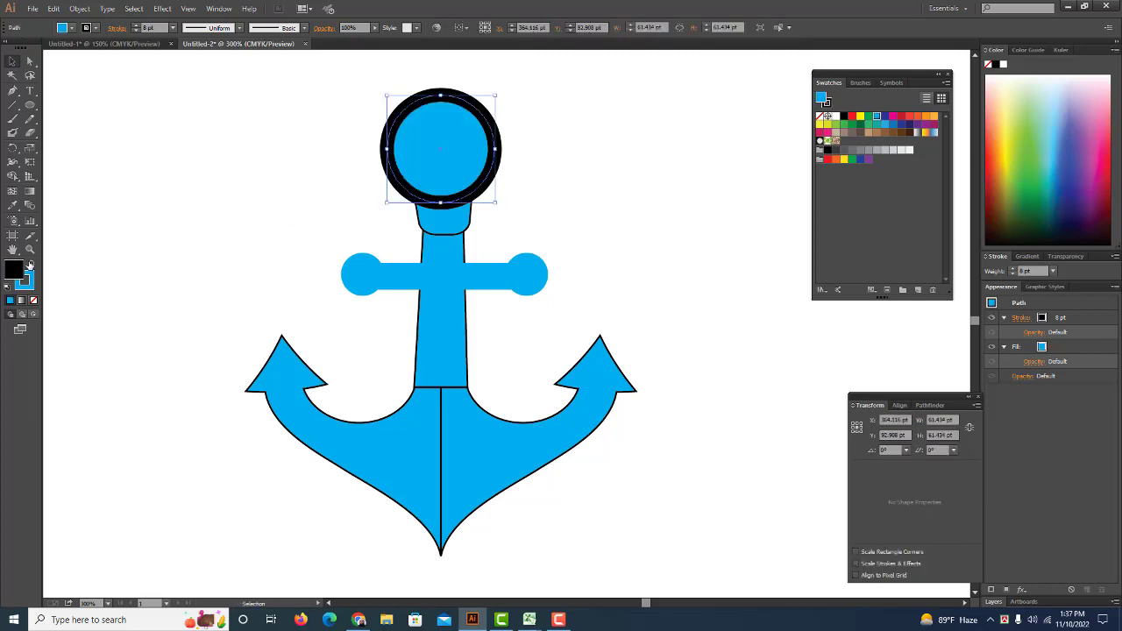
pyautogui.click(33, 300)
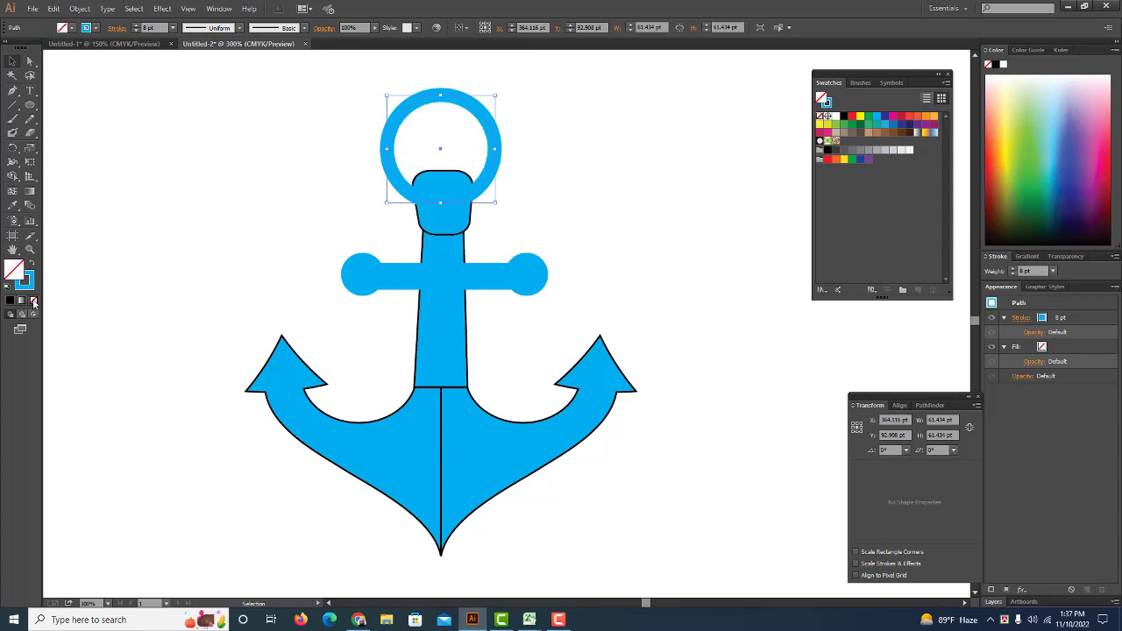
pyautogui.click(176, 218)
# Set the stroke to None on the anchor body and the neck cap
pyautogui.moveTo(577, 489)
pyautogui.mouseDown()
pyautogui.moveTo(374, 401)
pyautogui.moveTo(203, 392)
pyautogui.mouseUp()
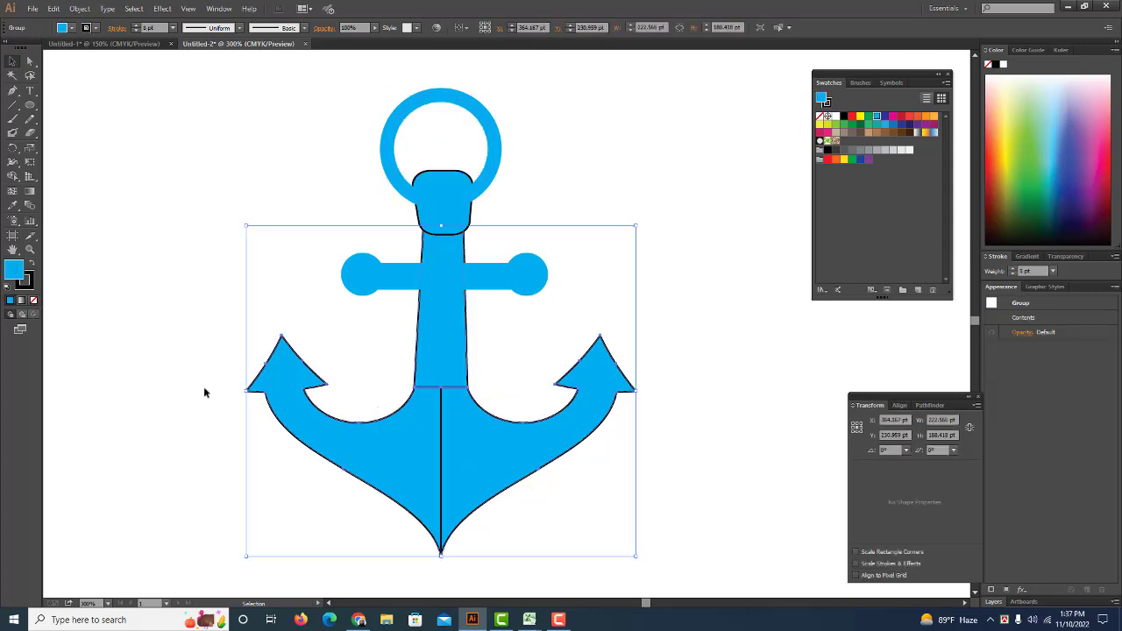
pyautogui.press('x')
pyautogui.click(33, 301)
pyautogui.click(122, 283)
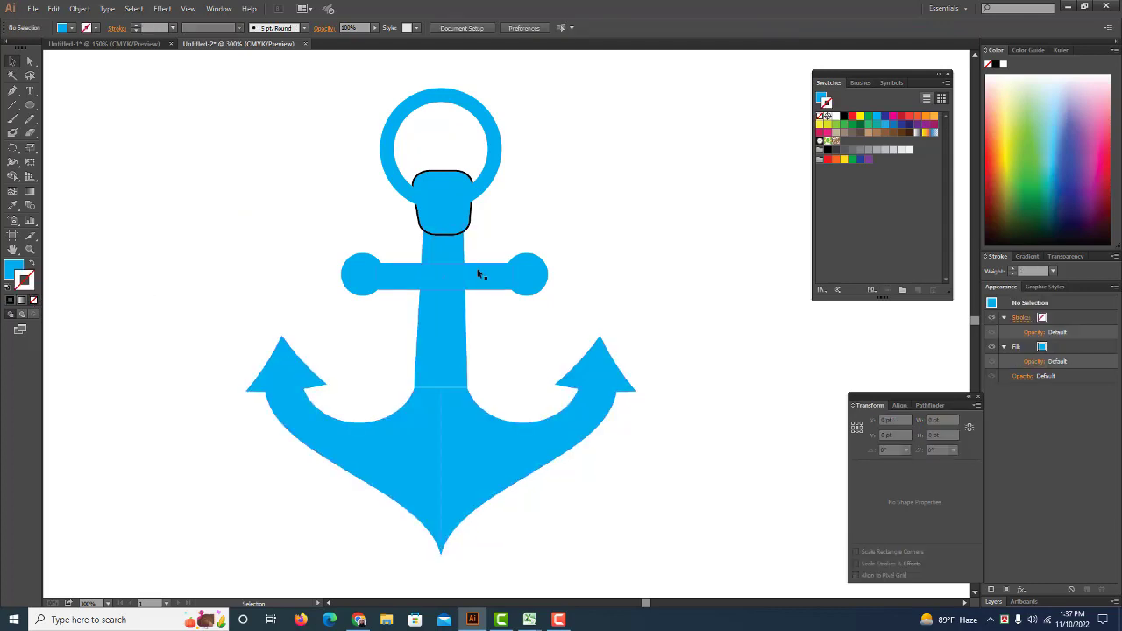
pyautogui.click(467, 219)
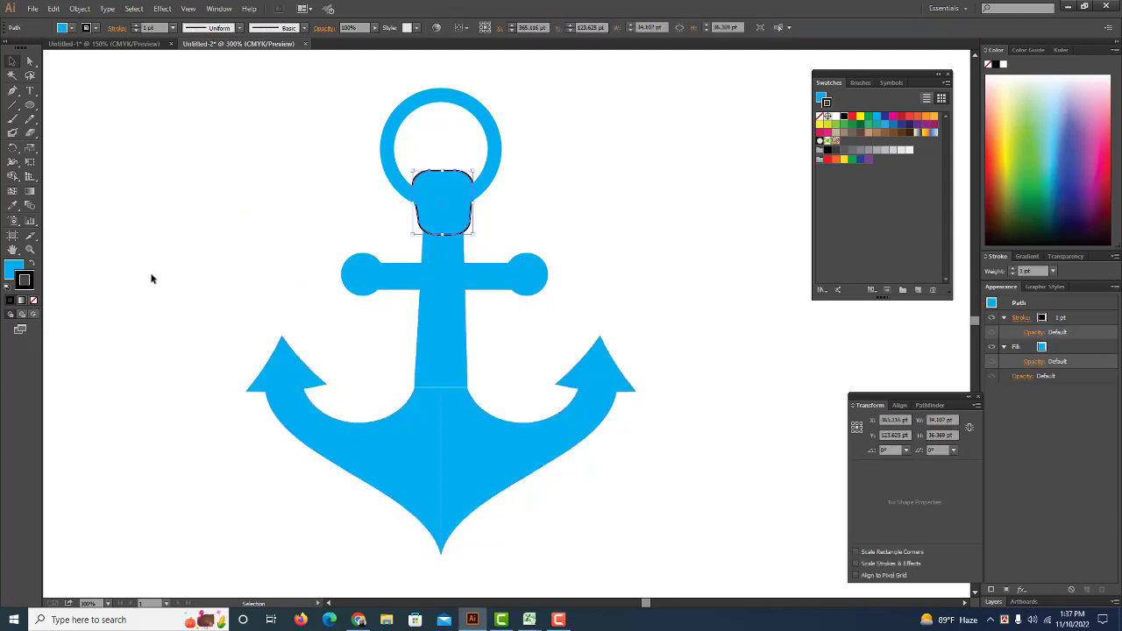
pyautogui.click(33, 301)
pyautogui.click(149, 233)
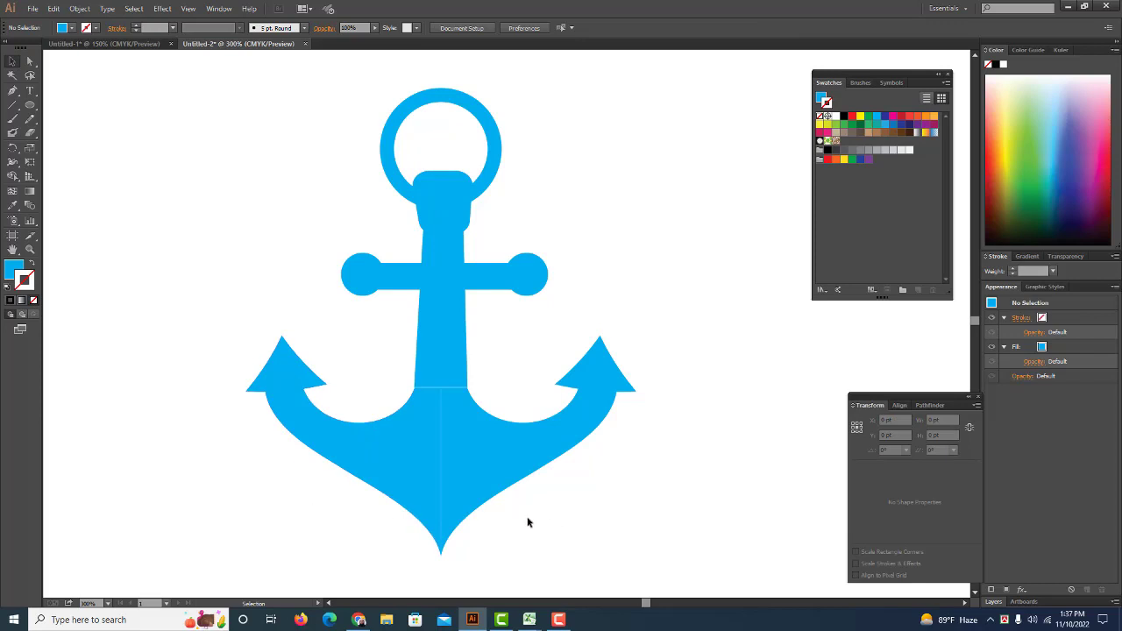
# Ungroup the anchor body into separate pieces and zoom out to view the finished icon
pyautogui.click(391, 499)
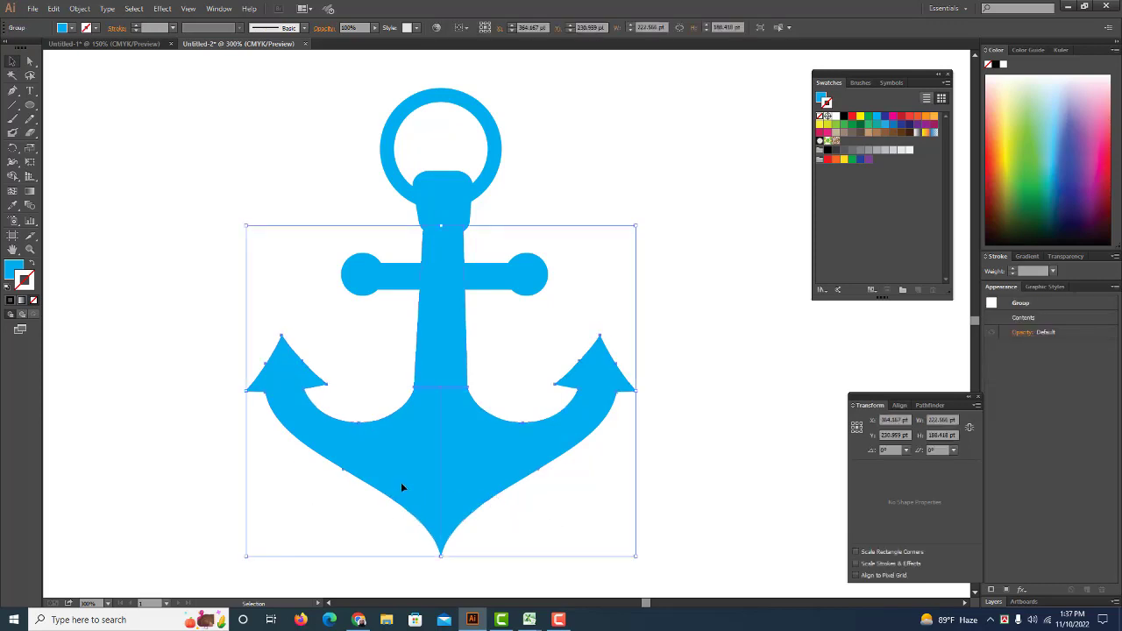
pyautogui.rightClick(402, 484)
pyautogui.click(429, 547)
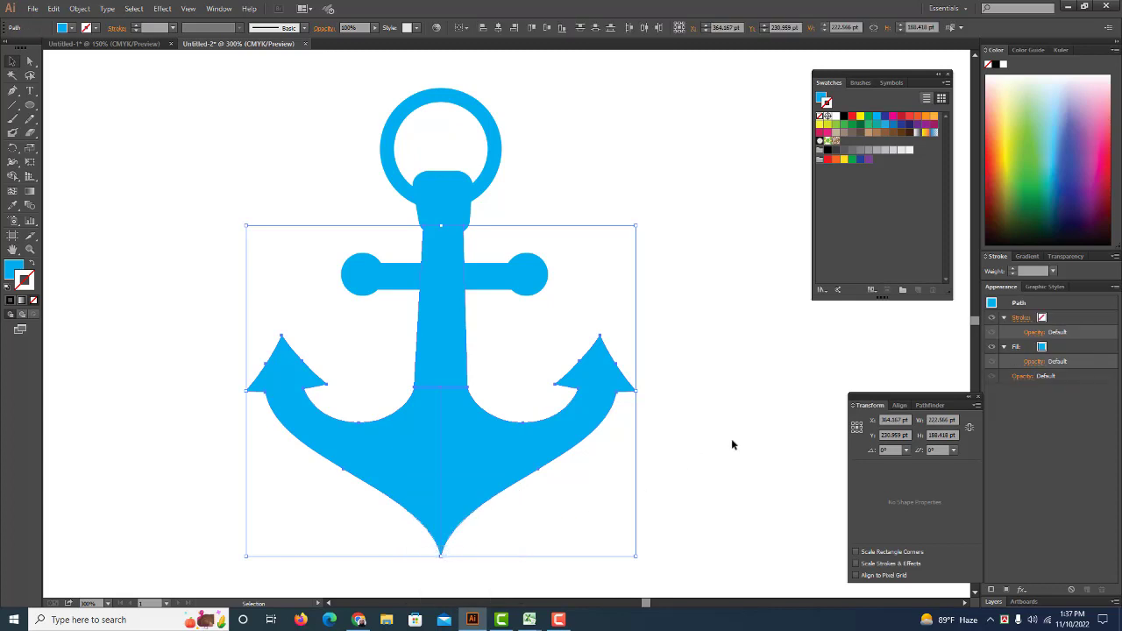
pyautogui.click(732, 441)
pyautogui.click(474, 467)
pyautogui.click(693, 443)
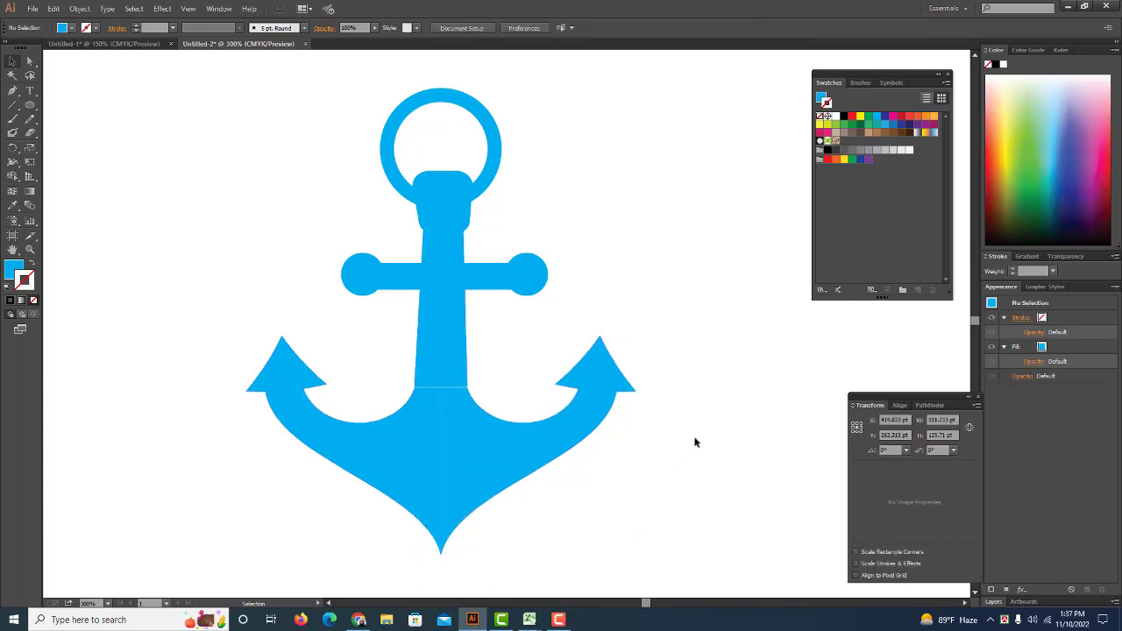
pyautogui.hotkey('ctrl', '-')
pyautogui.hotkey('ctrl', '-')
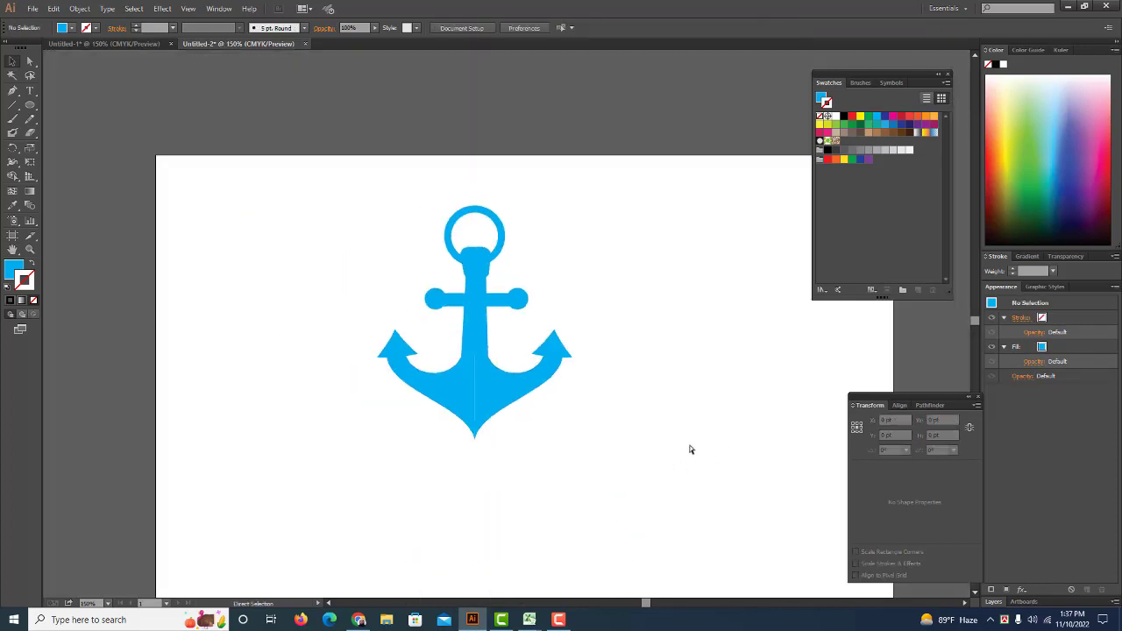